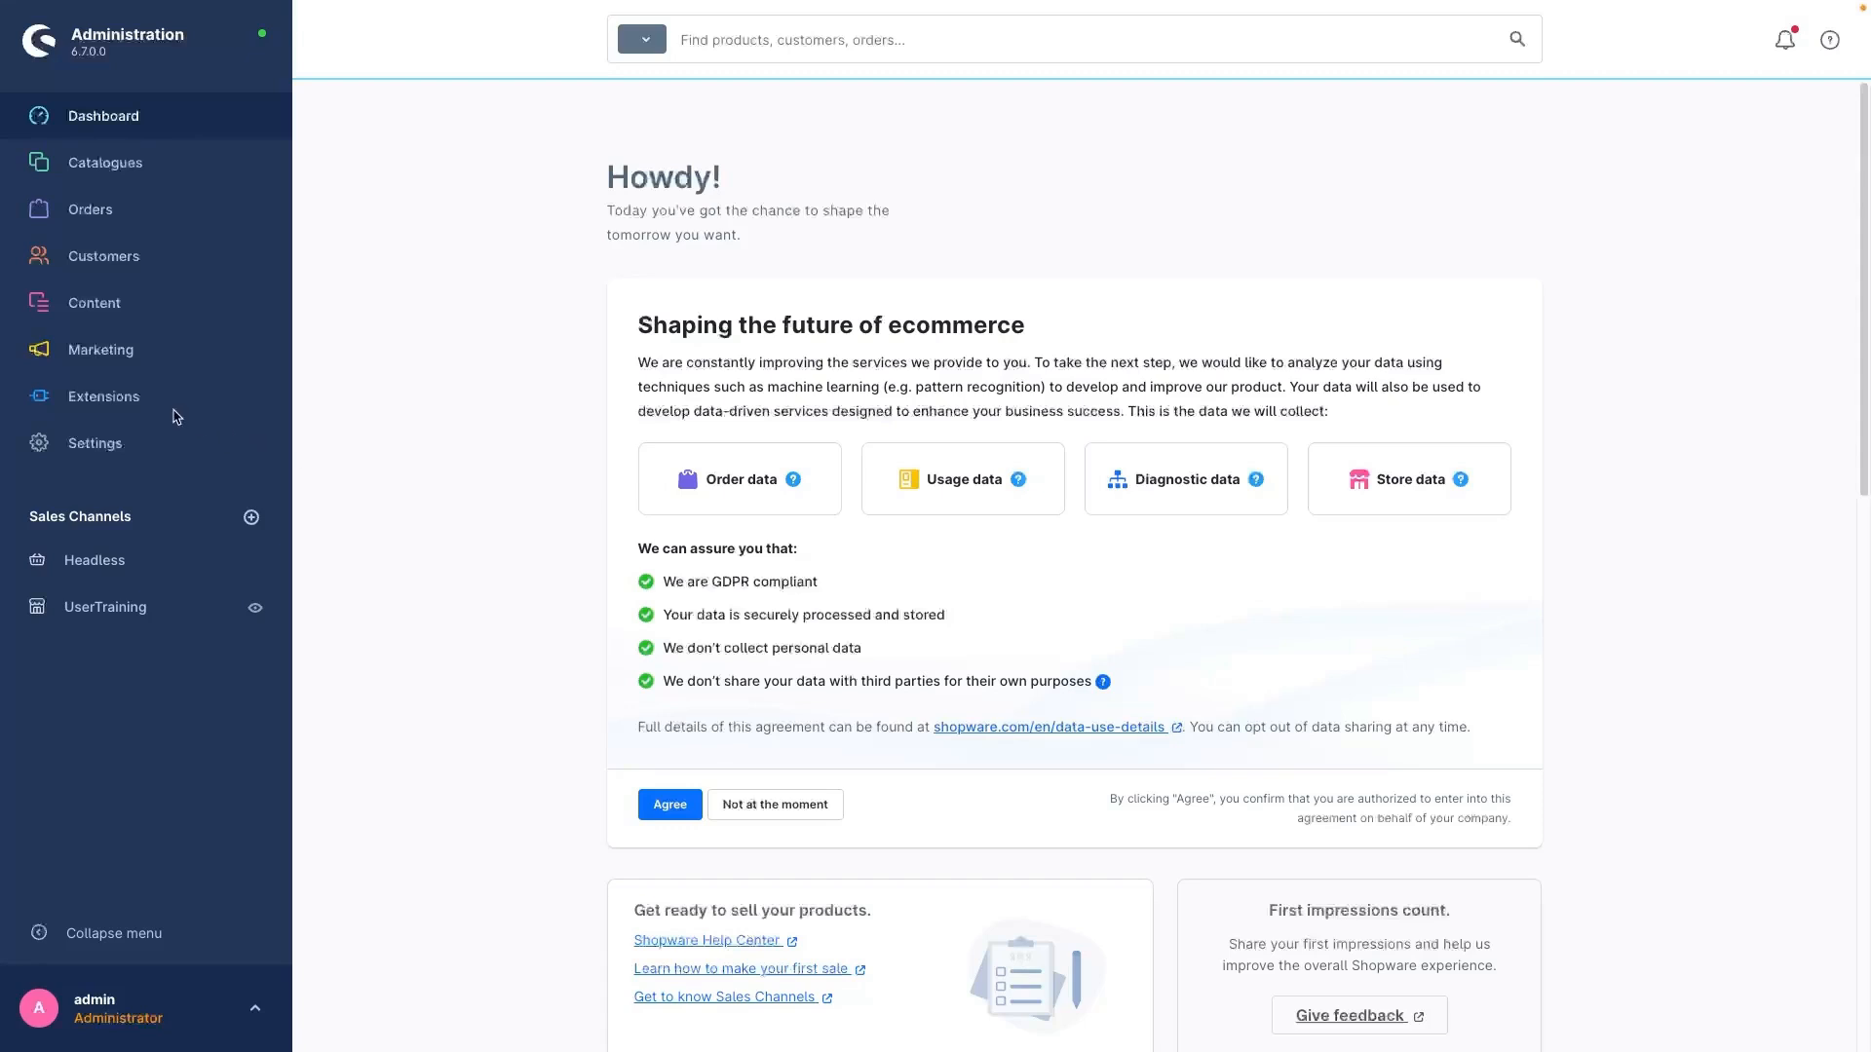
Step: Check the list of installed extensions for Custom Products and return to the dashboard
left_click(133, 404)
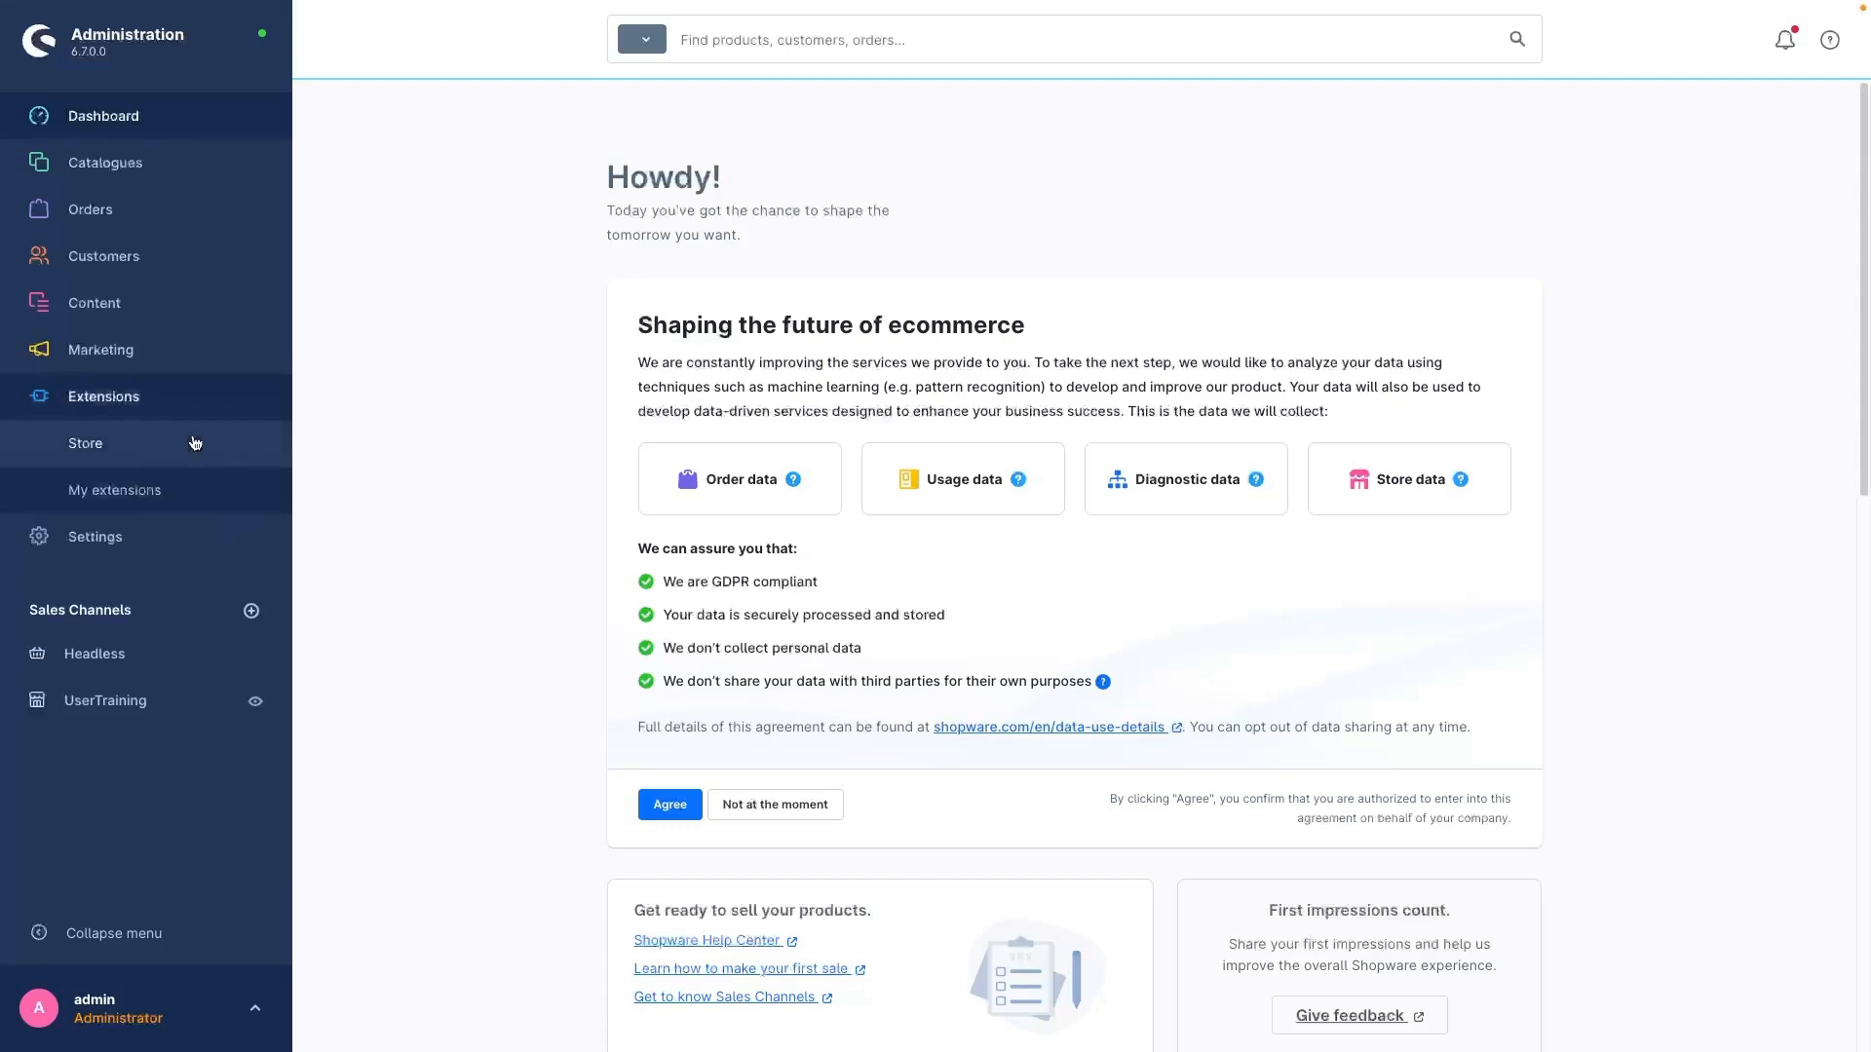
left_click(127, 493)
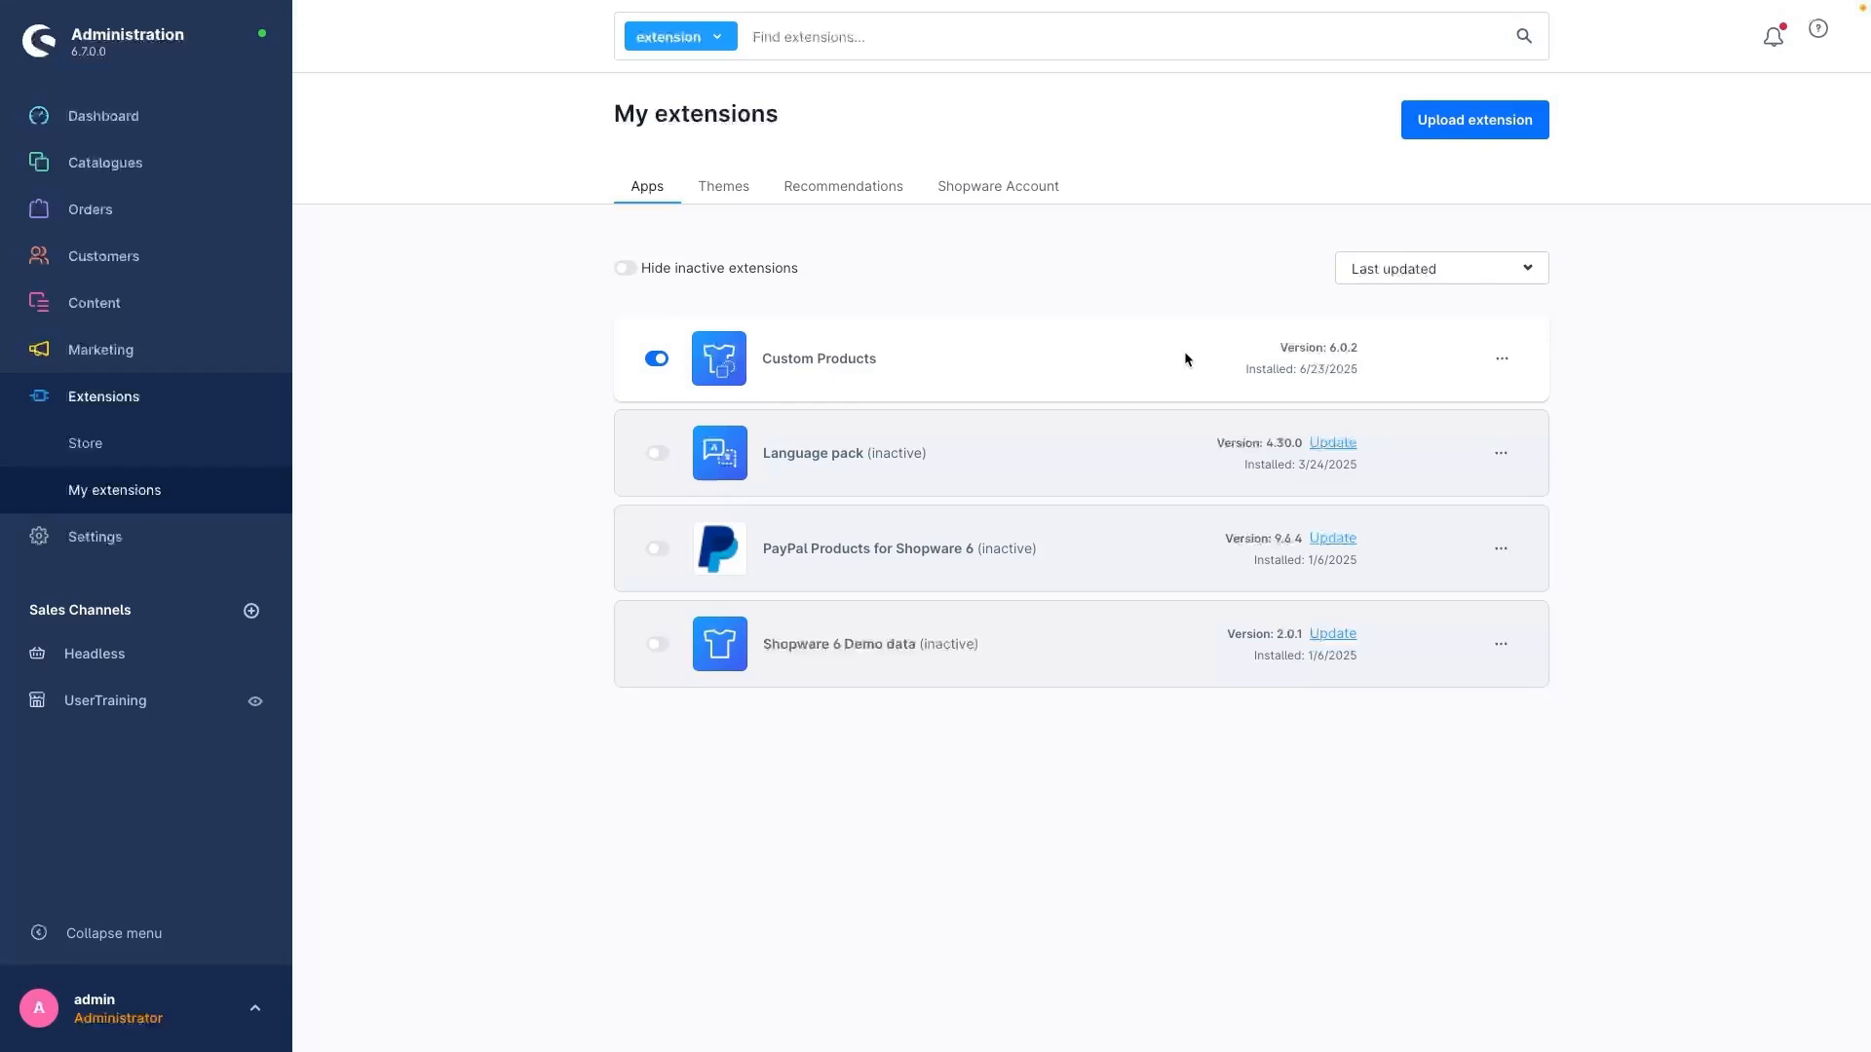
left_click(201, 120)
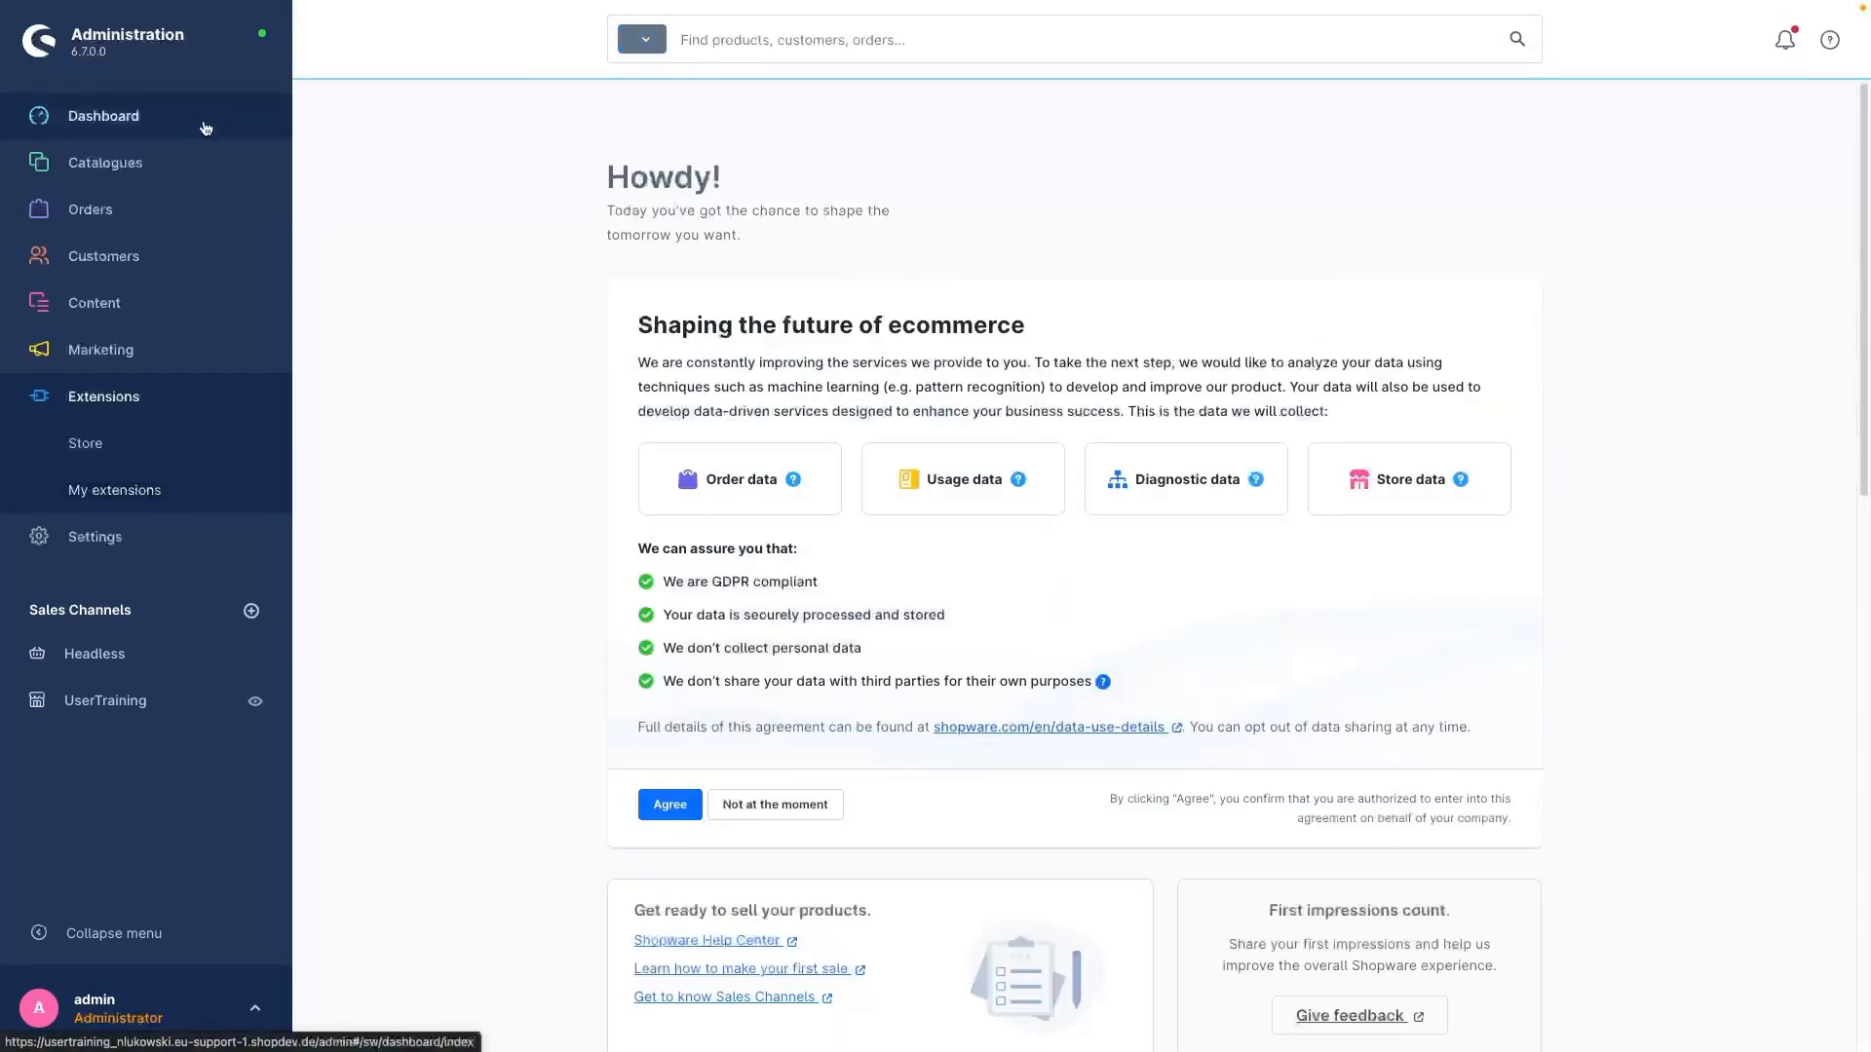
left_click(192, 405)
Step: Create a new Custom Products template with the technical name "Customization of guitars"
mouse_move(225, 164)
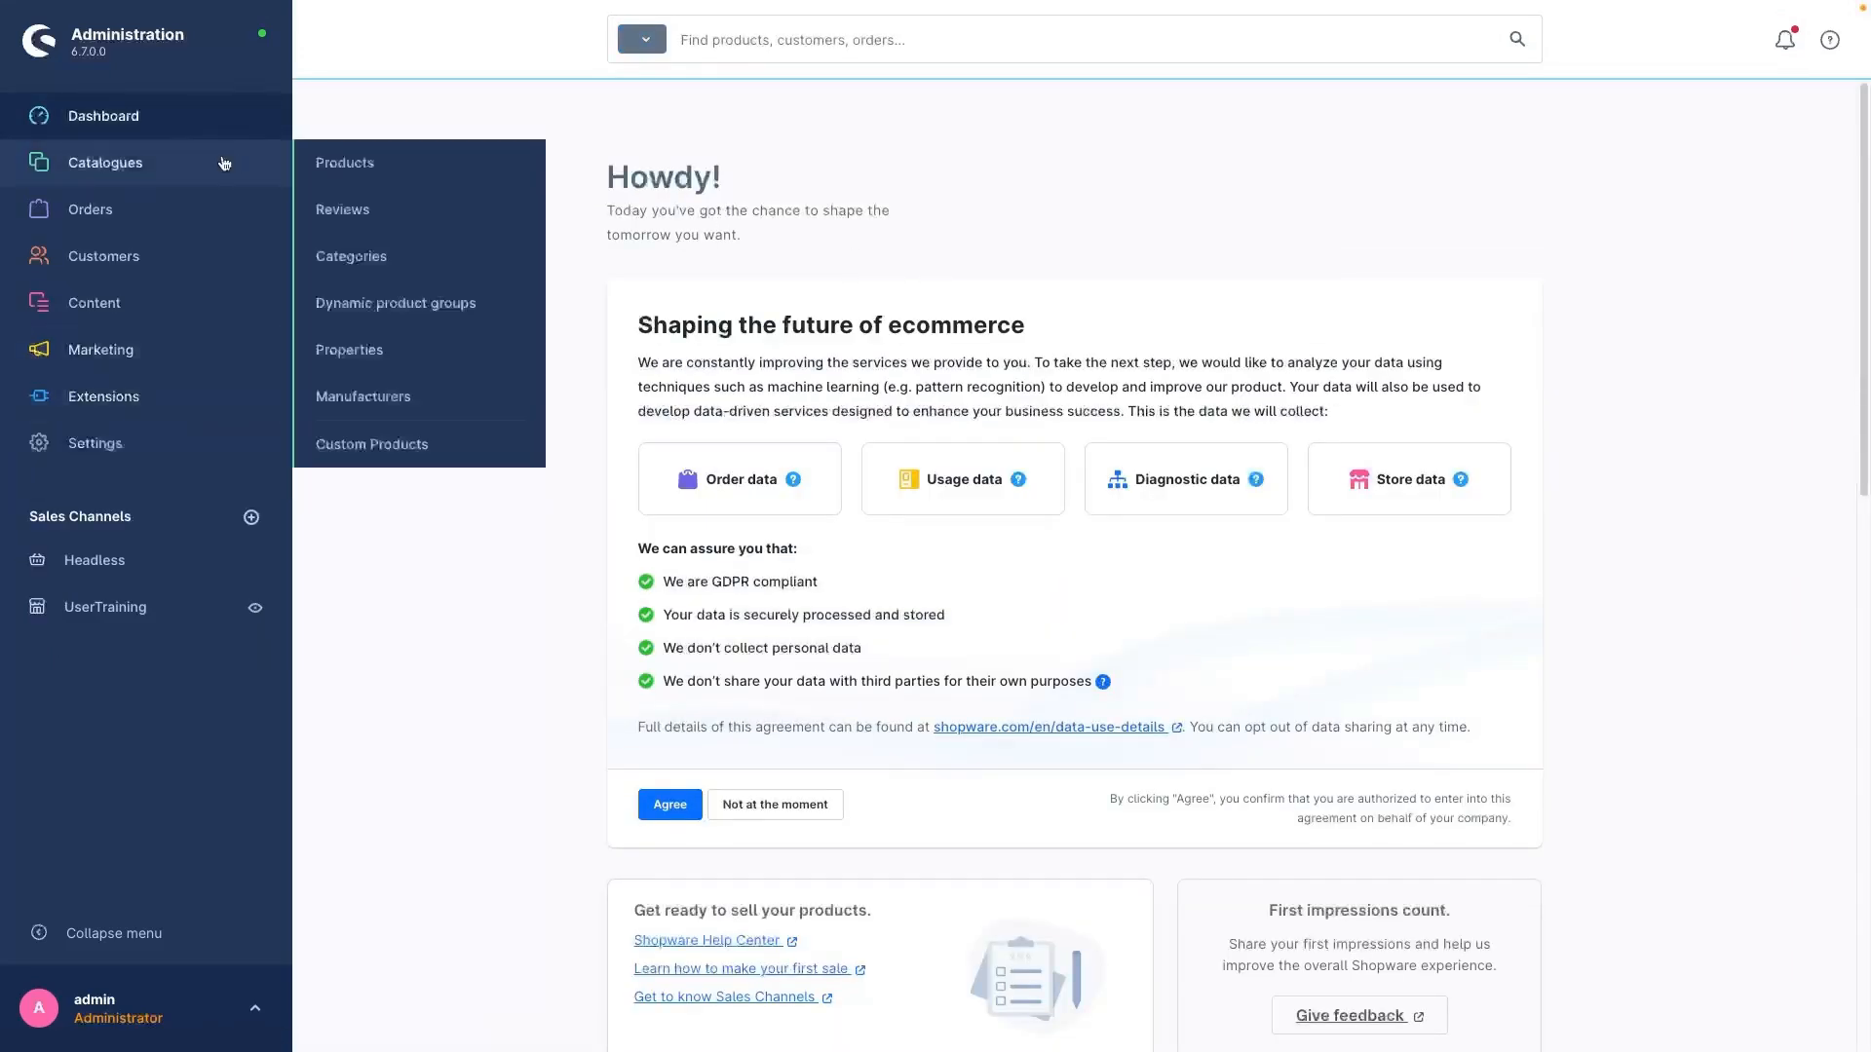
left_click(419, 444)
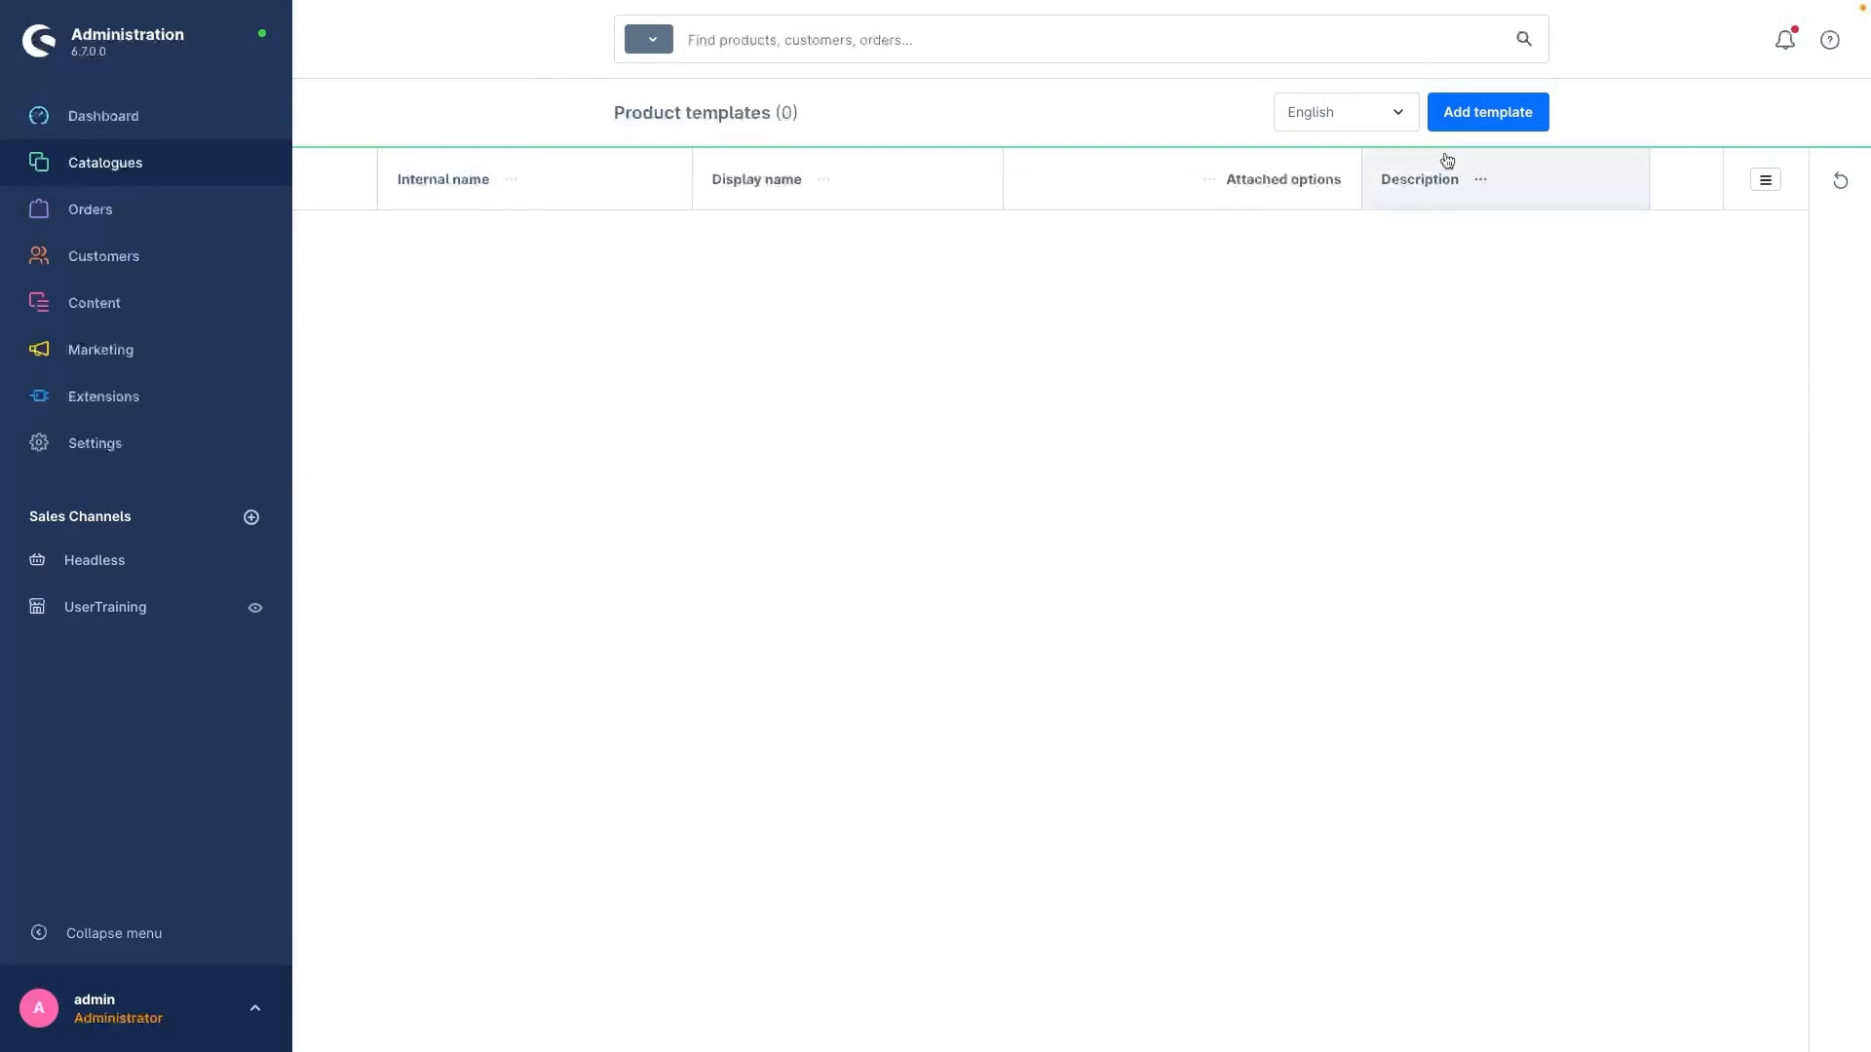
left_click(1452, 119)
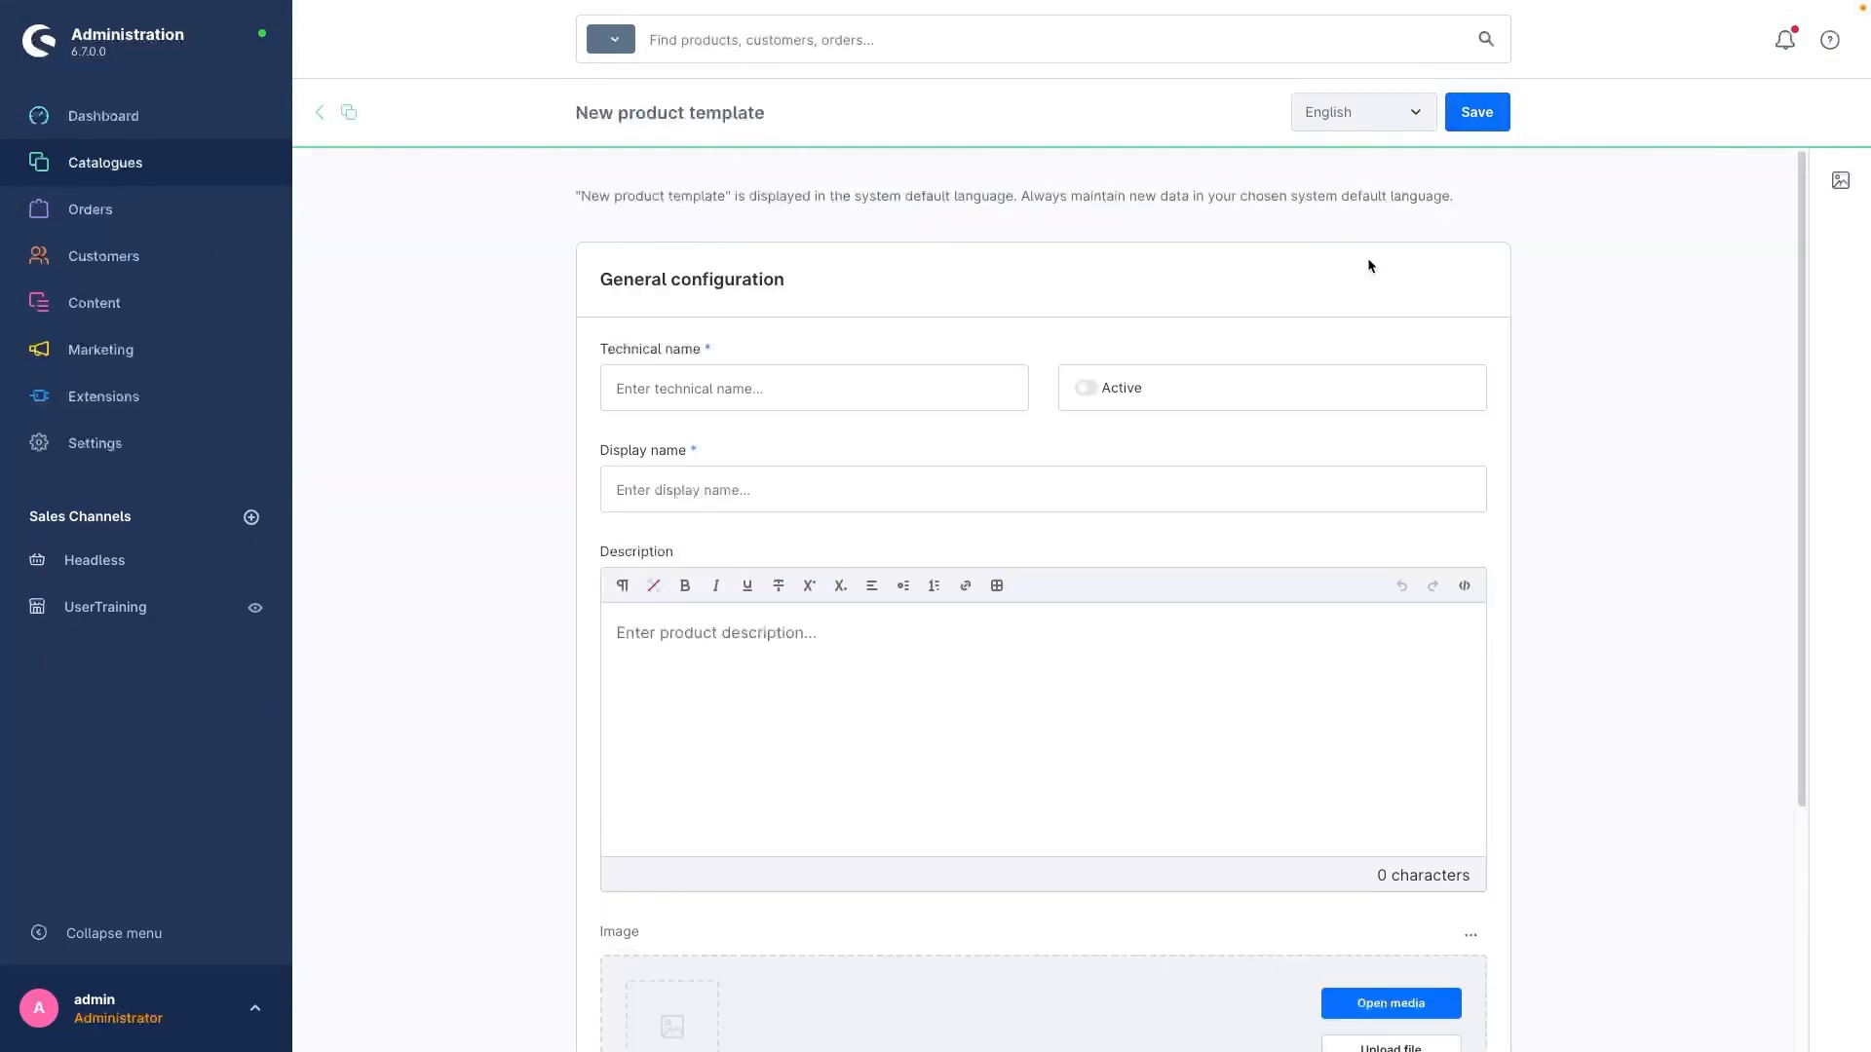
left_click(837, 390)
left_click(796, 444)
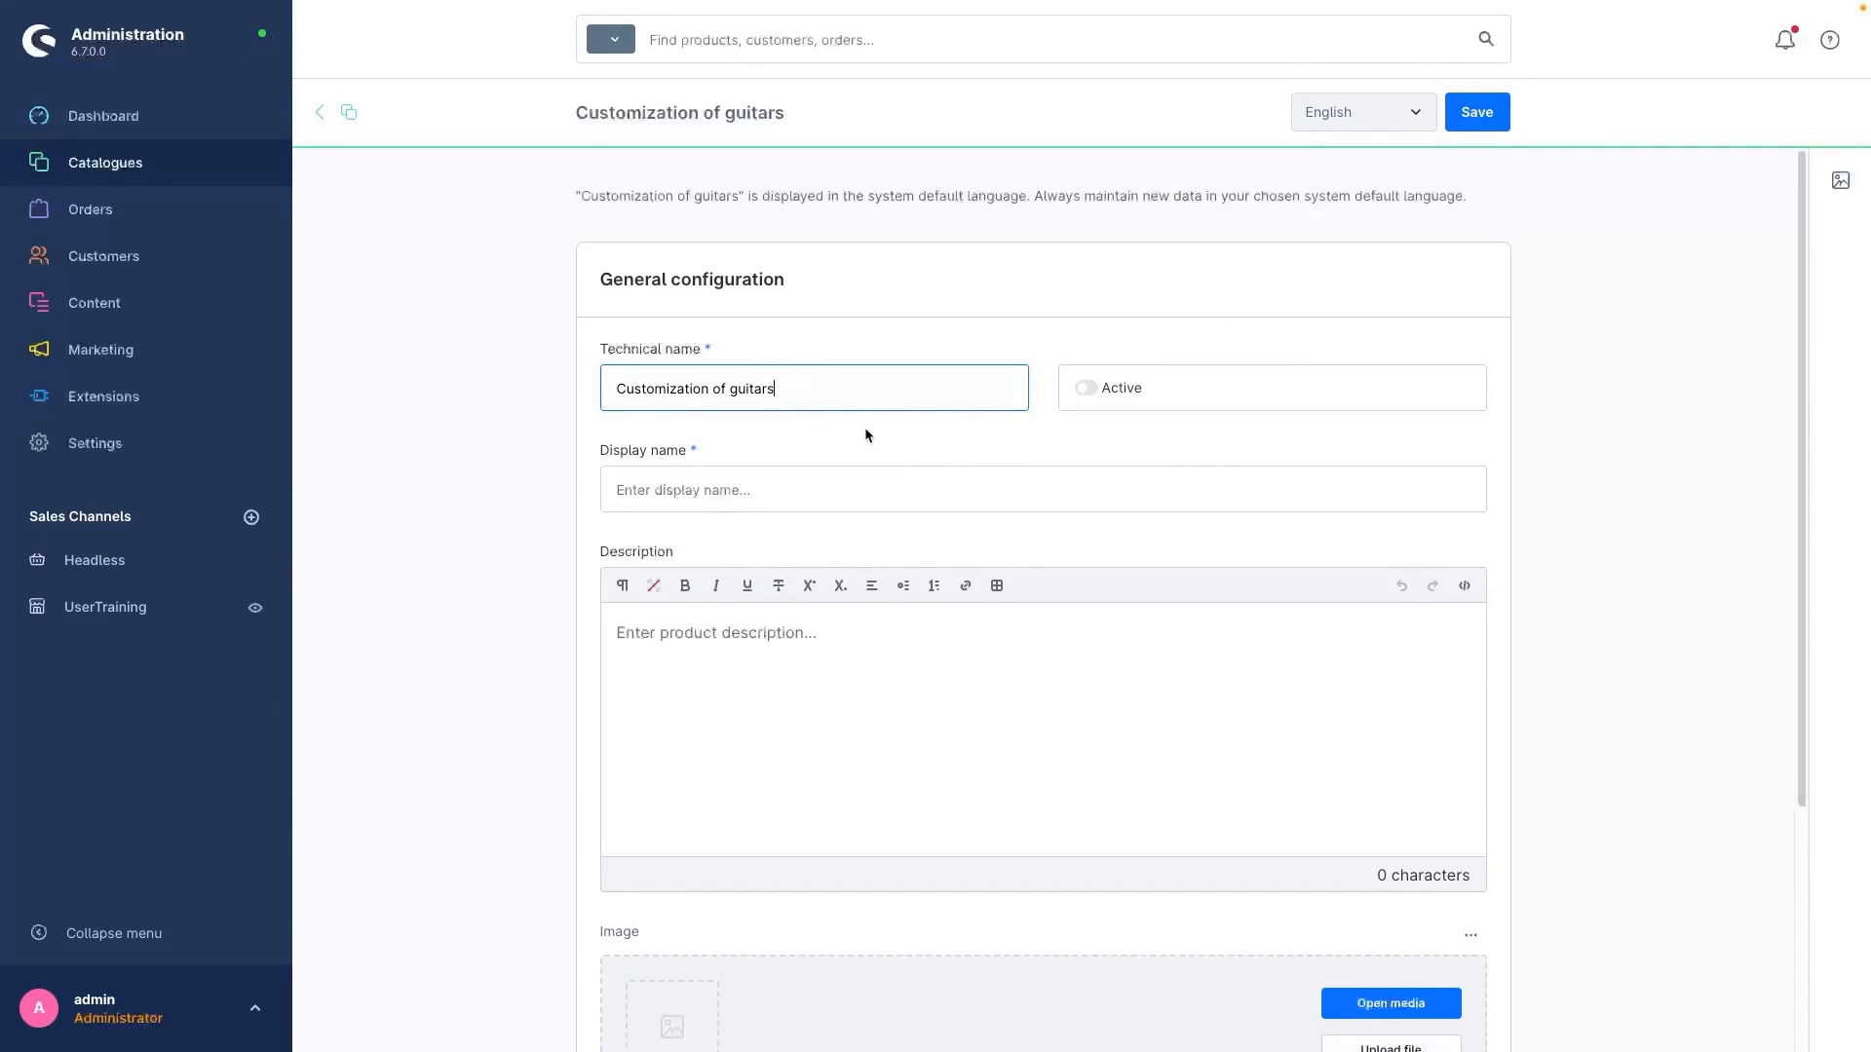
Step: Set the template's display name to "Customization of guitars" and its description text to "Description"
left_click(711, 489)
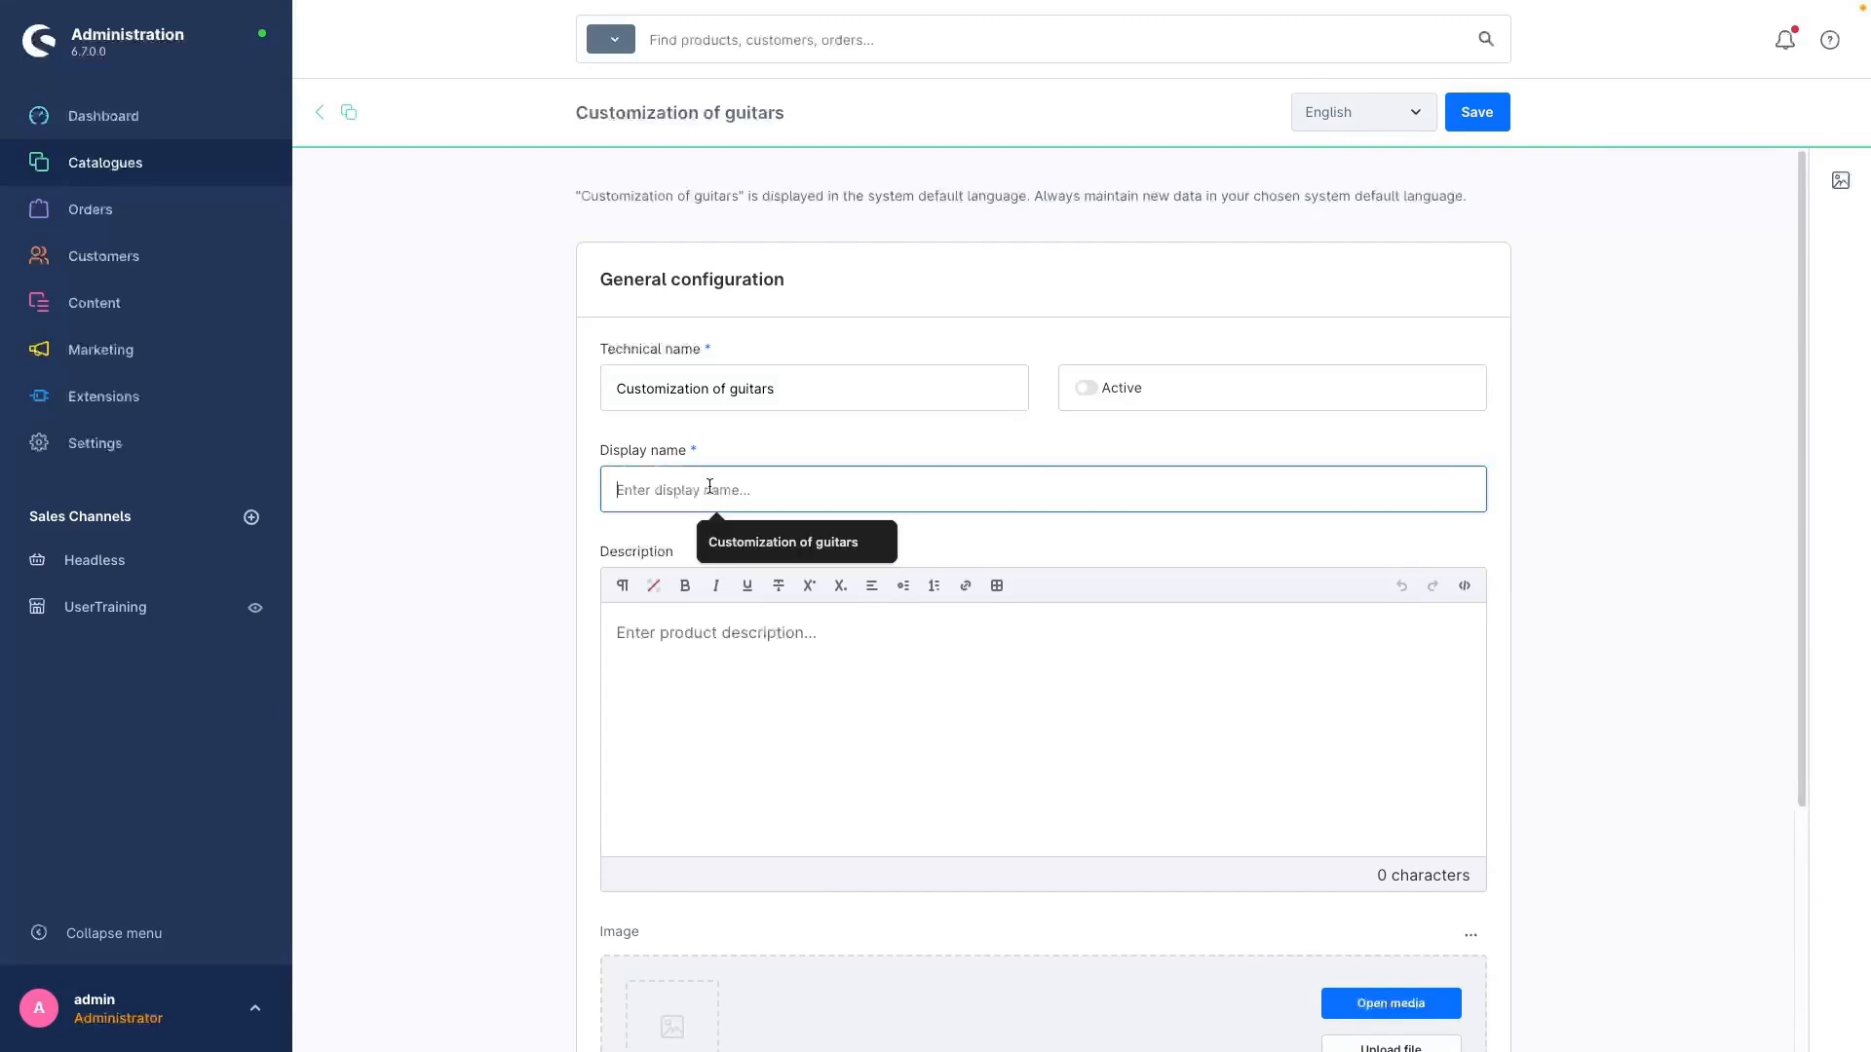
type("Description")
left_click(689, 681)
type("Description")
left_click_drag(794, 395, 387, 384)
key("super+c")
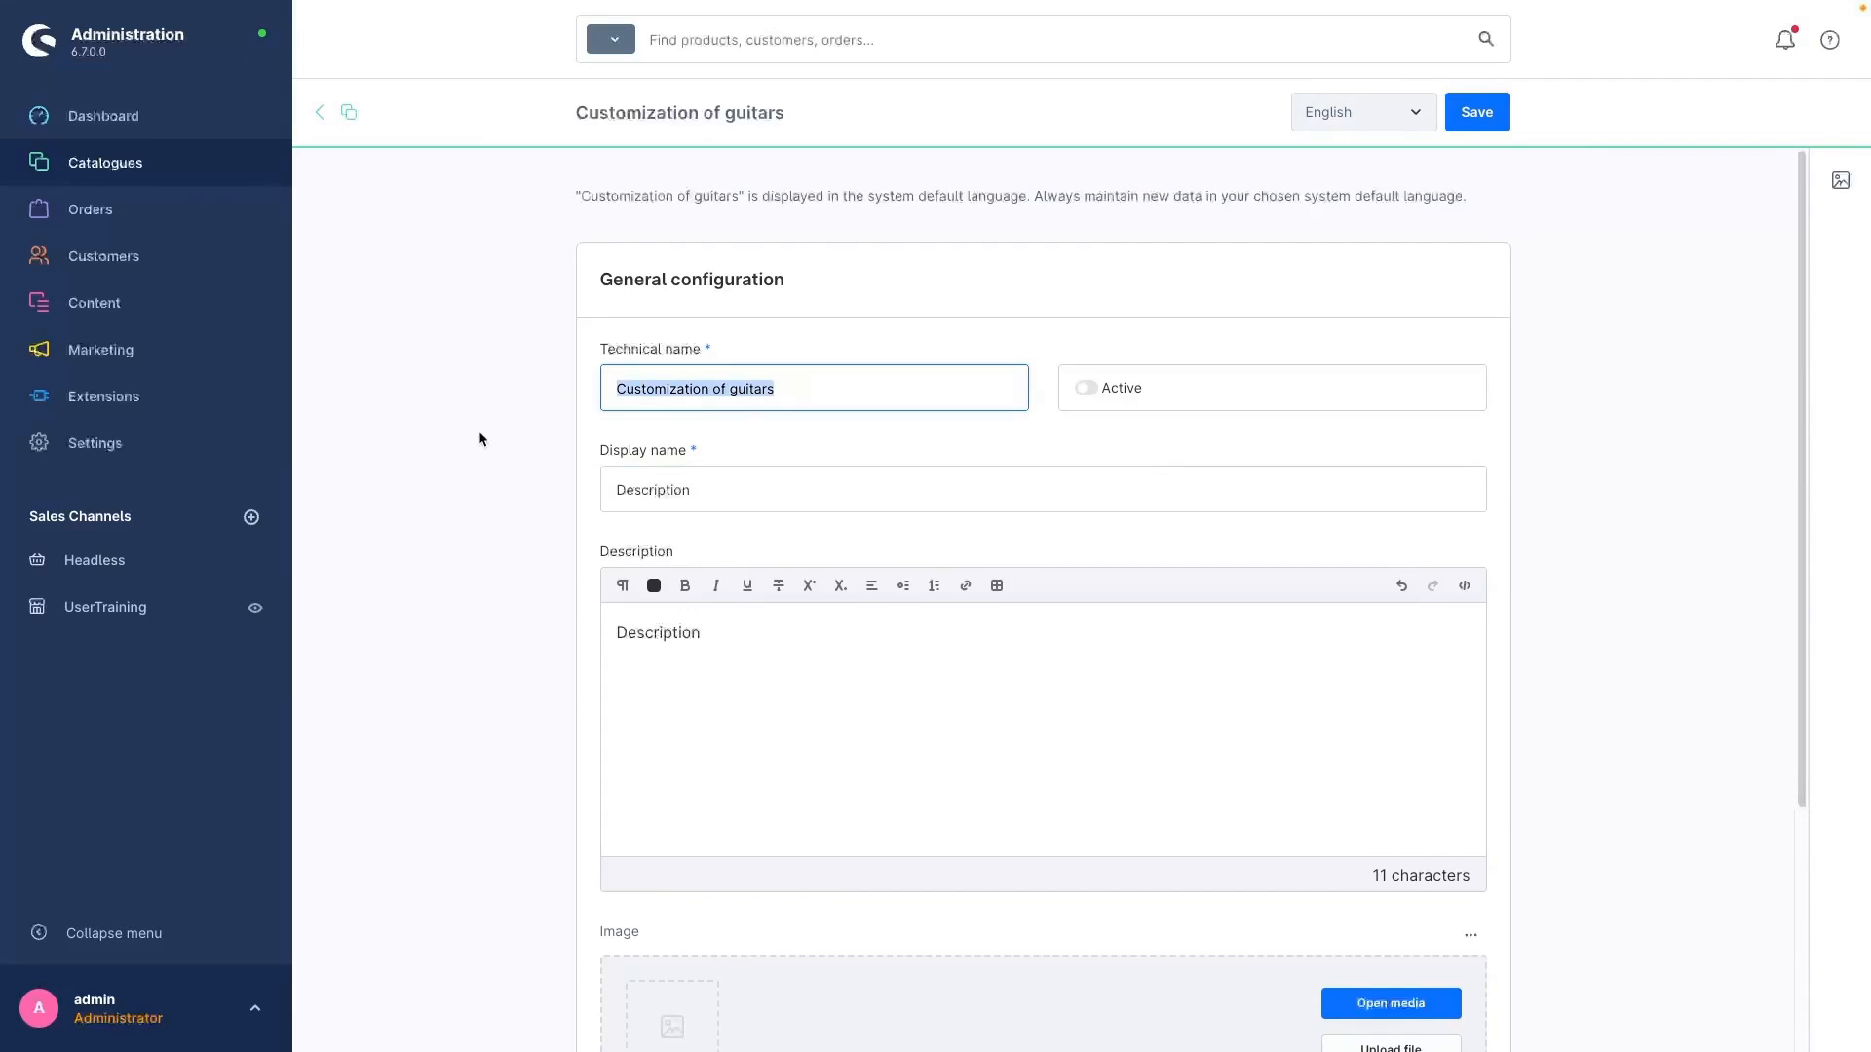
left_click_drag(711, 489, 275, 462)
key("super+v")
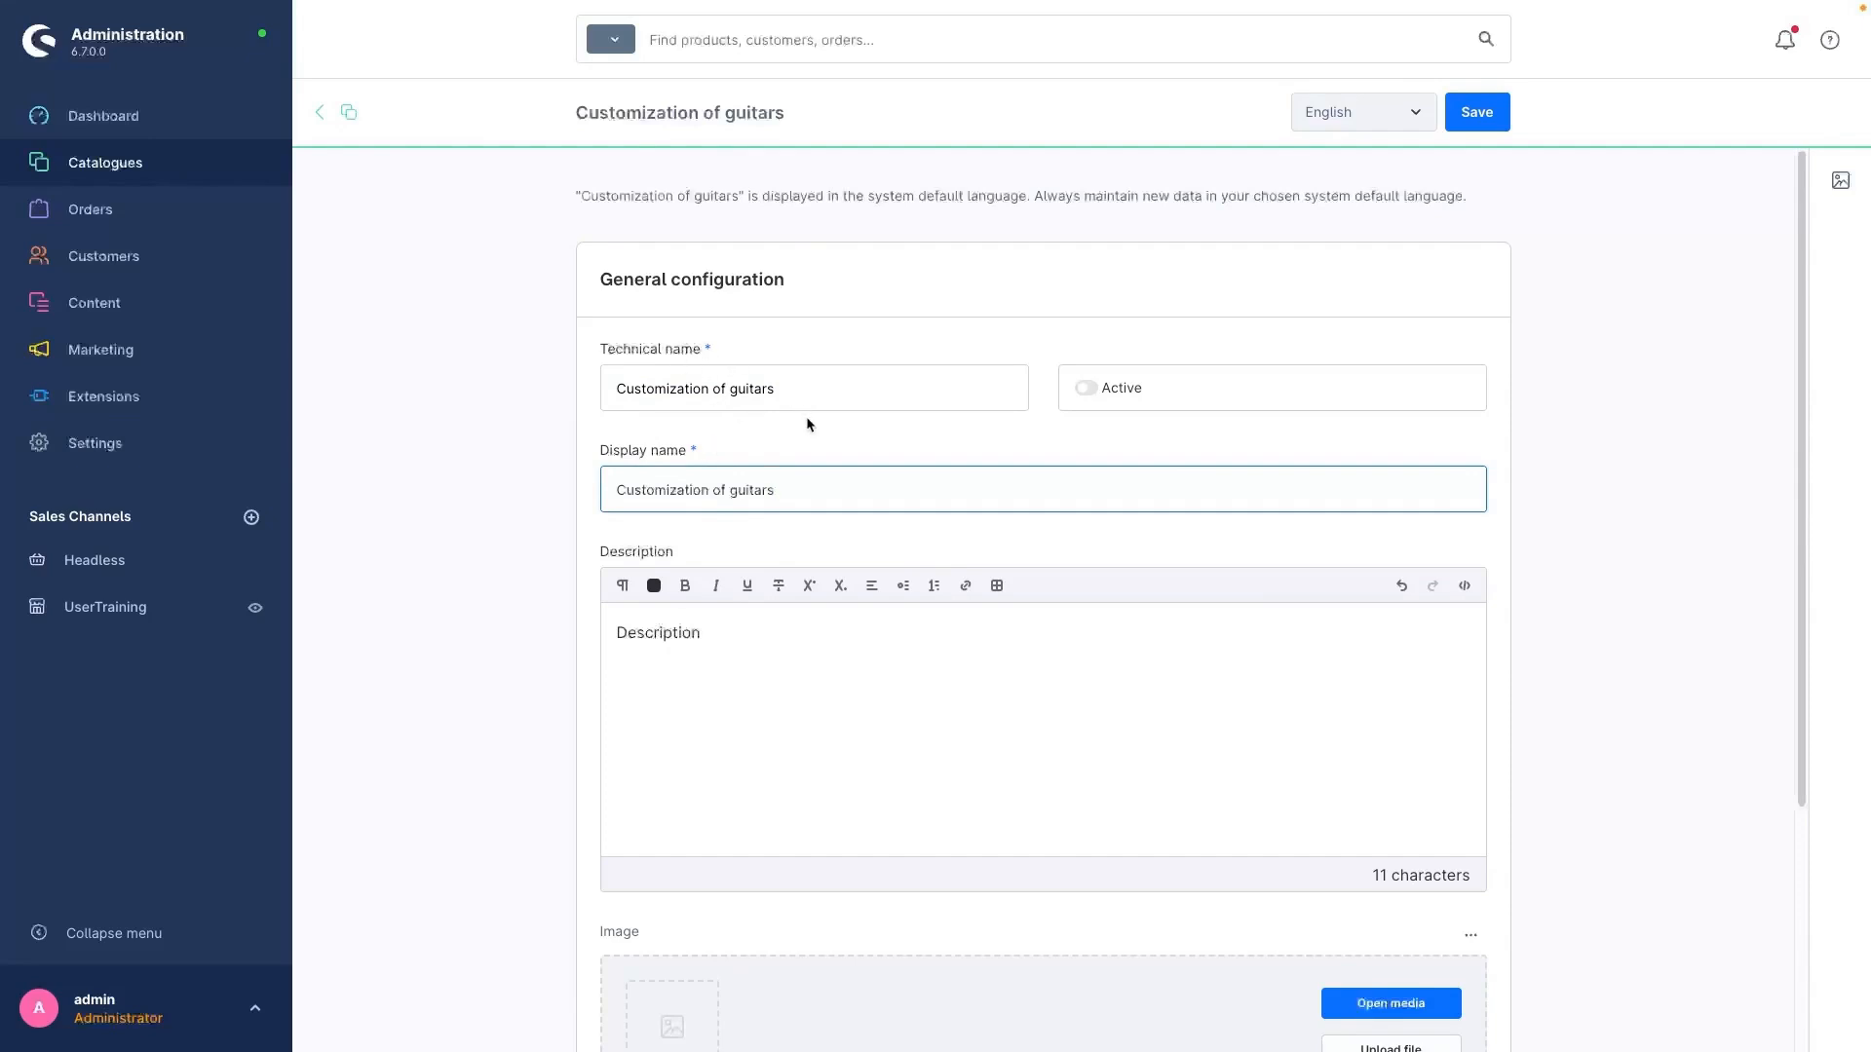
Step: Save the template as active, with step-by-step mode and mandatory customer confirmation of configurations enabled
left_click(1089, 389)
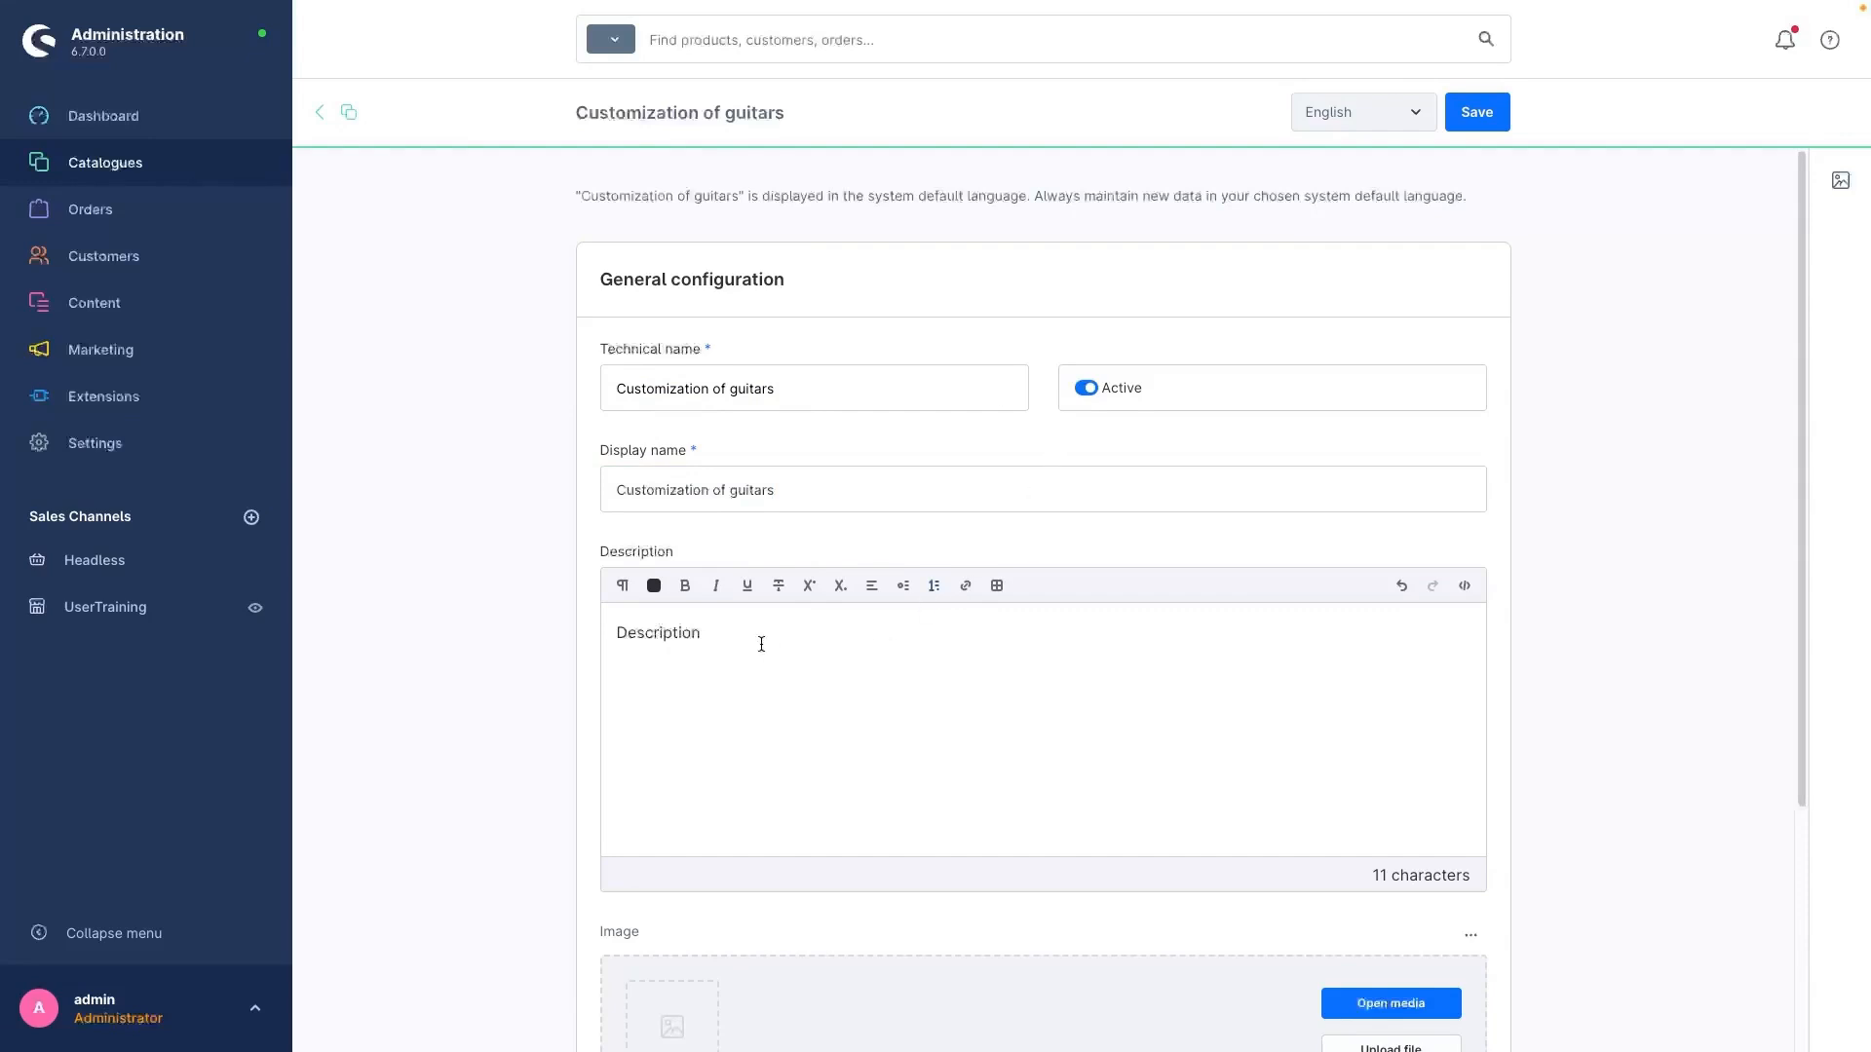
scroll(511, 696, "down", 4)
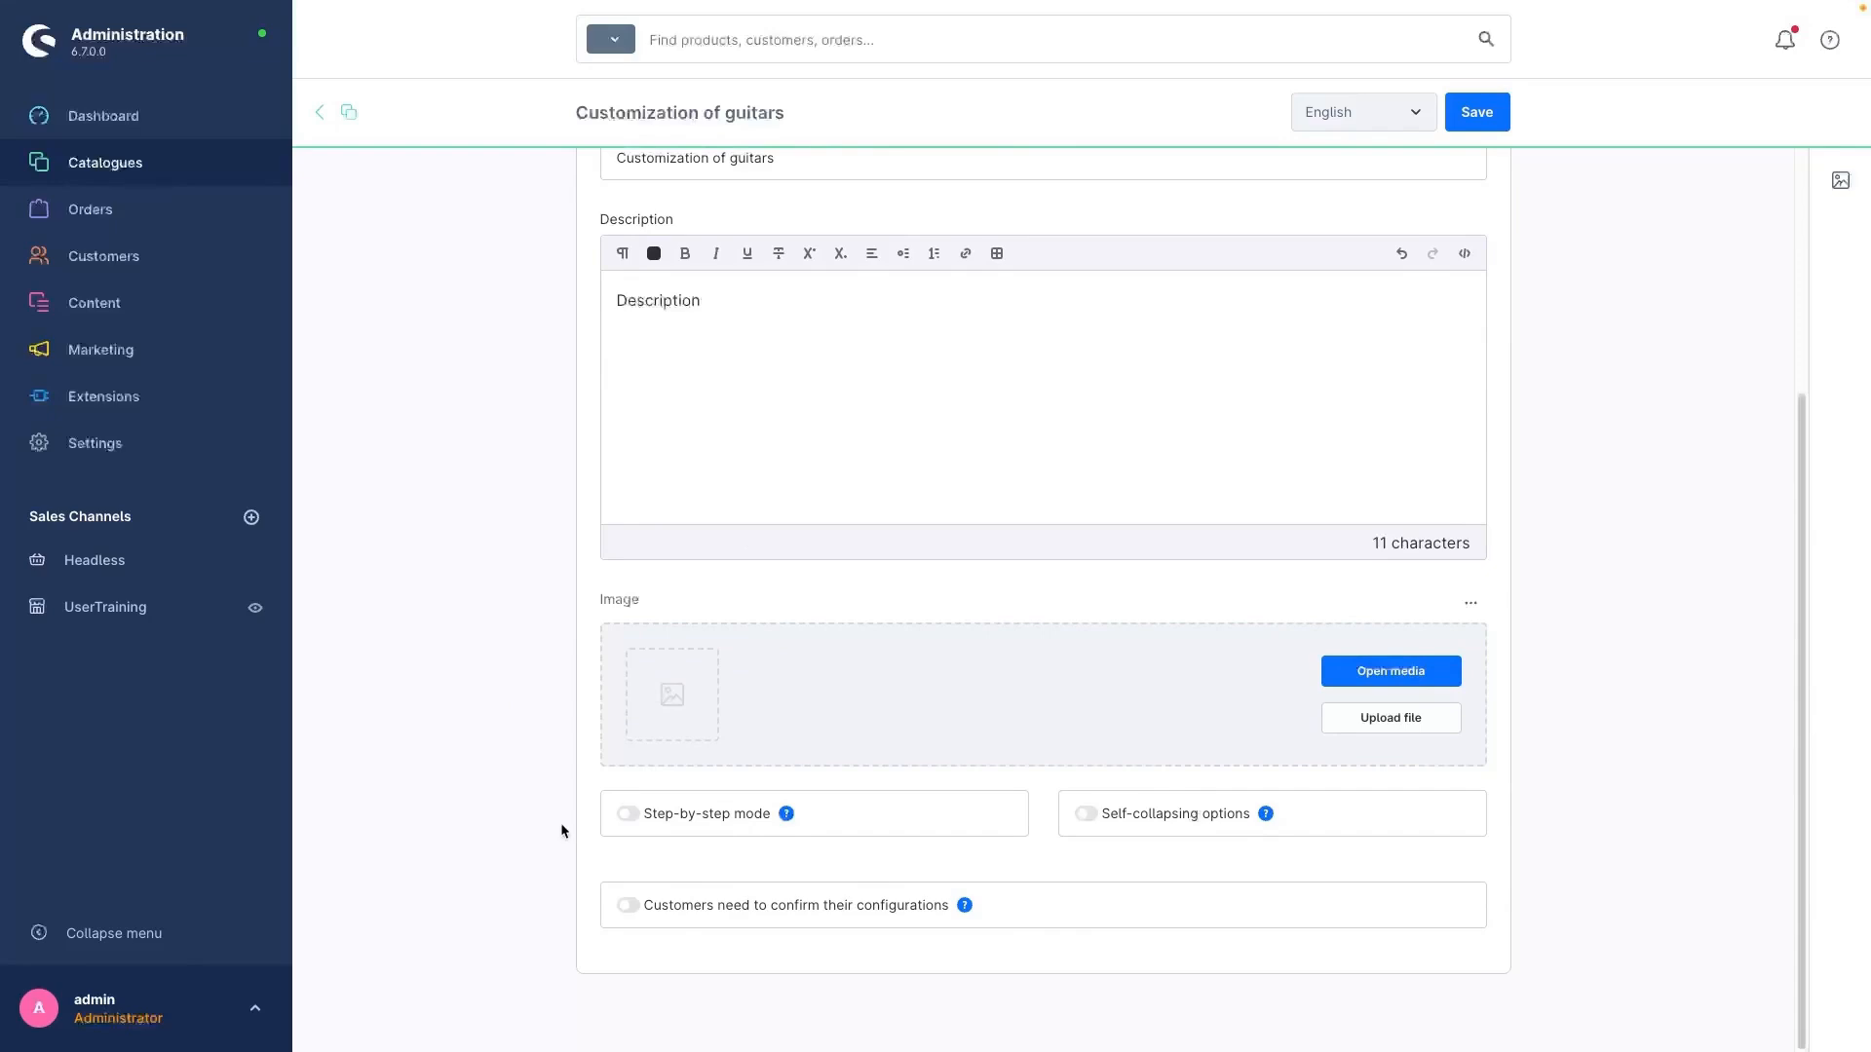
left_click(627, 815)
left_click(641, 914)
scroll(930, 738, "up", 3)
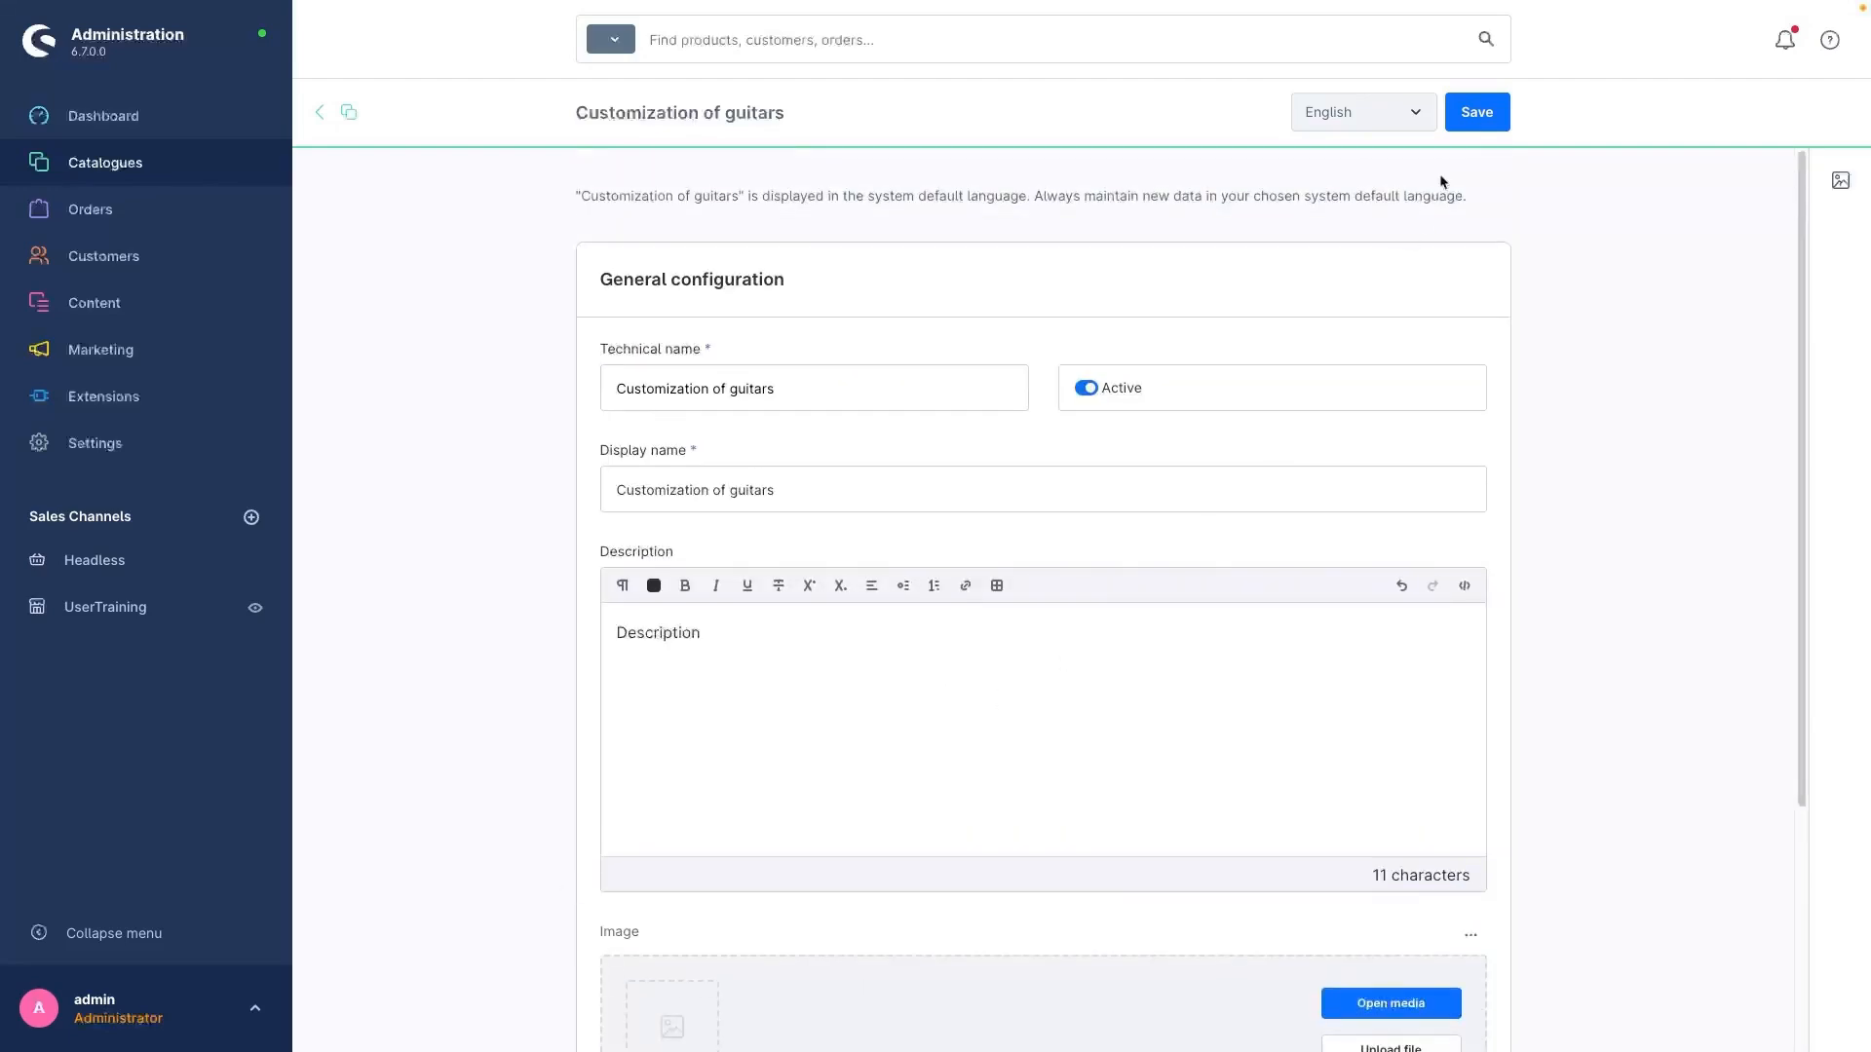
key("ctrl+s")
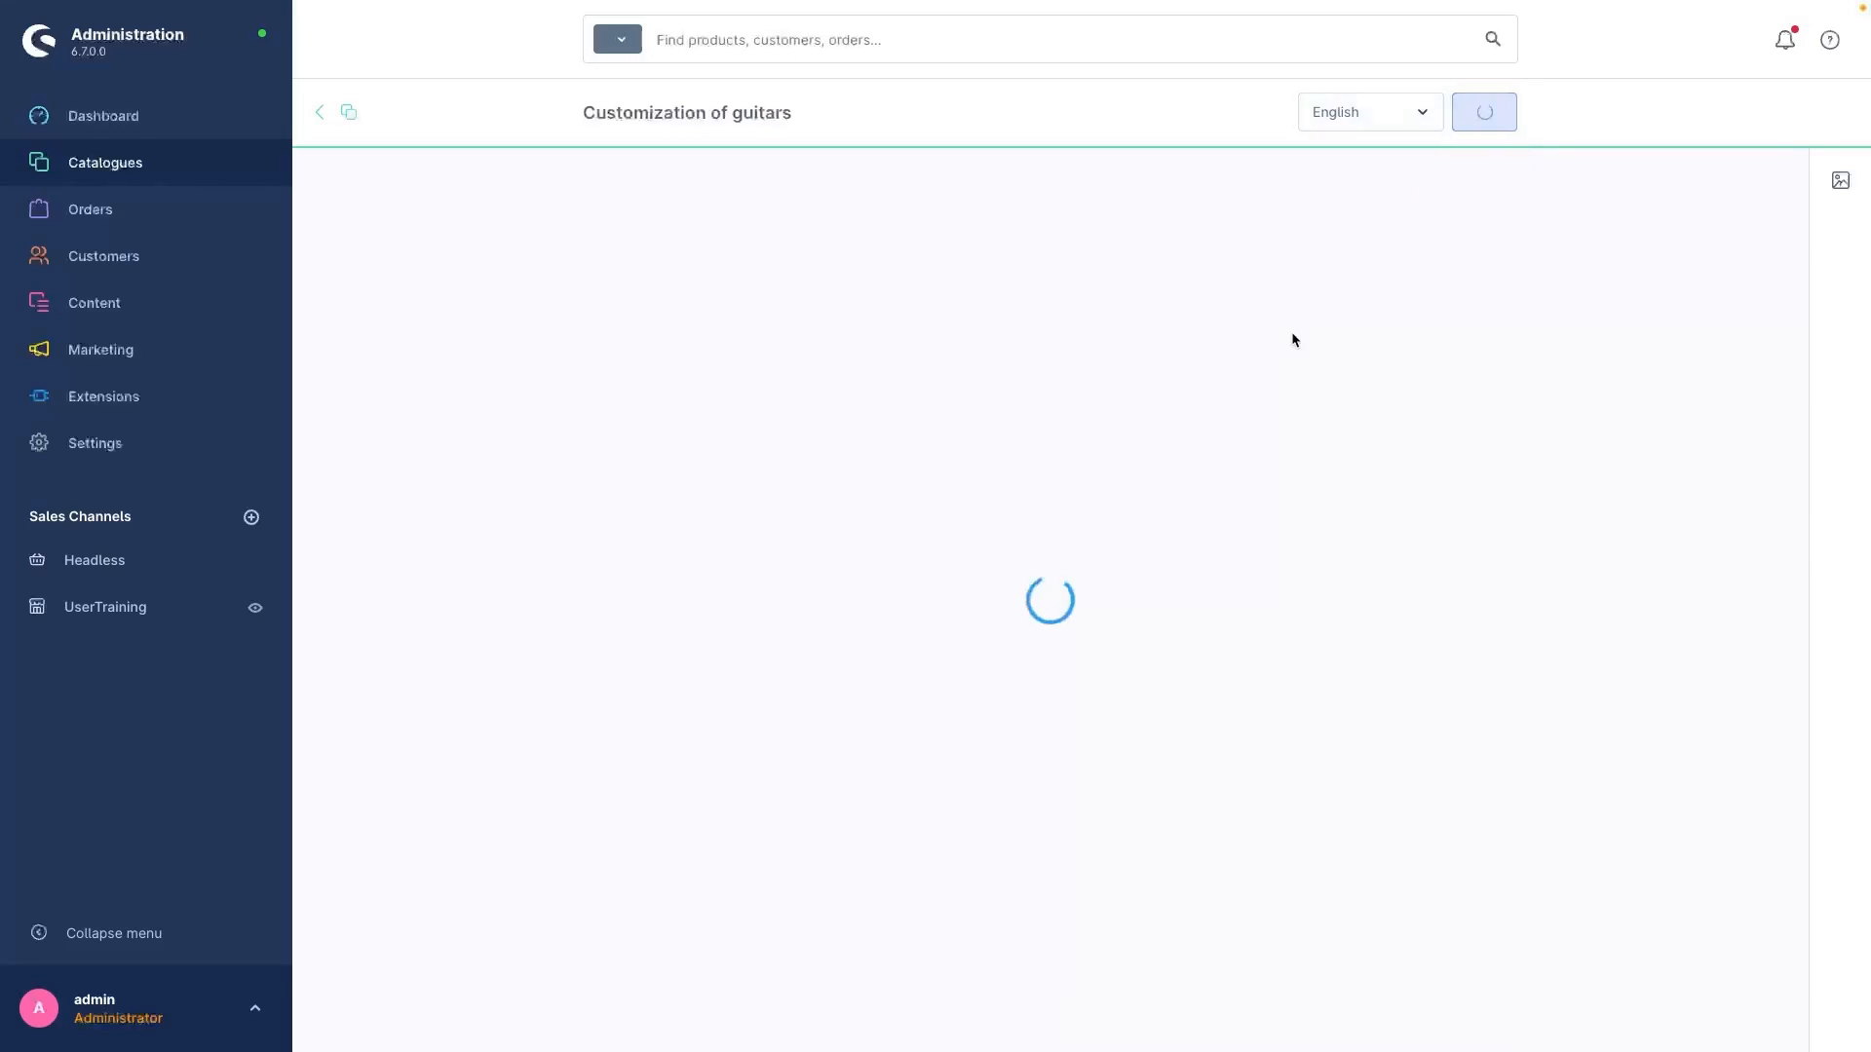
Step: Add an option named "Text" of type Text field to the template
scroll(1242, 390, "down", 5)
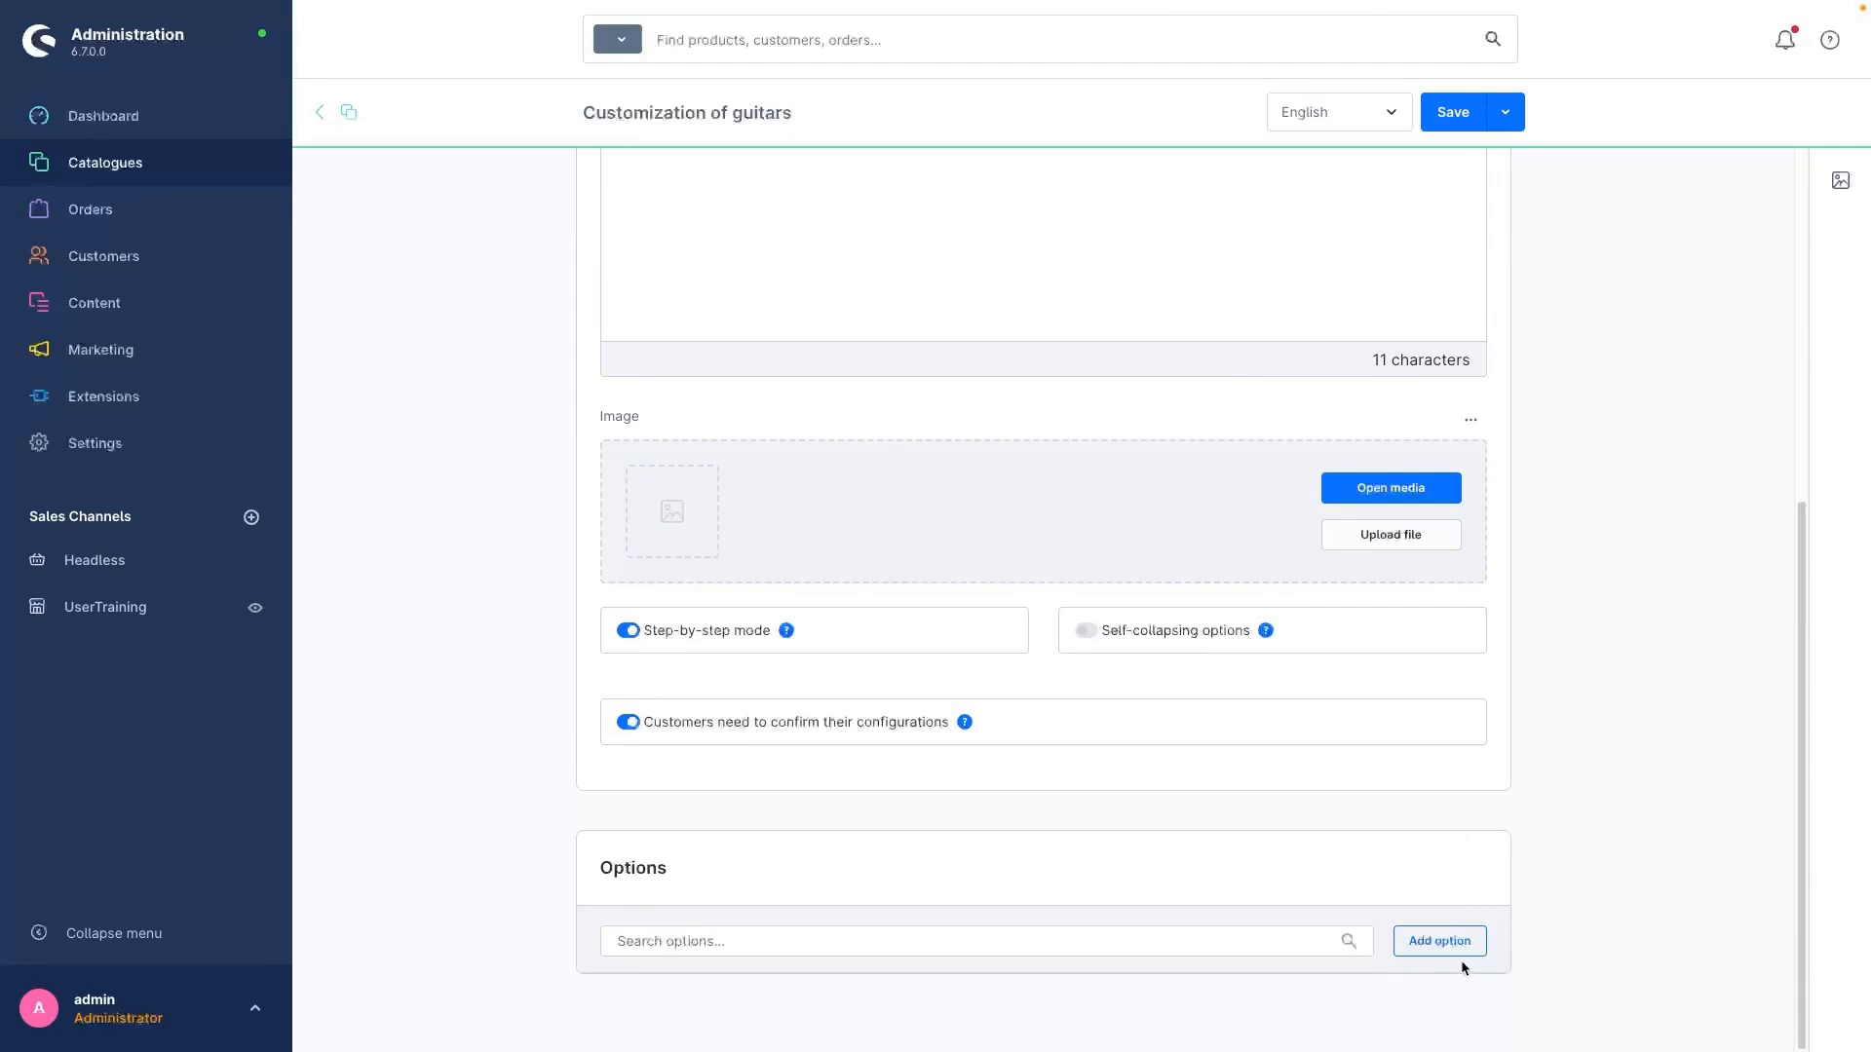
left_click(1442, 941)
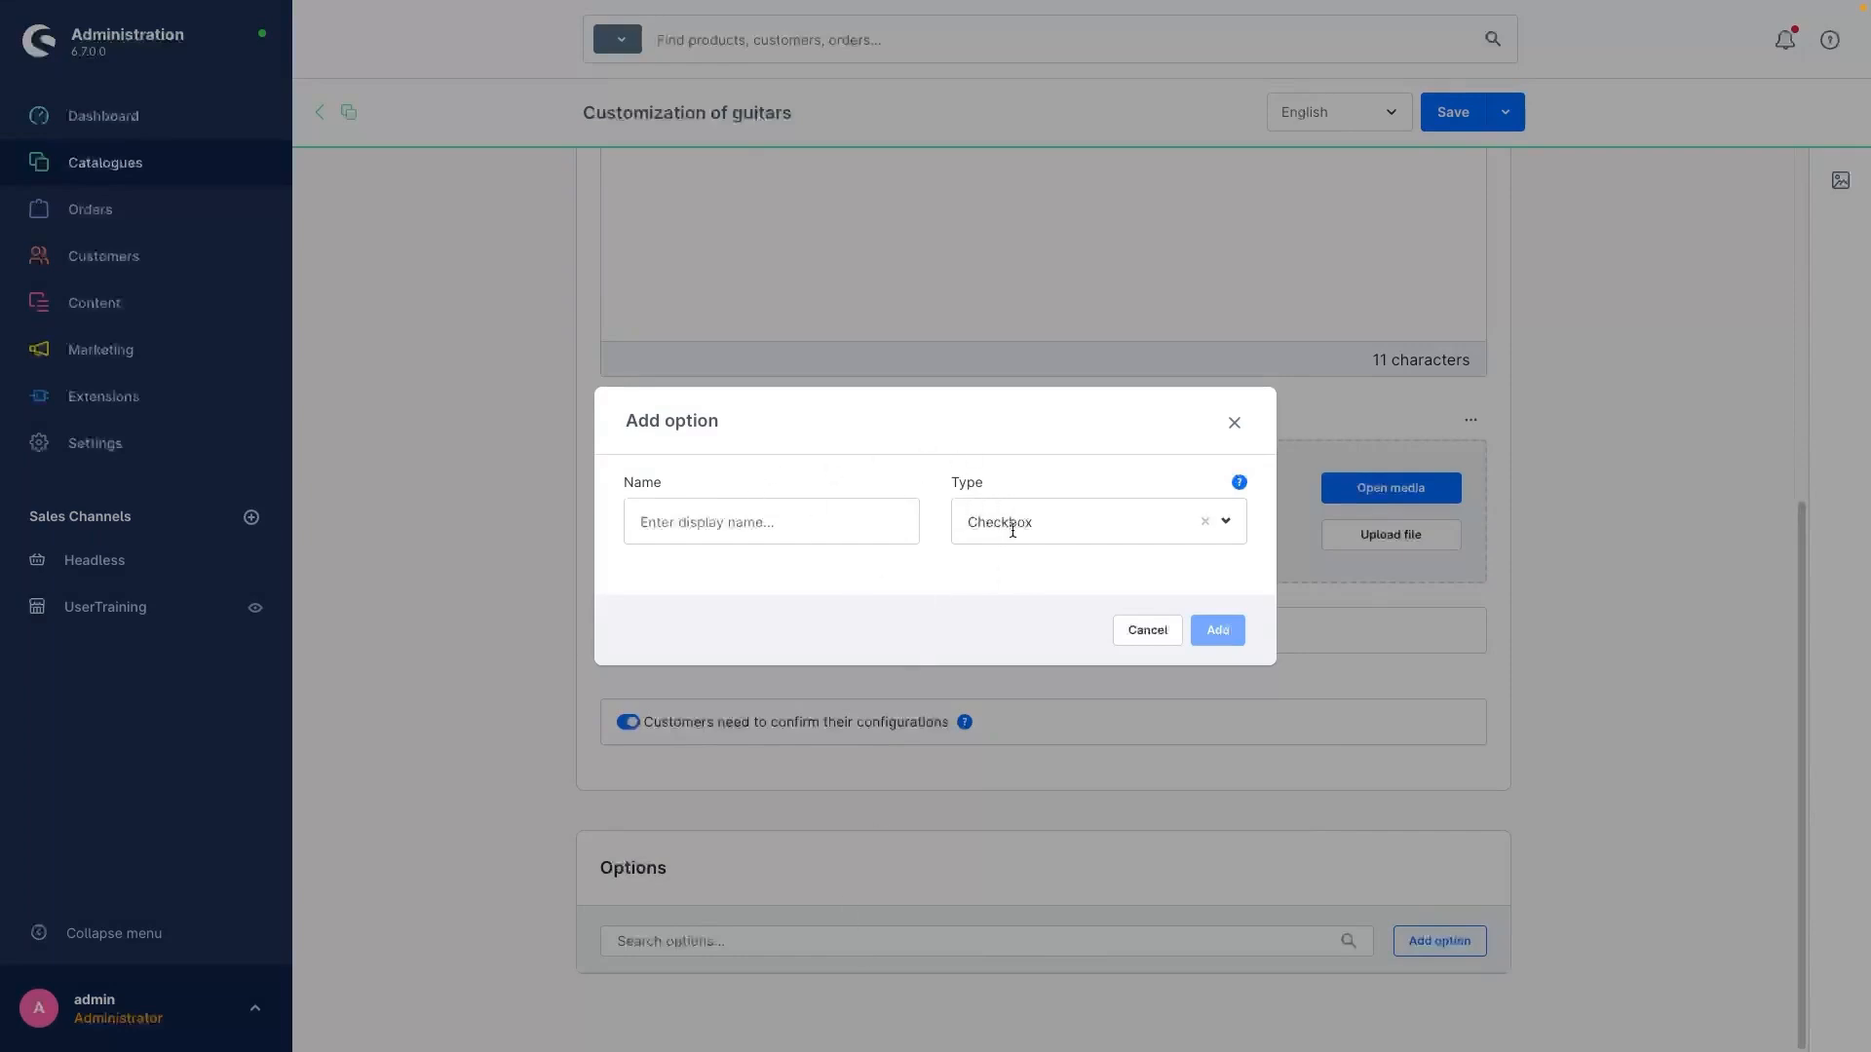
left_click(1222, 531)
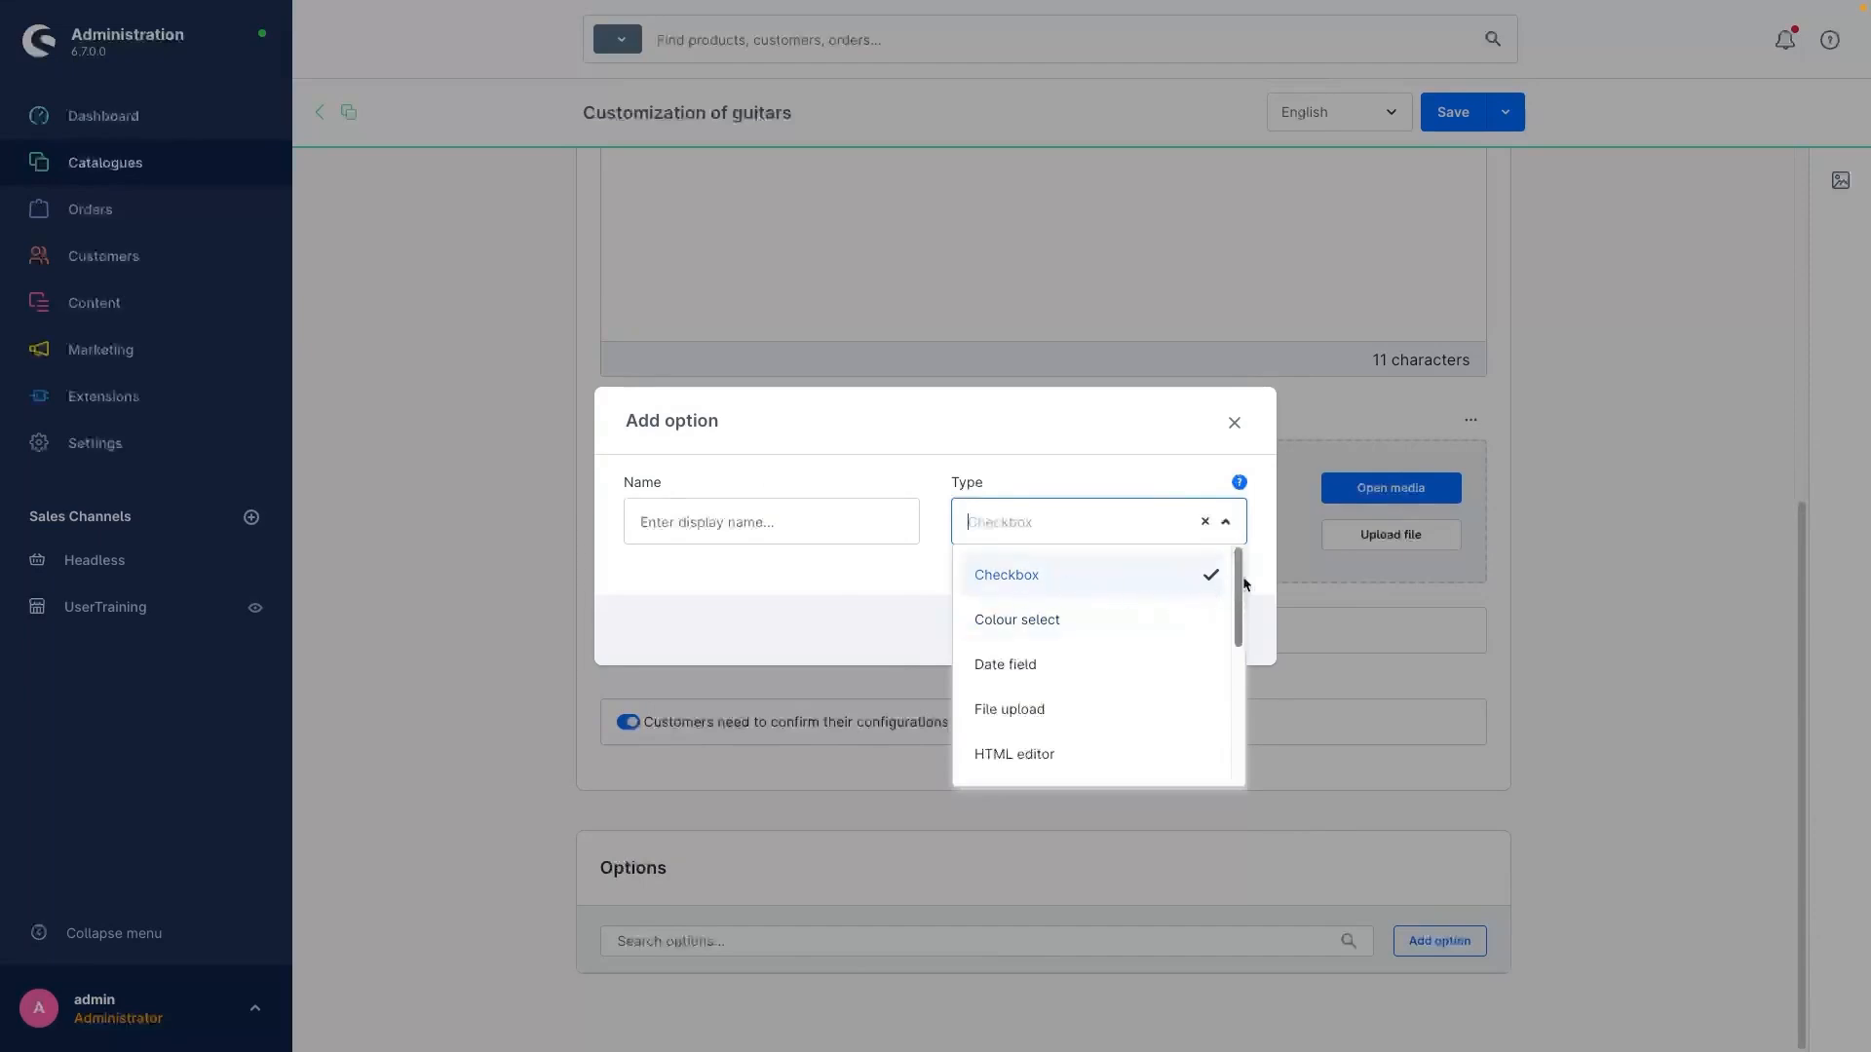
left_click_drag(1243, 584, 1239, 713)
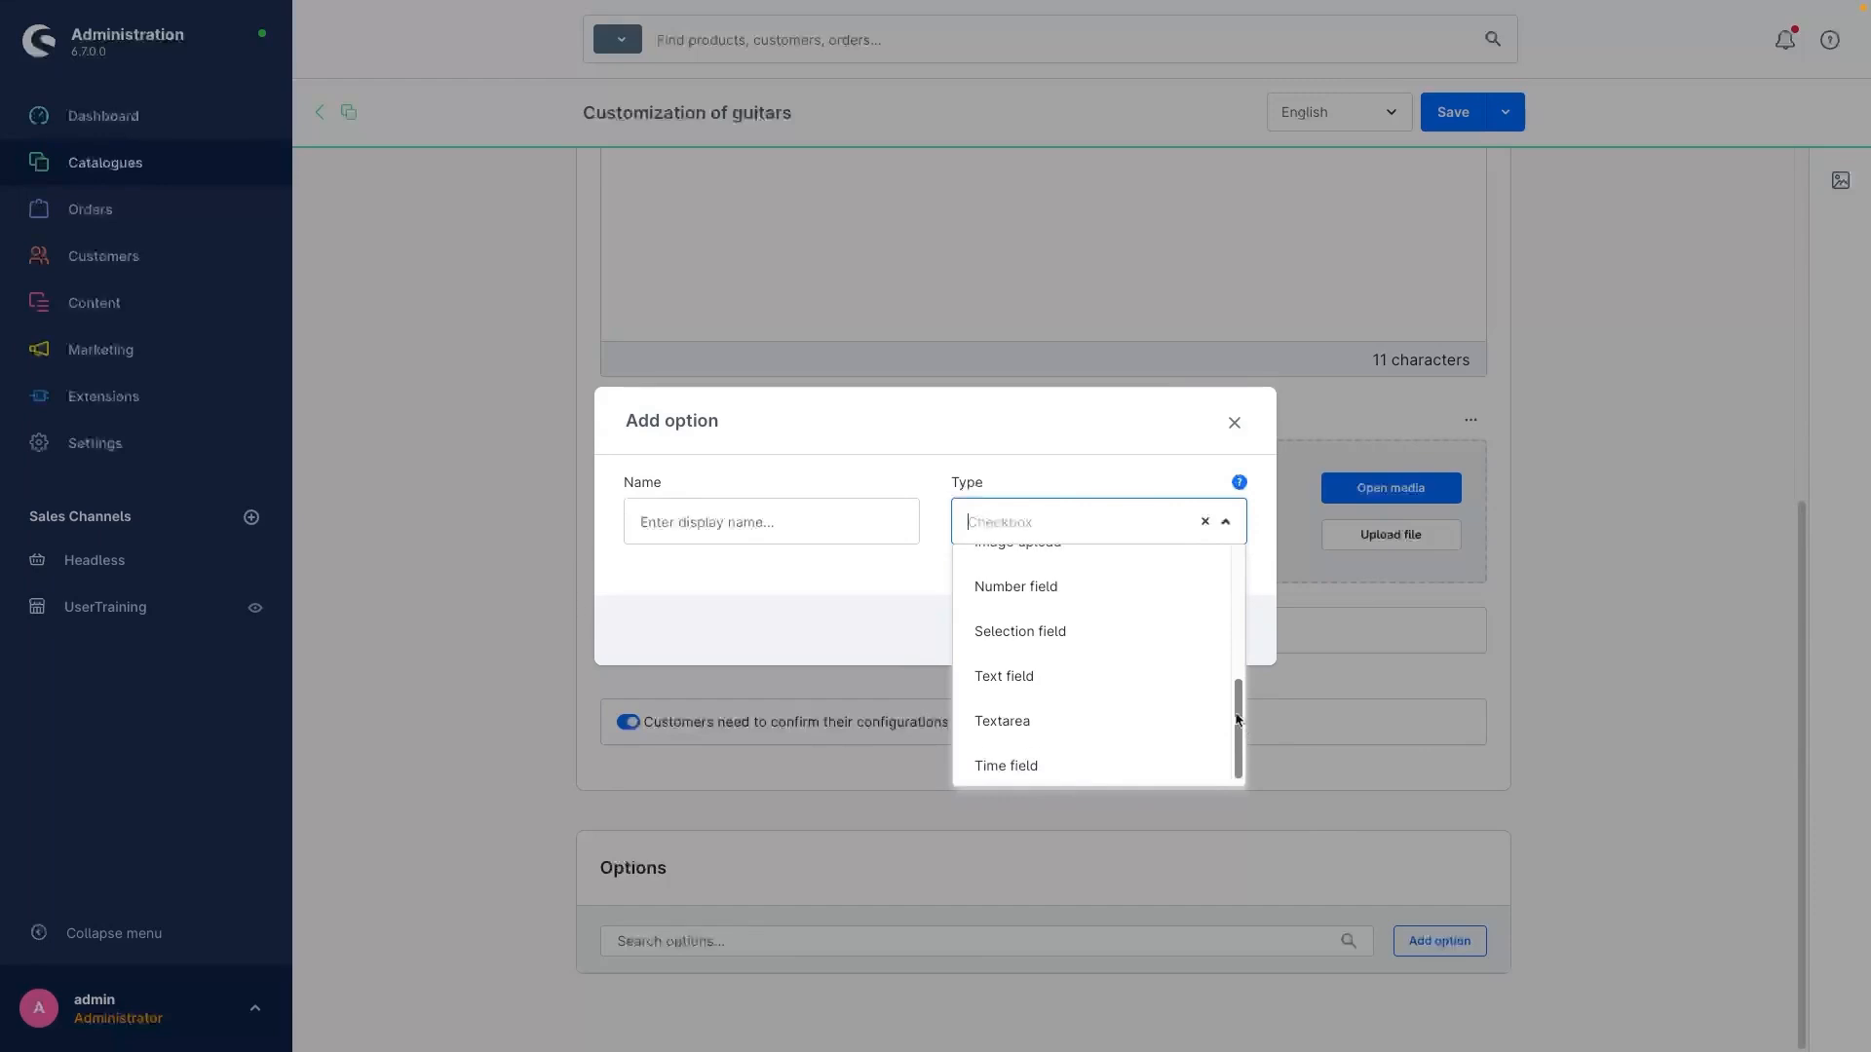
left_click(1003, 679)
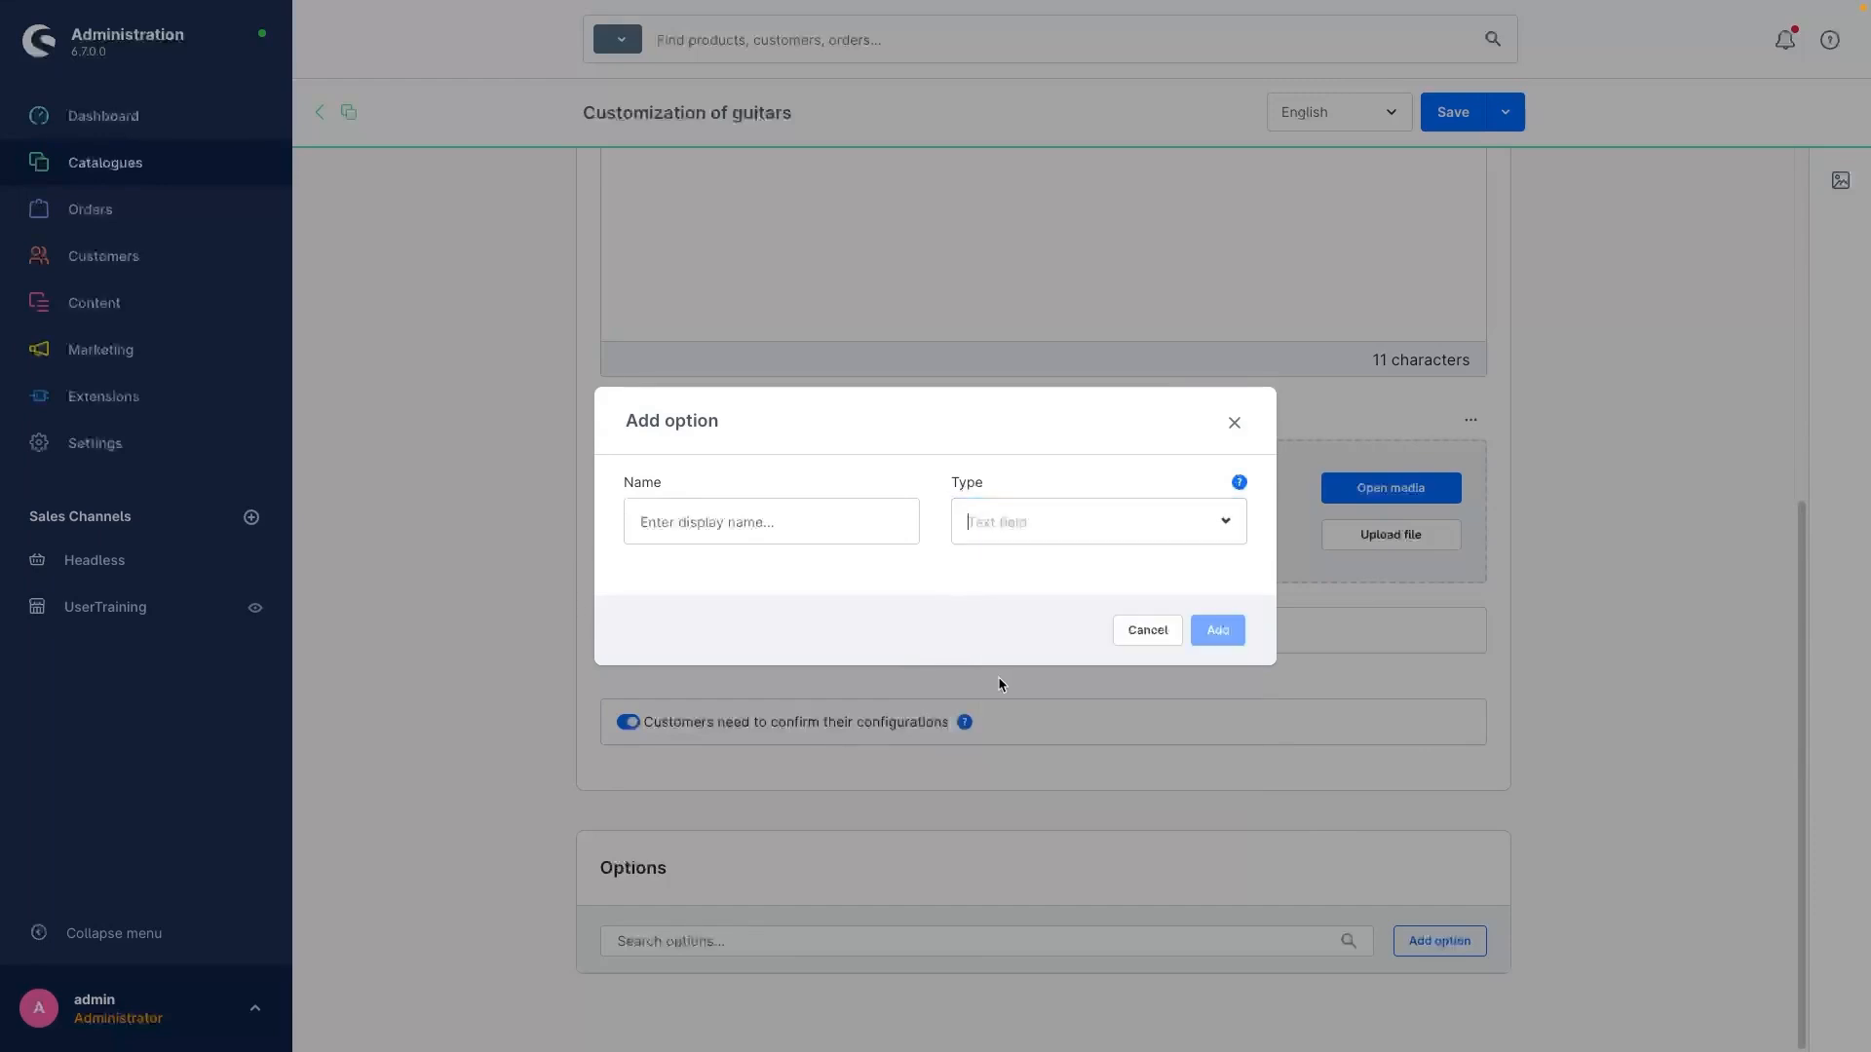
left_click(799, 524)
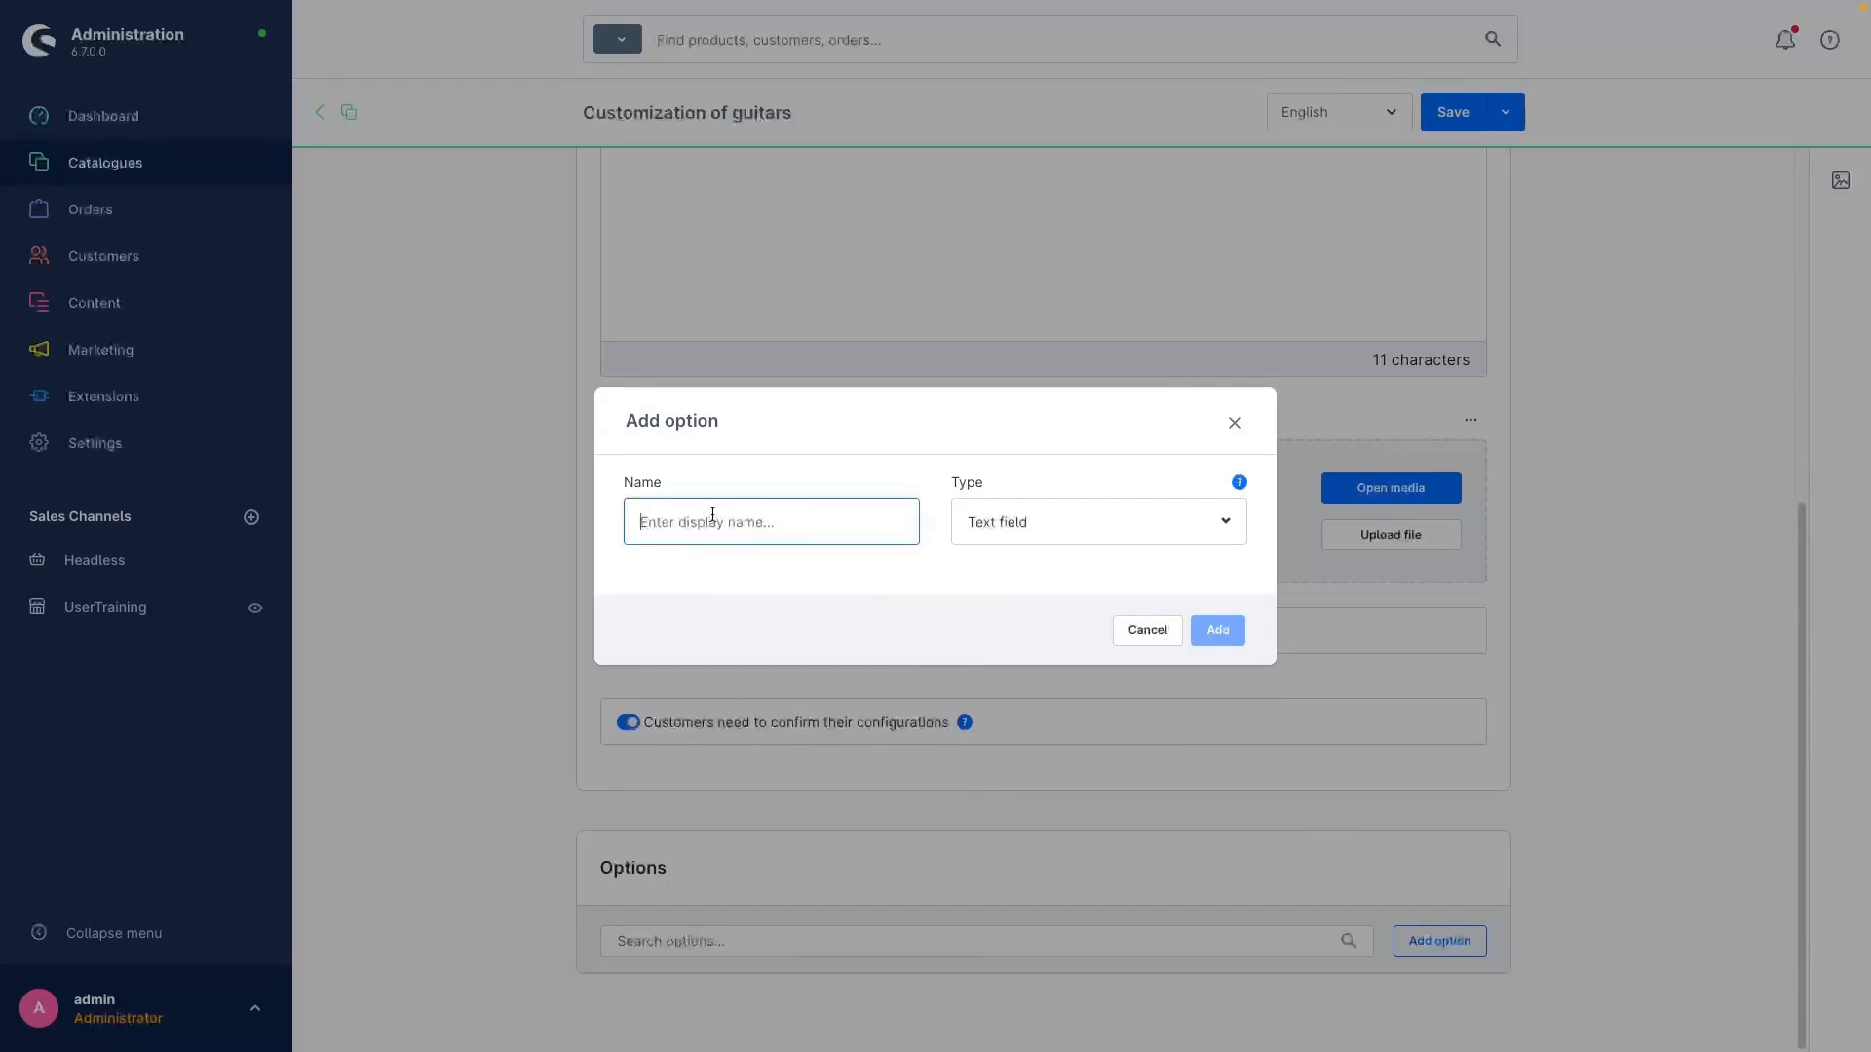
type("Text")
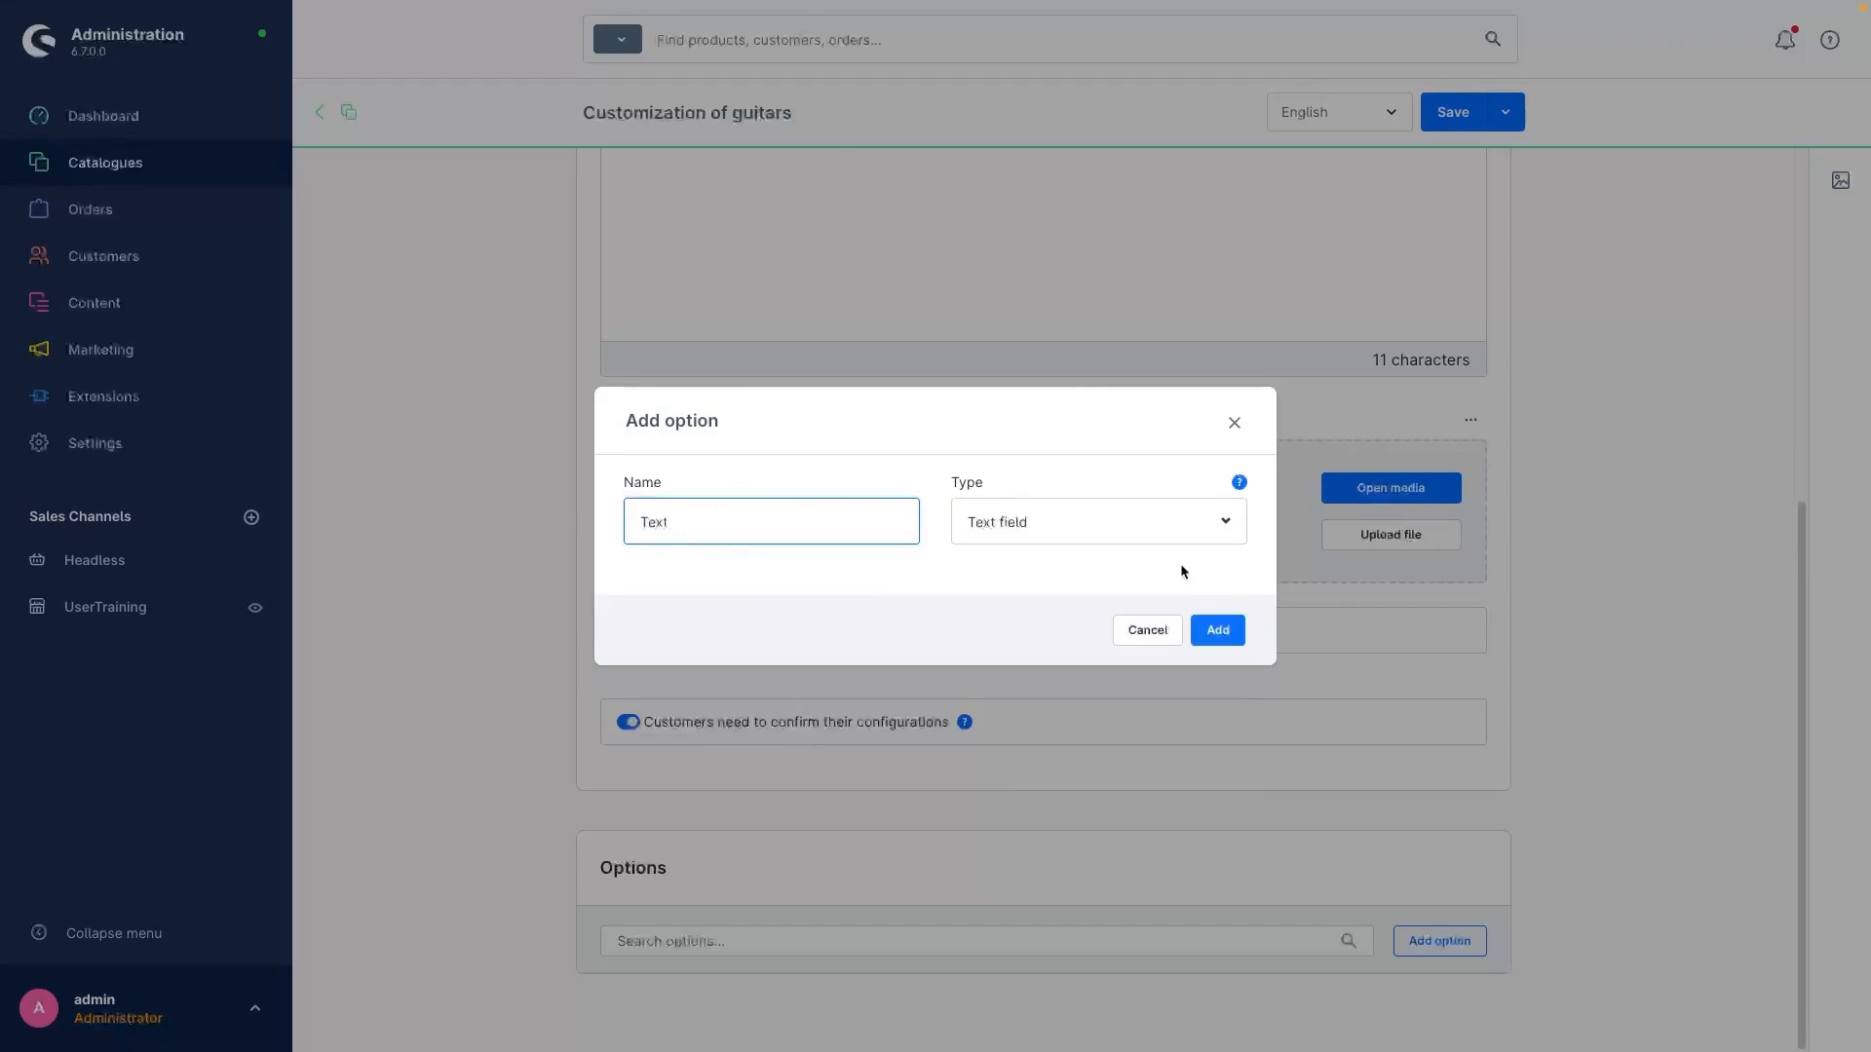
left_click(1218, 630)
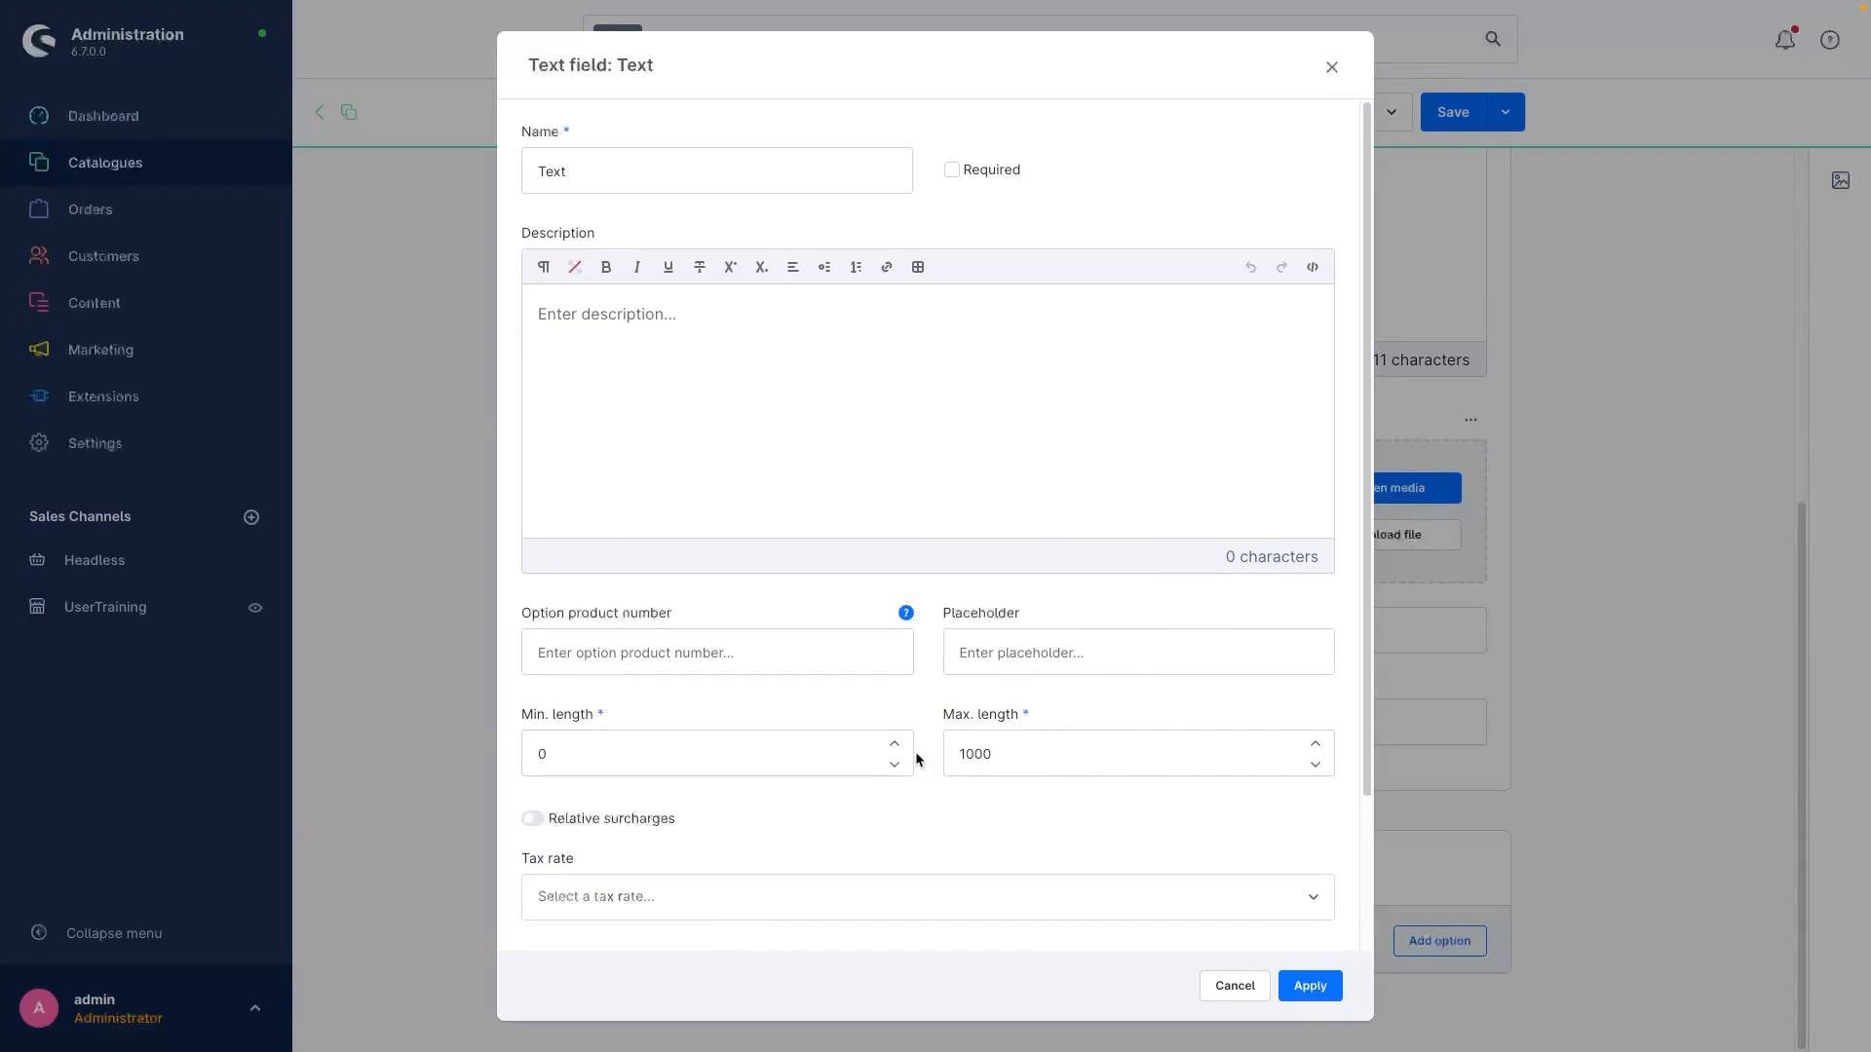
Step: Make the Text option required and set its minimum length to 1 and maximum length to 10
left_click(952, 170)
scroll(844, 710, "down", 1)
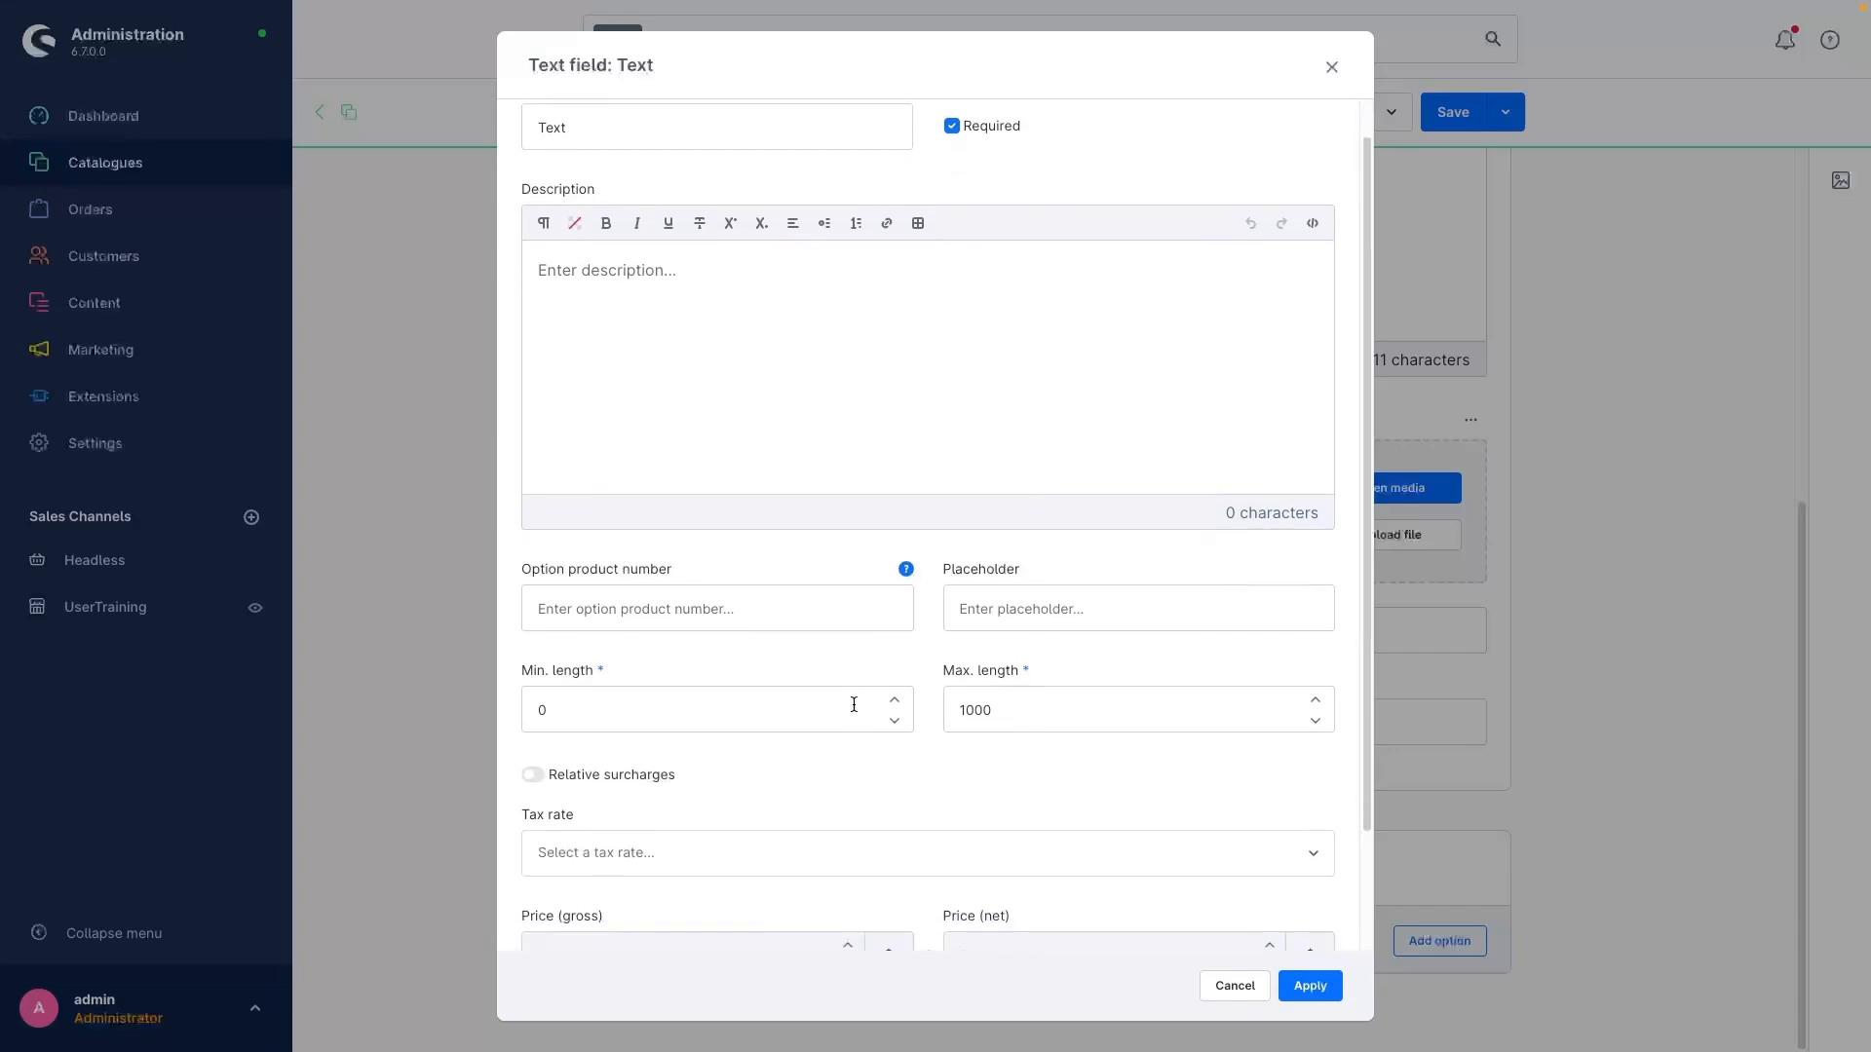
scroll(854, 704, "down", 1)
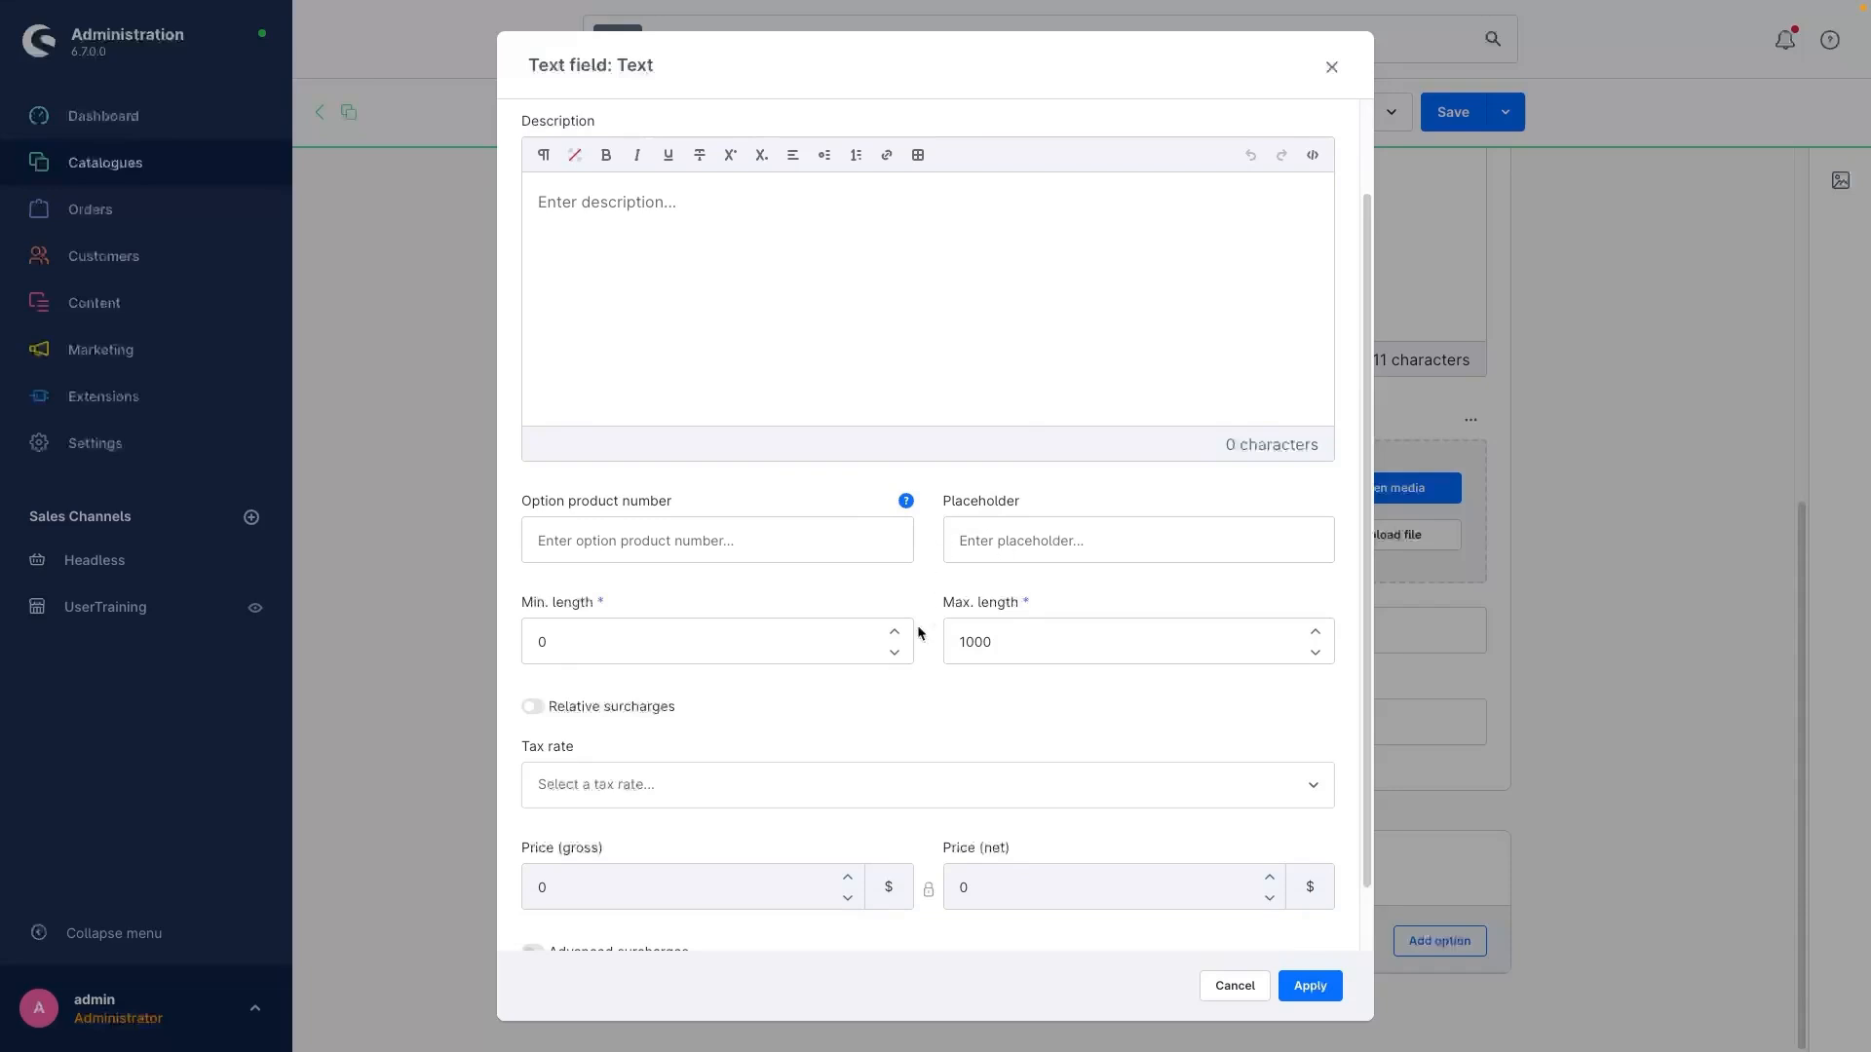
scroll(960, 694, "down", 1)
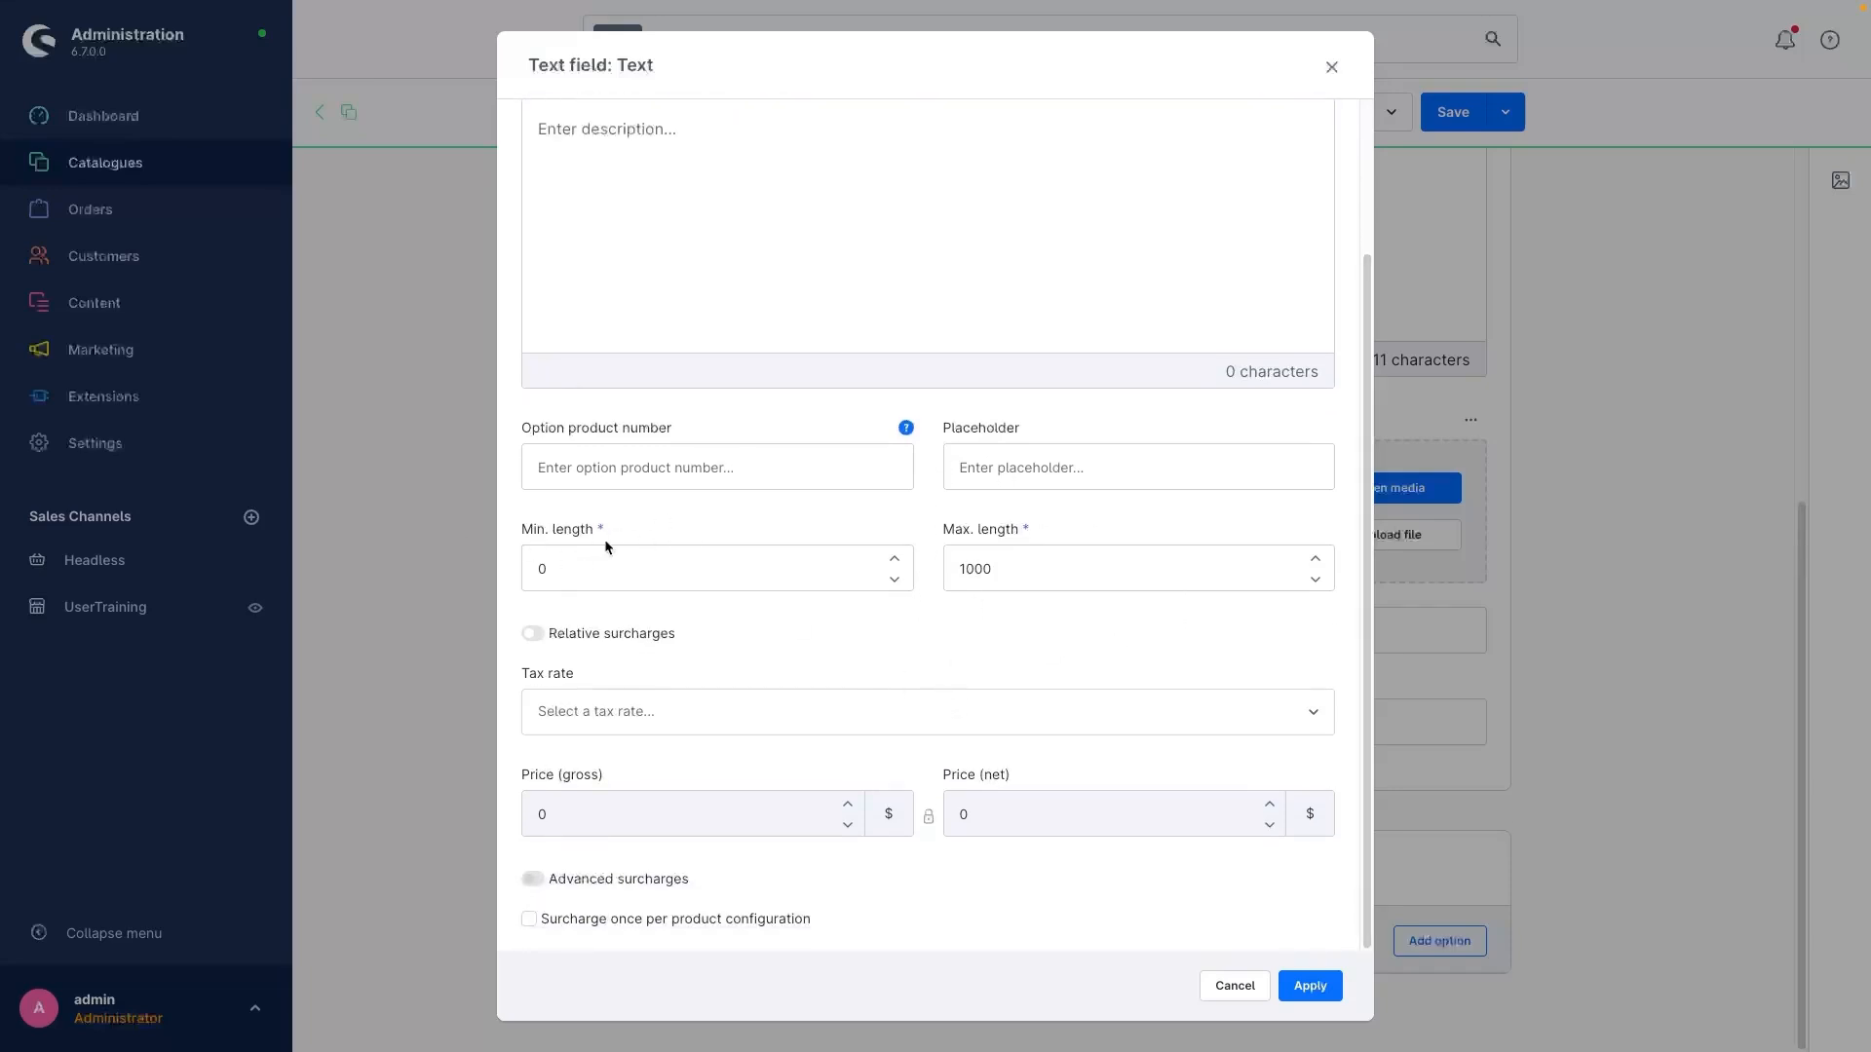
left_click(626, 572)
double_click(539, 569)
type("1")
left_click(914, 660)
double_click(1024, 576)
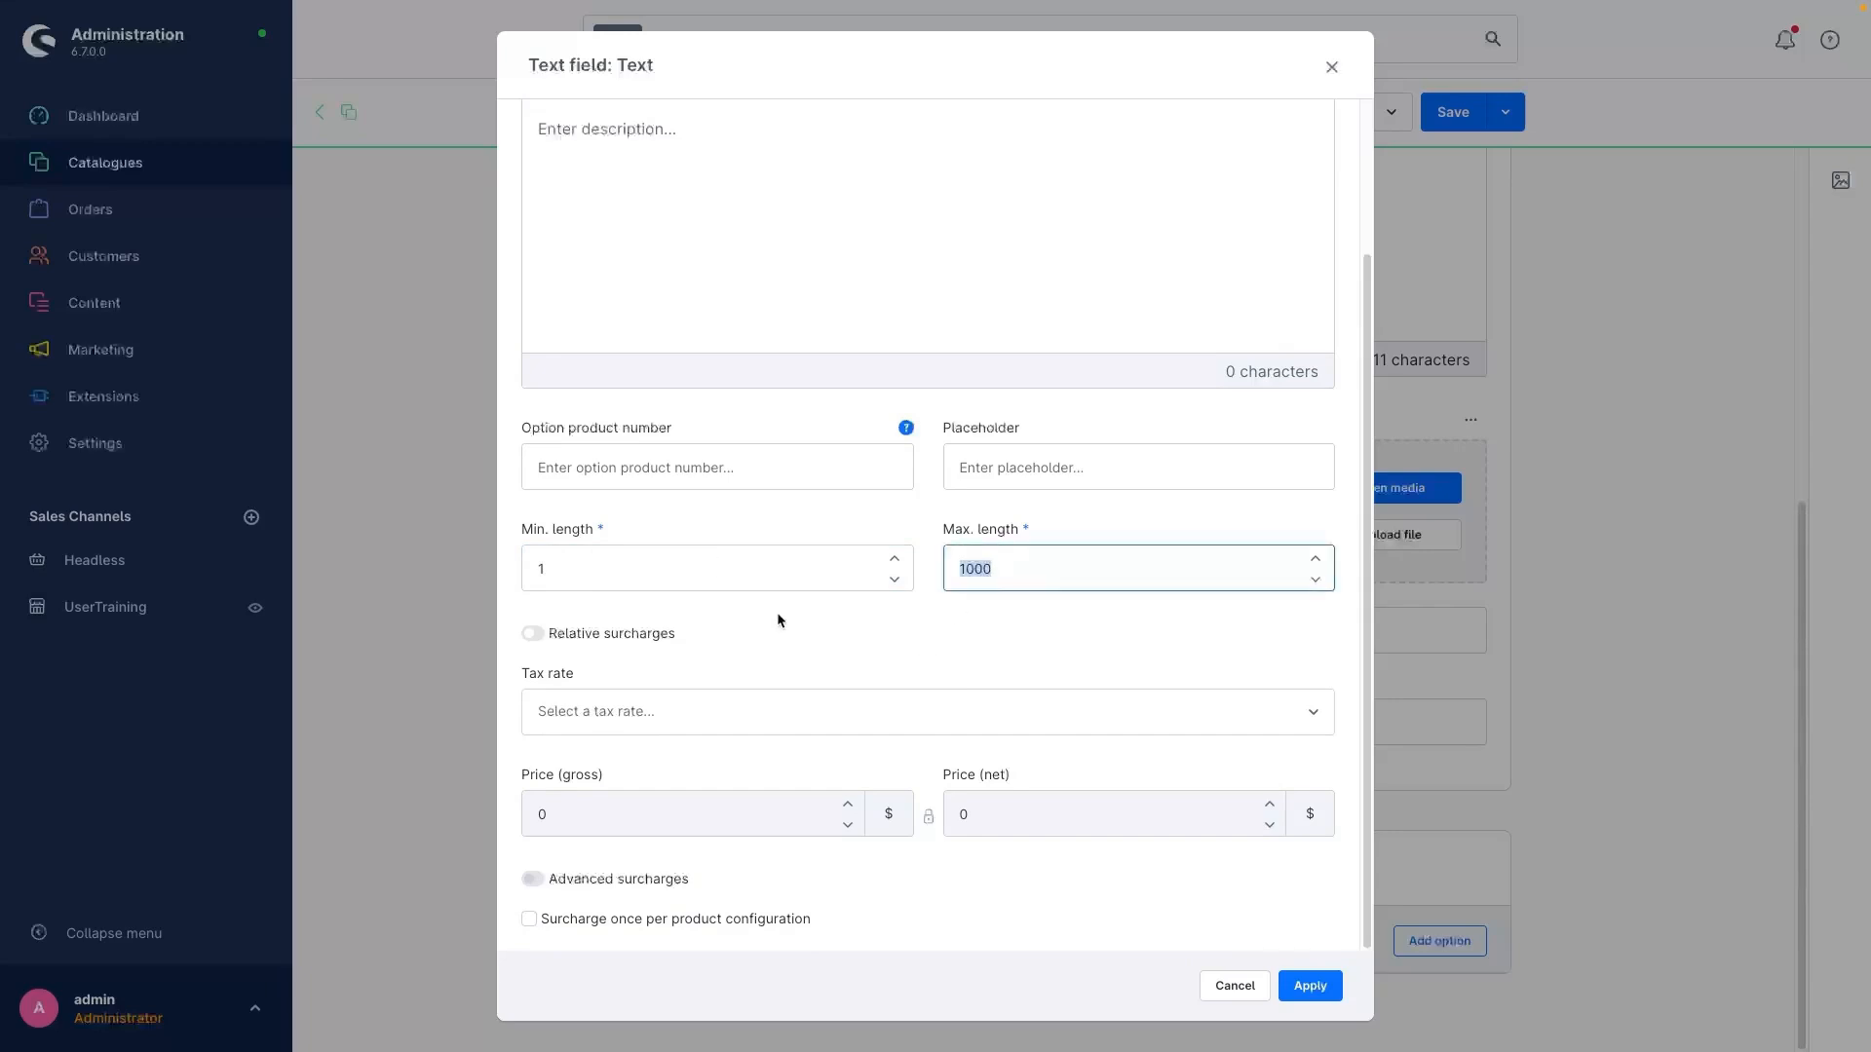
type("10")
left_click(818, 621)
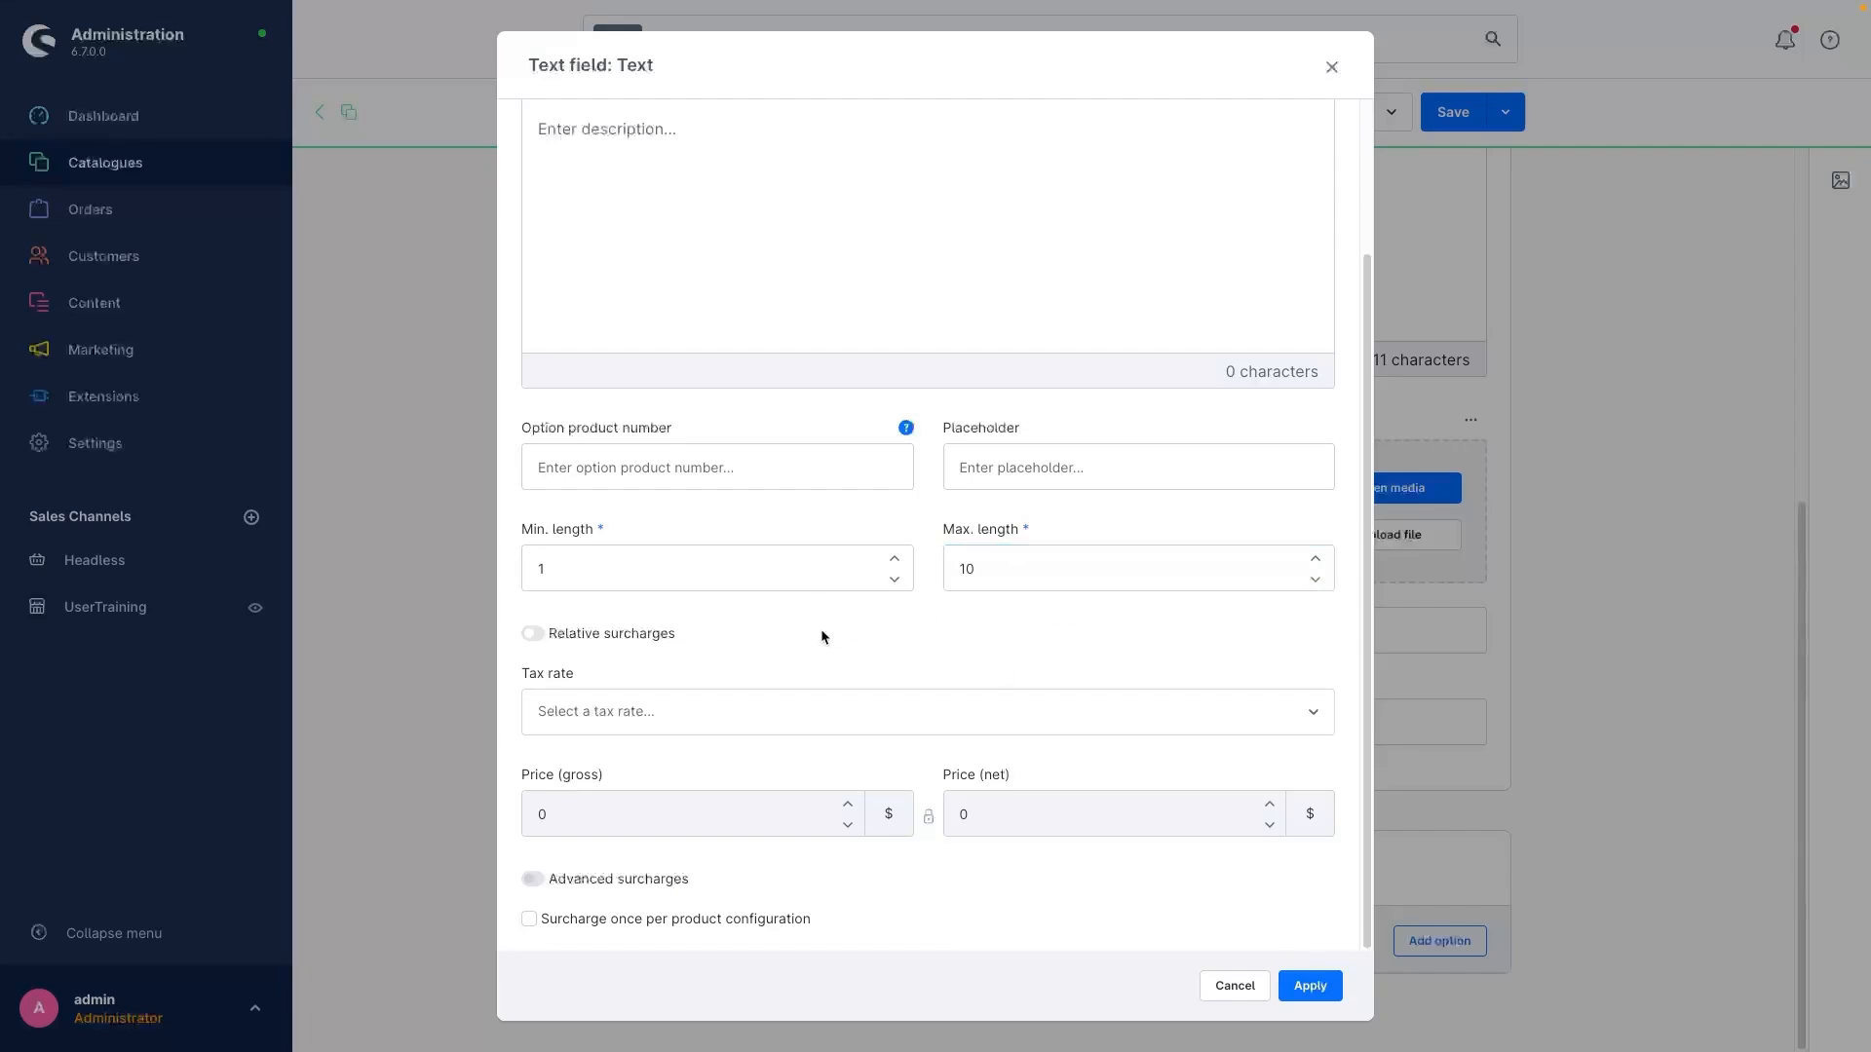
Step: Try relative surcharges for the Text option and view the available tax rates without choosing one
left_click(534, 634)
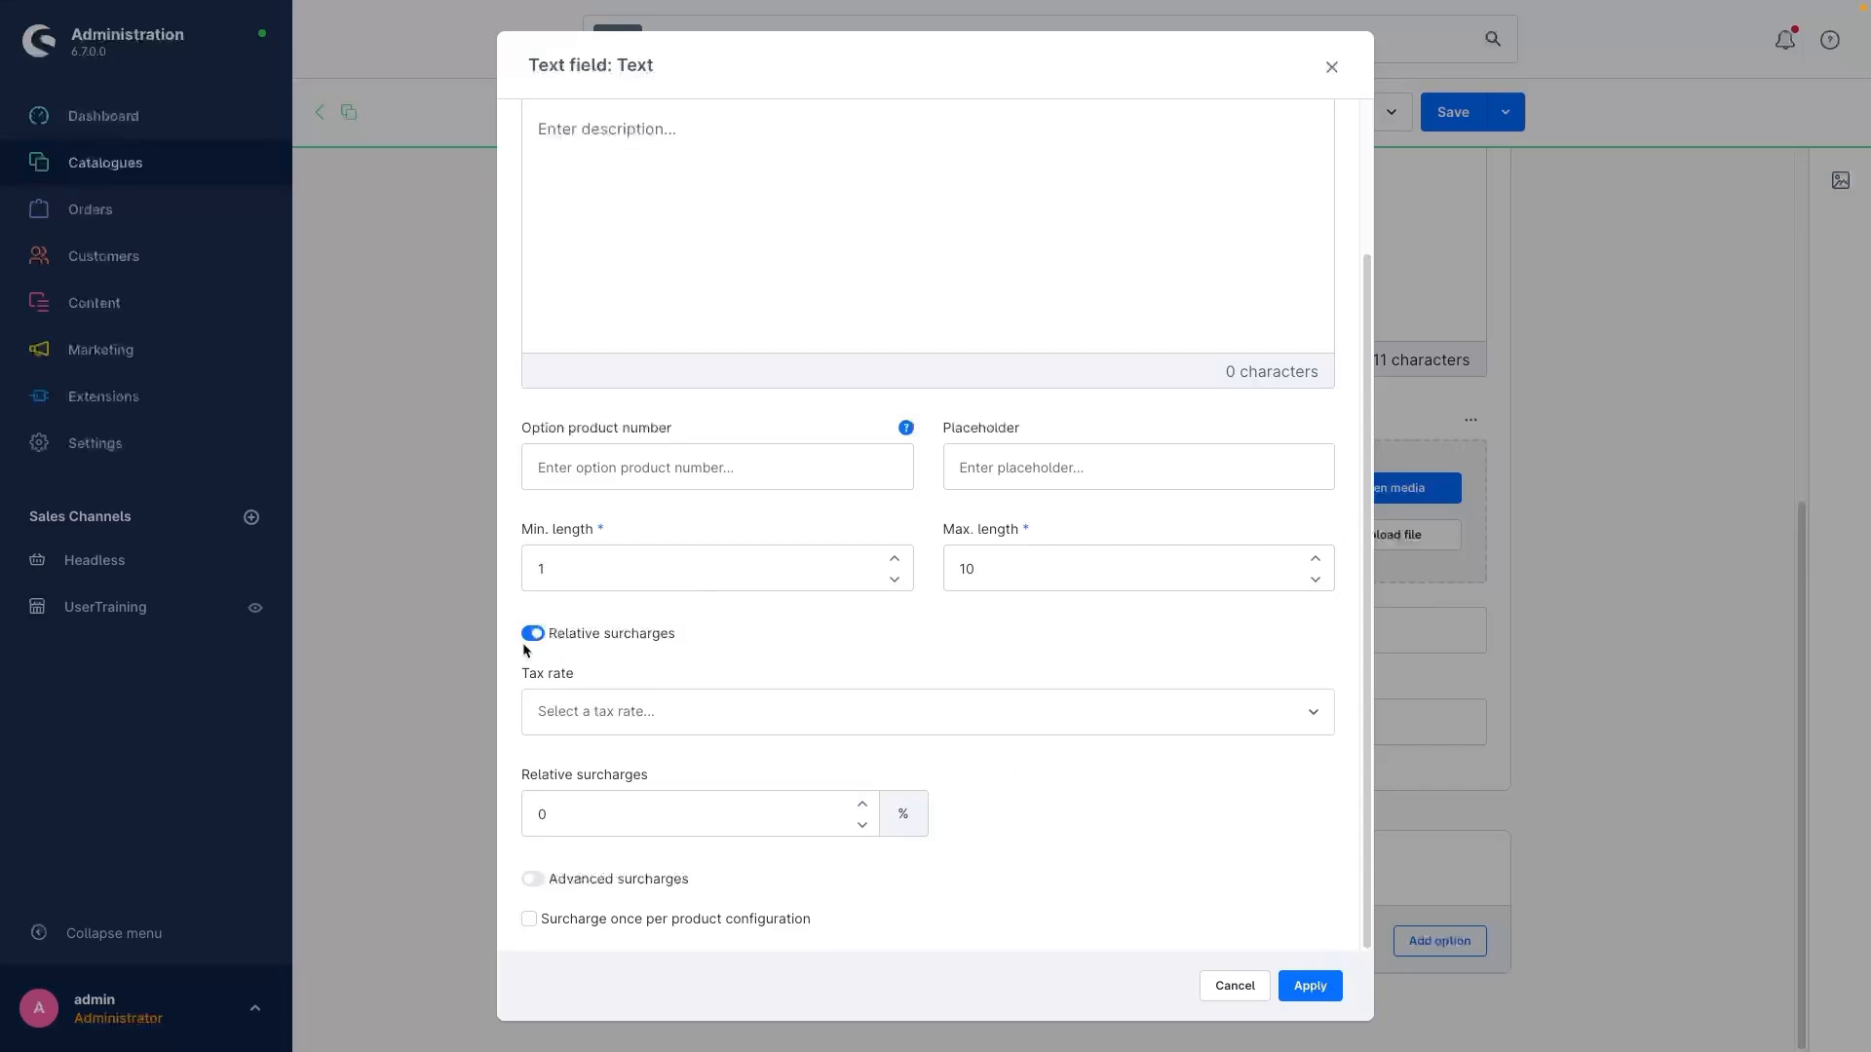
left_click(533, 635)
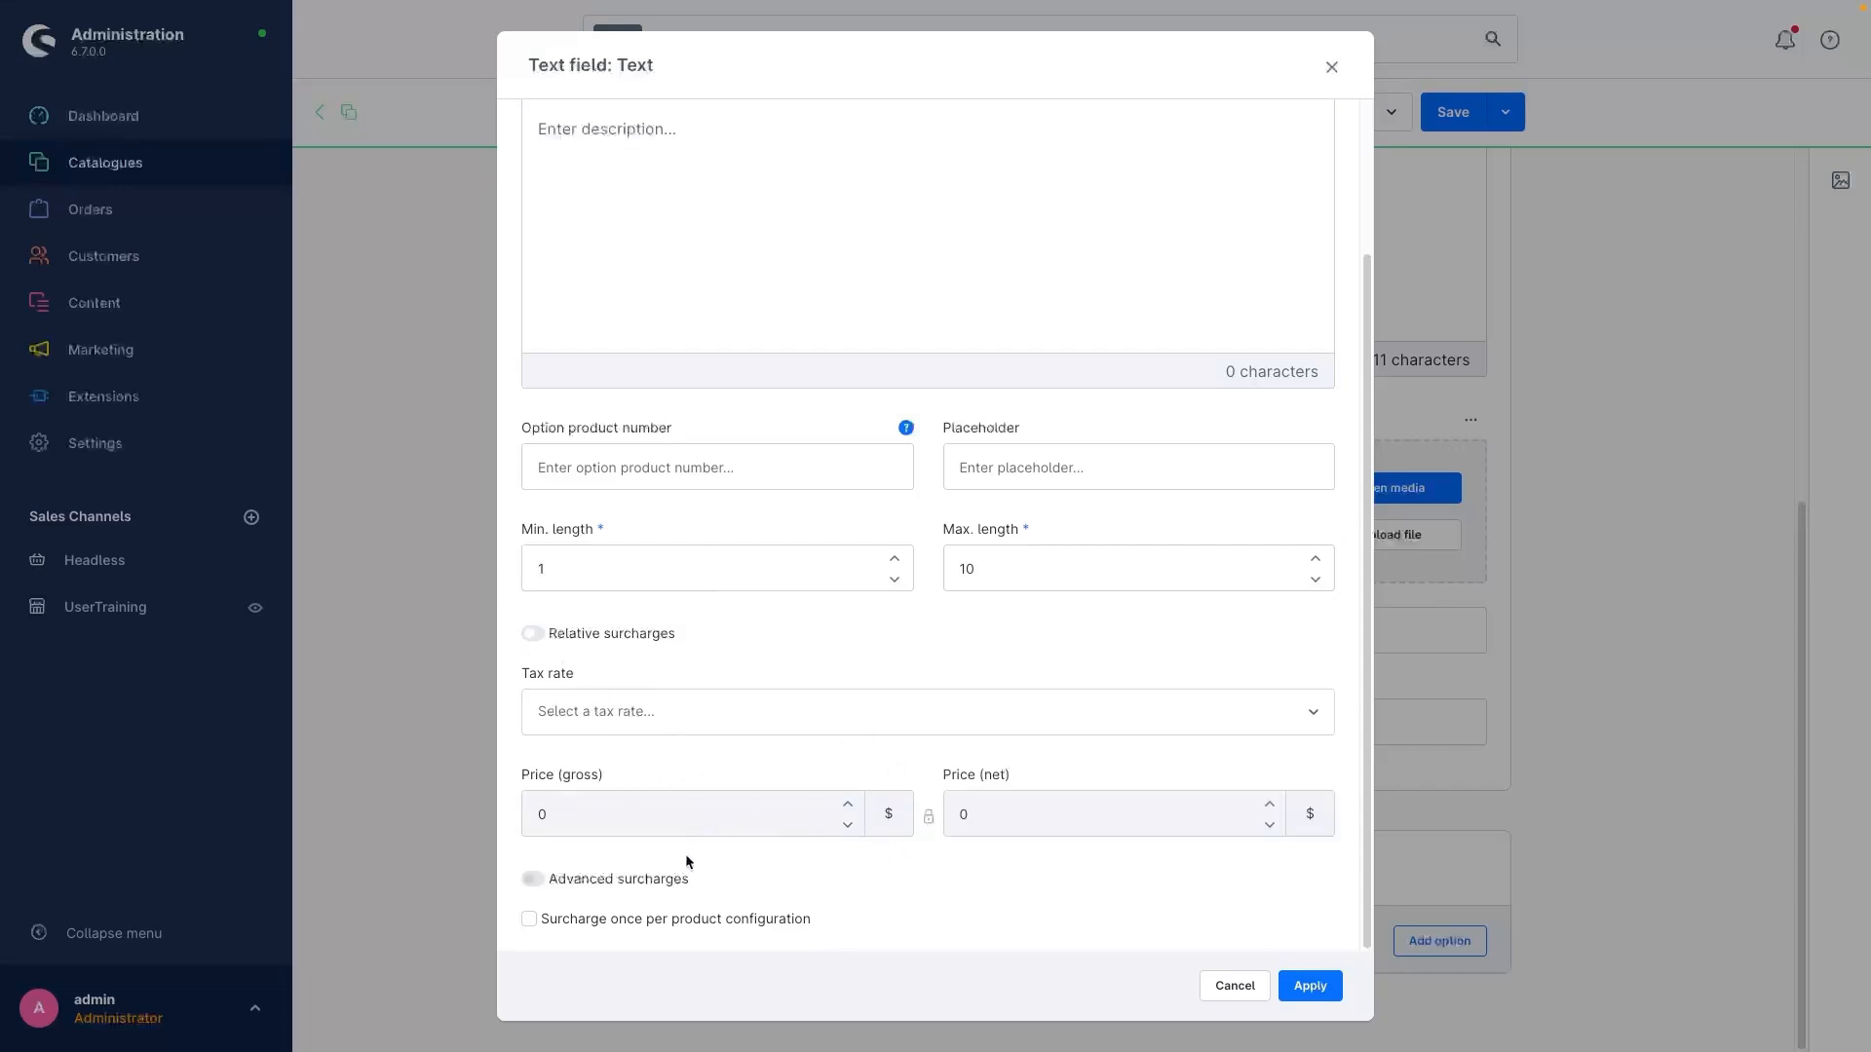
left_click(588, 709)
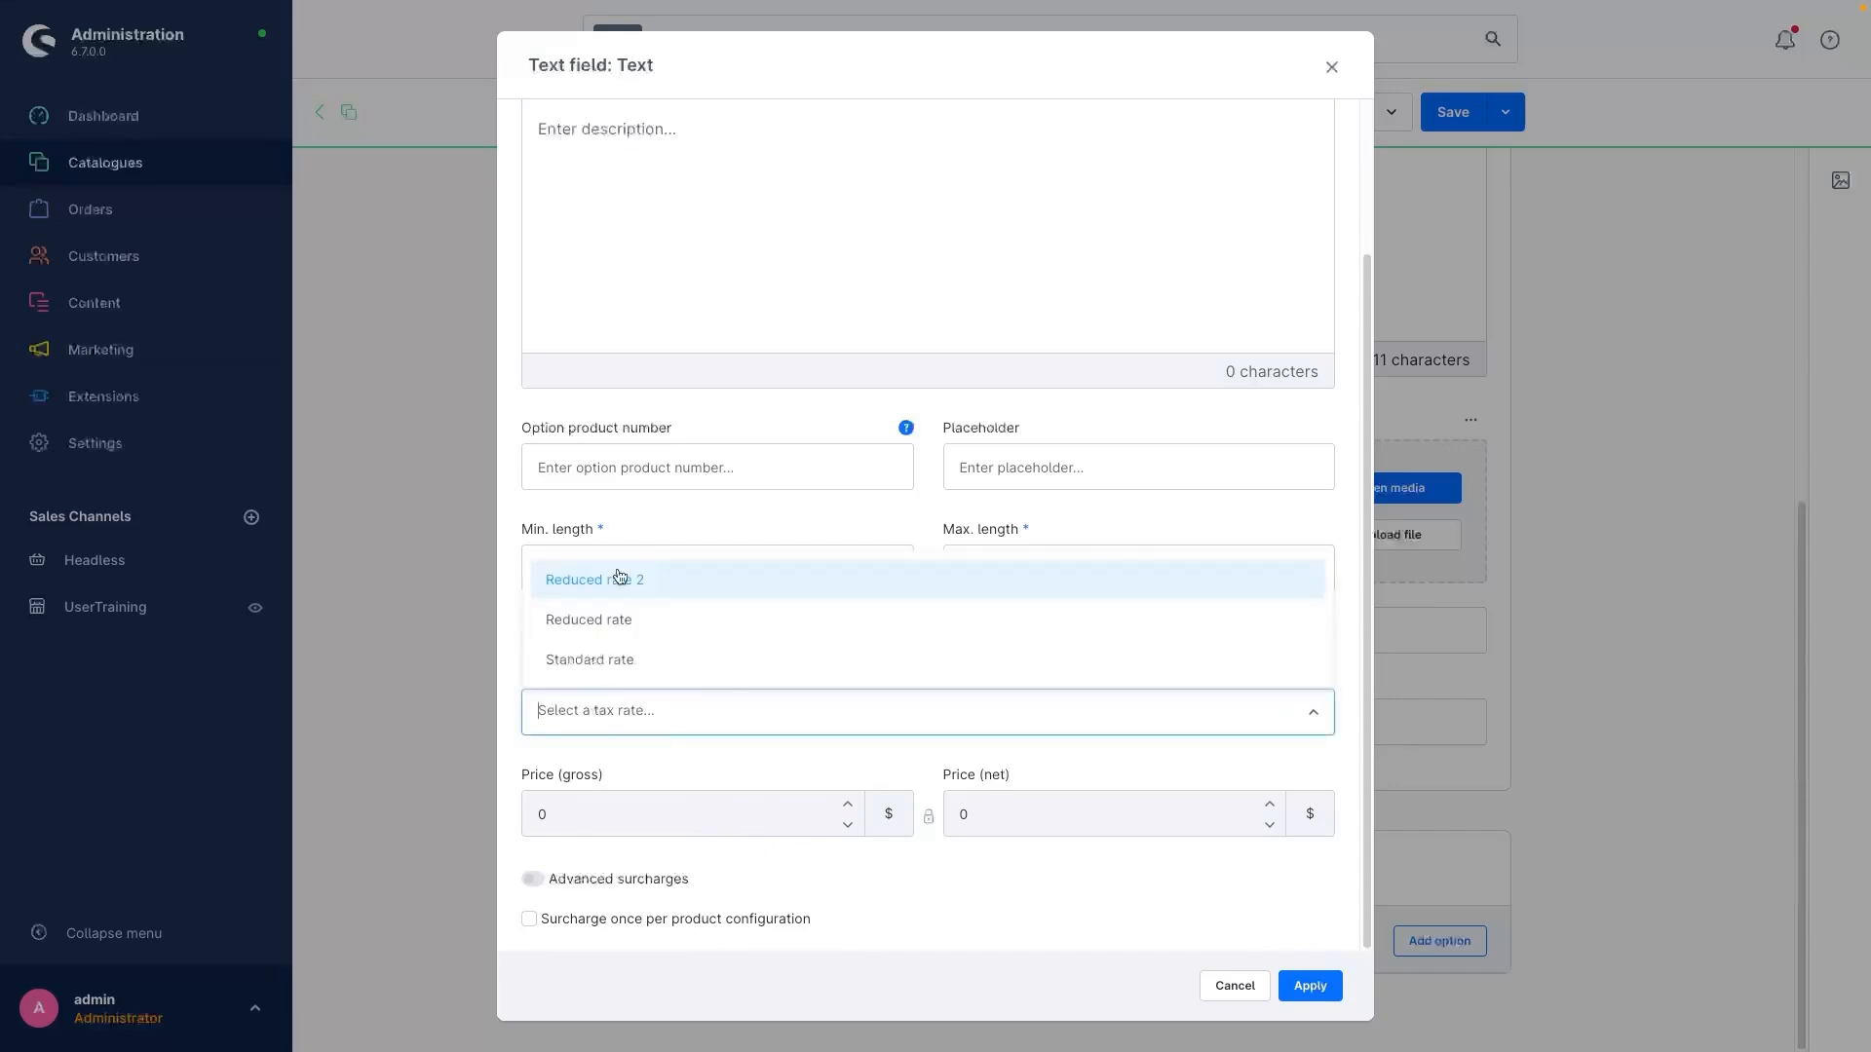
left_click(694, 744)
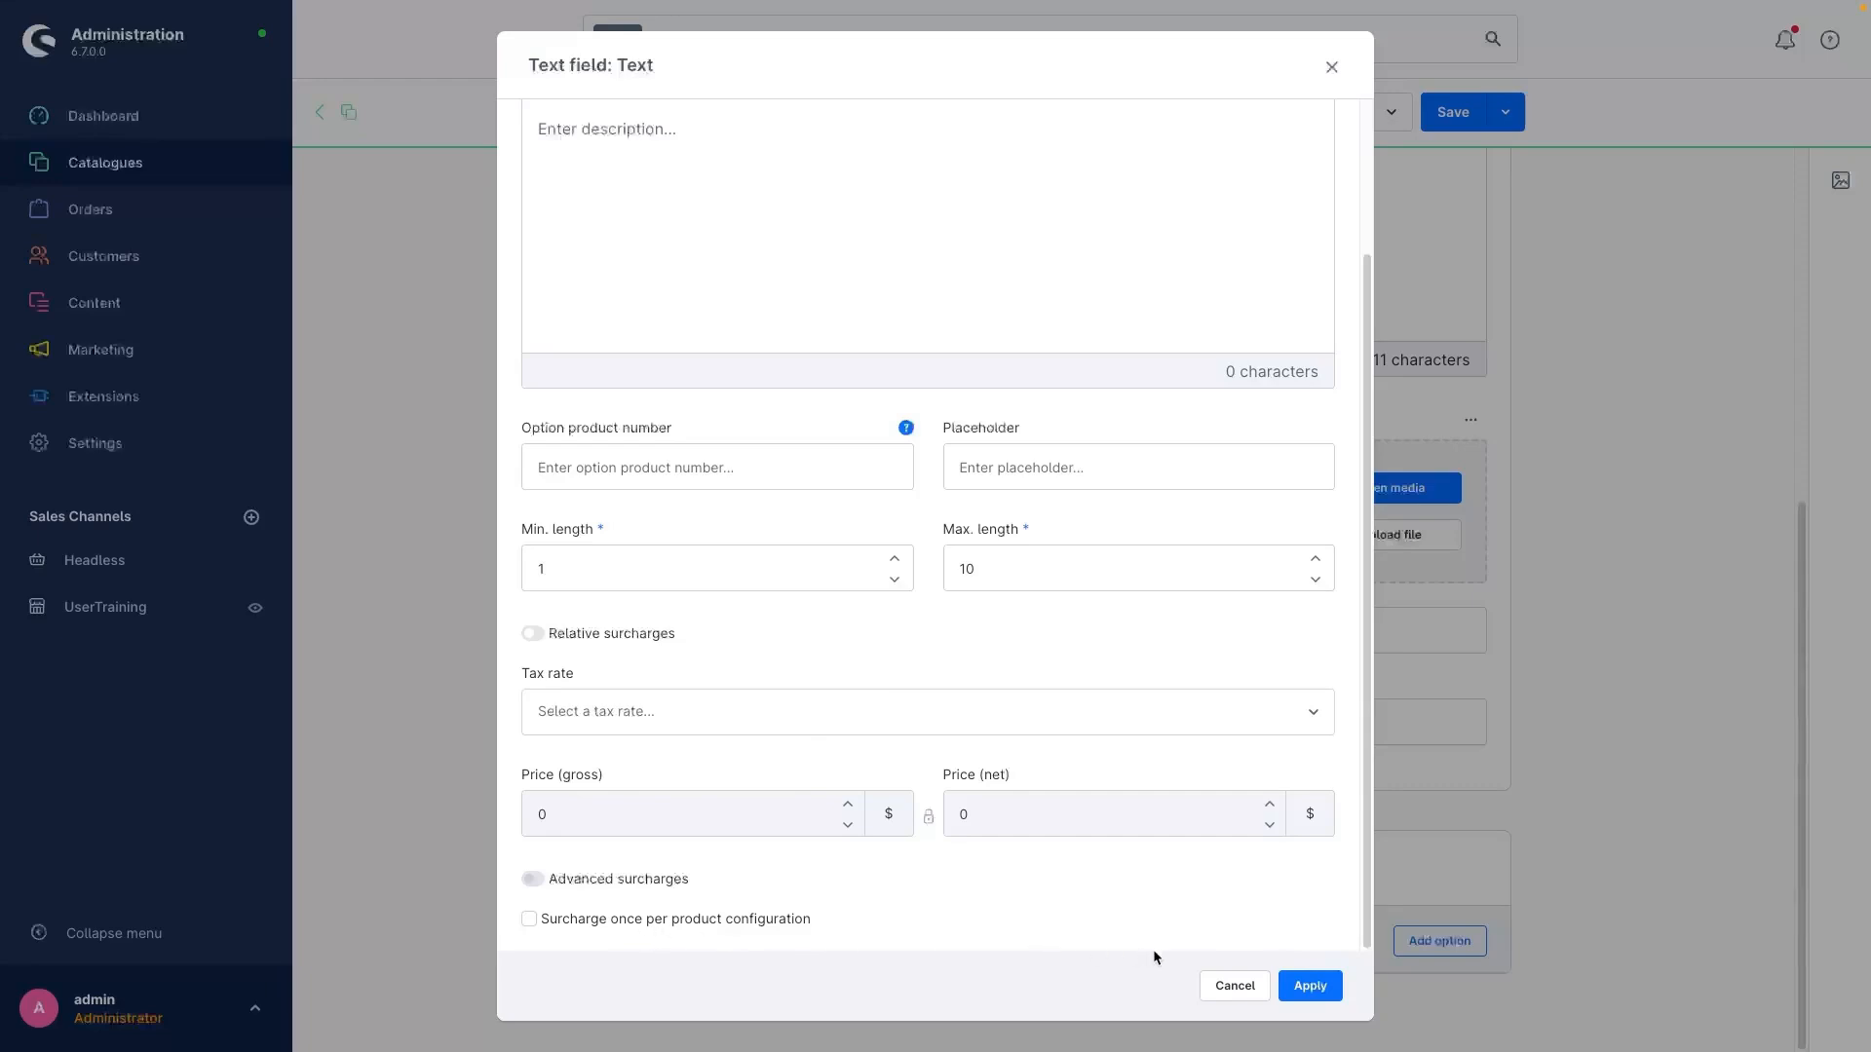
Step: Apply the Text option's settings and add a second option named "Your Logo" of type Image upload
left_click(1301, 987)
scroll(856, 856, "down", 1)
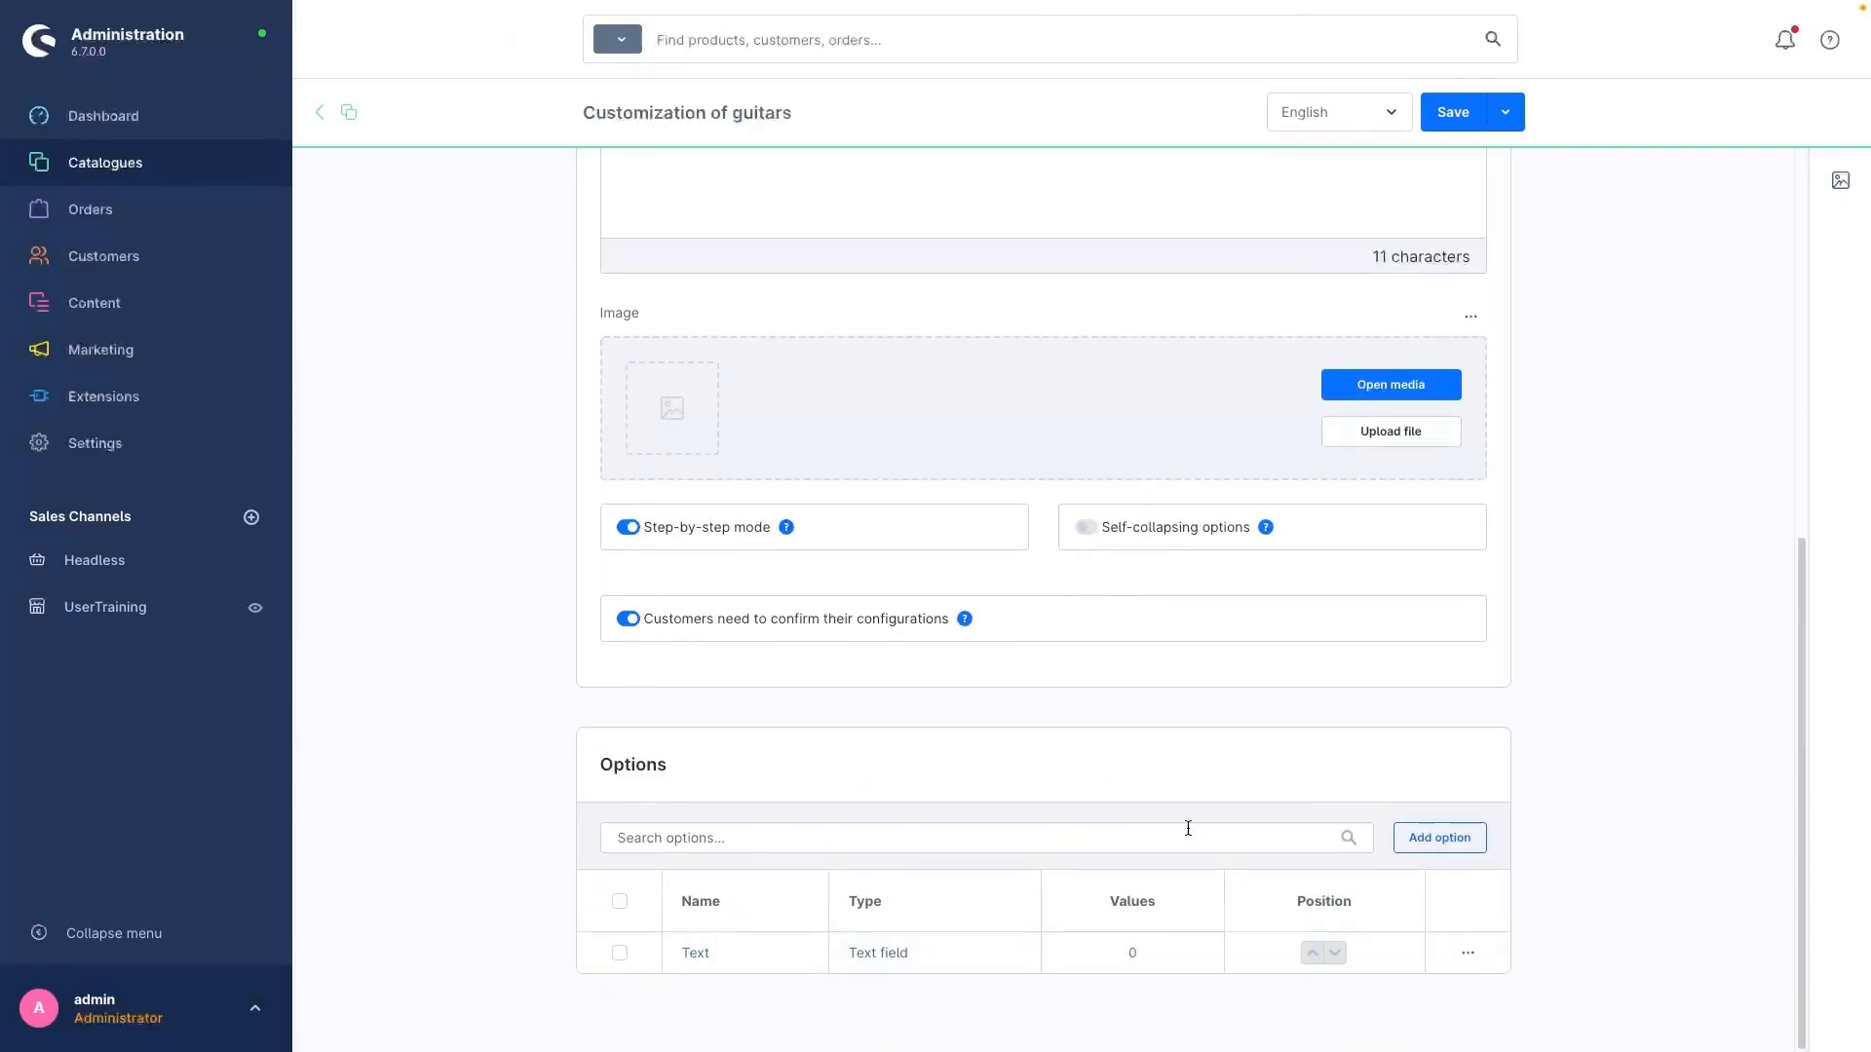
left_click(1418, 839)
left_click(977, 528)
scroll(1035, 703, "down", 2)
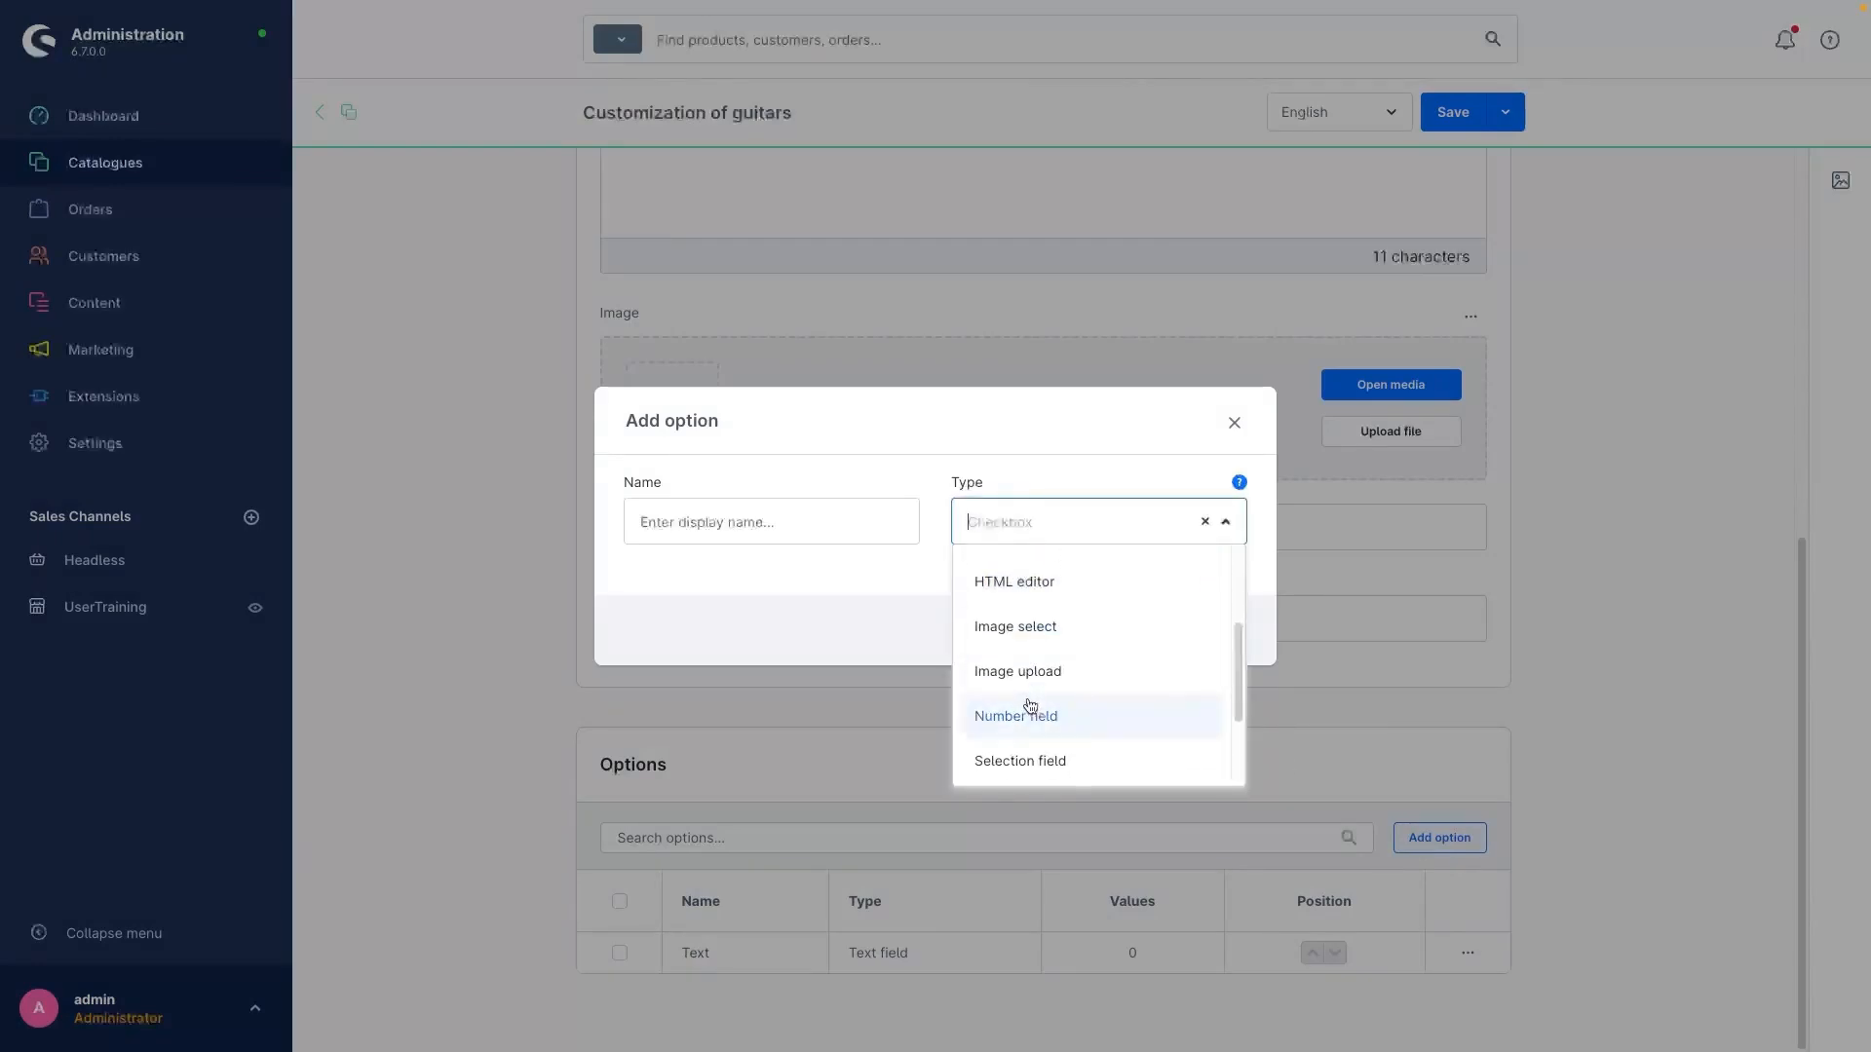
left_click(1022, 670)
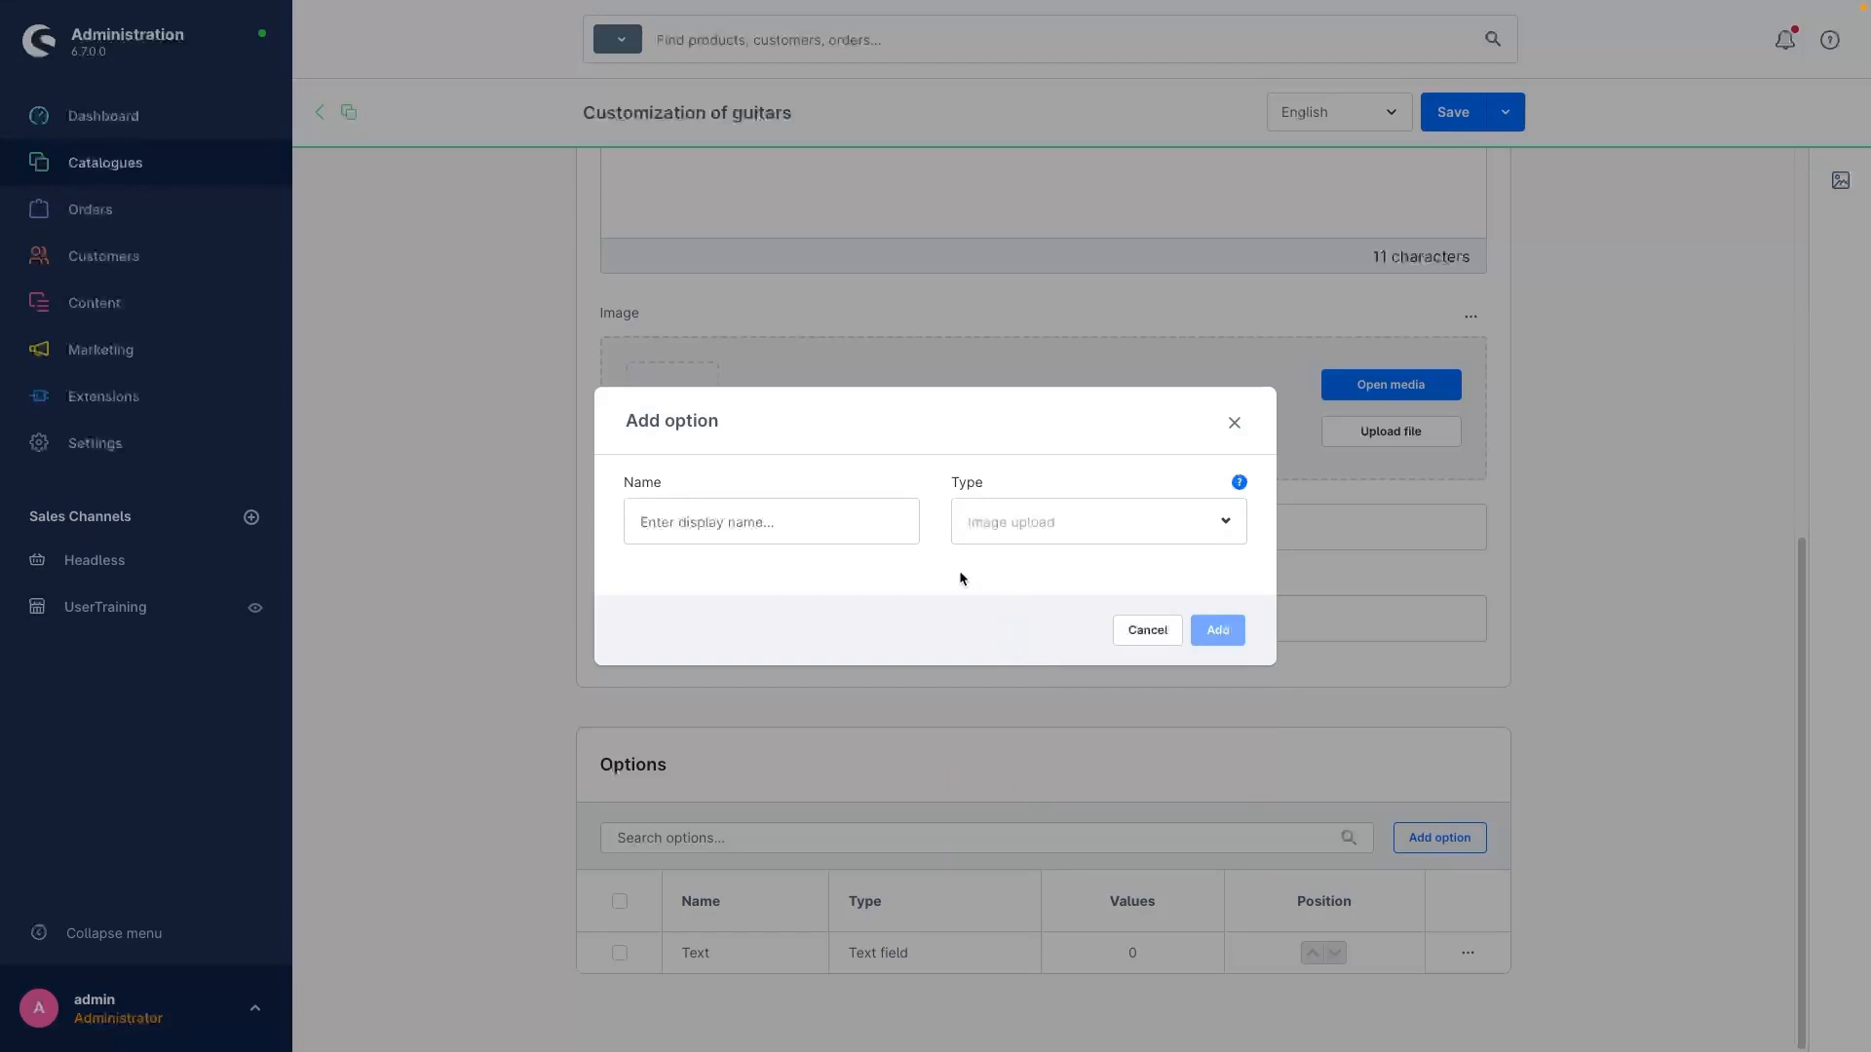
left_click(839, 521)
left_click(765, 561)
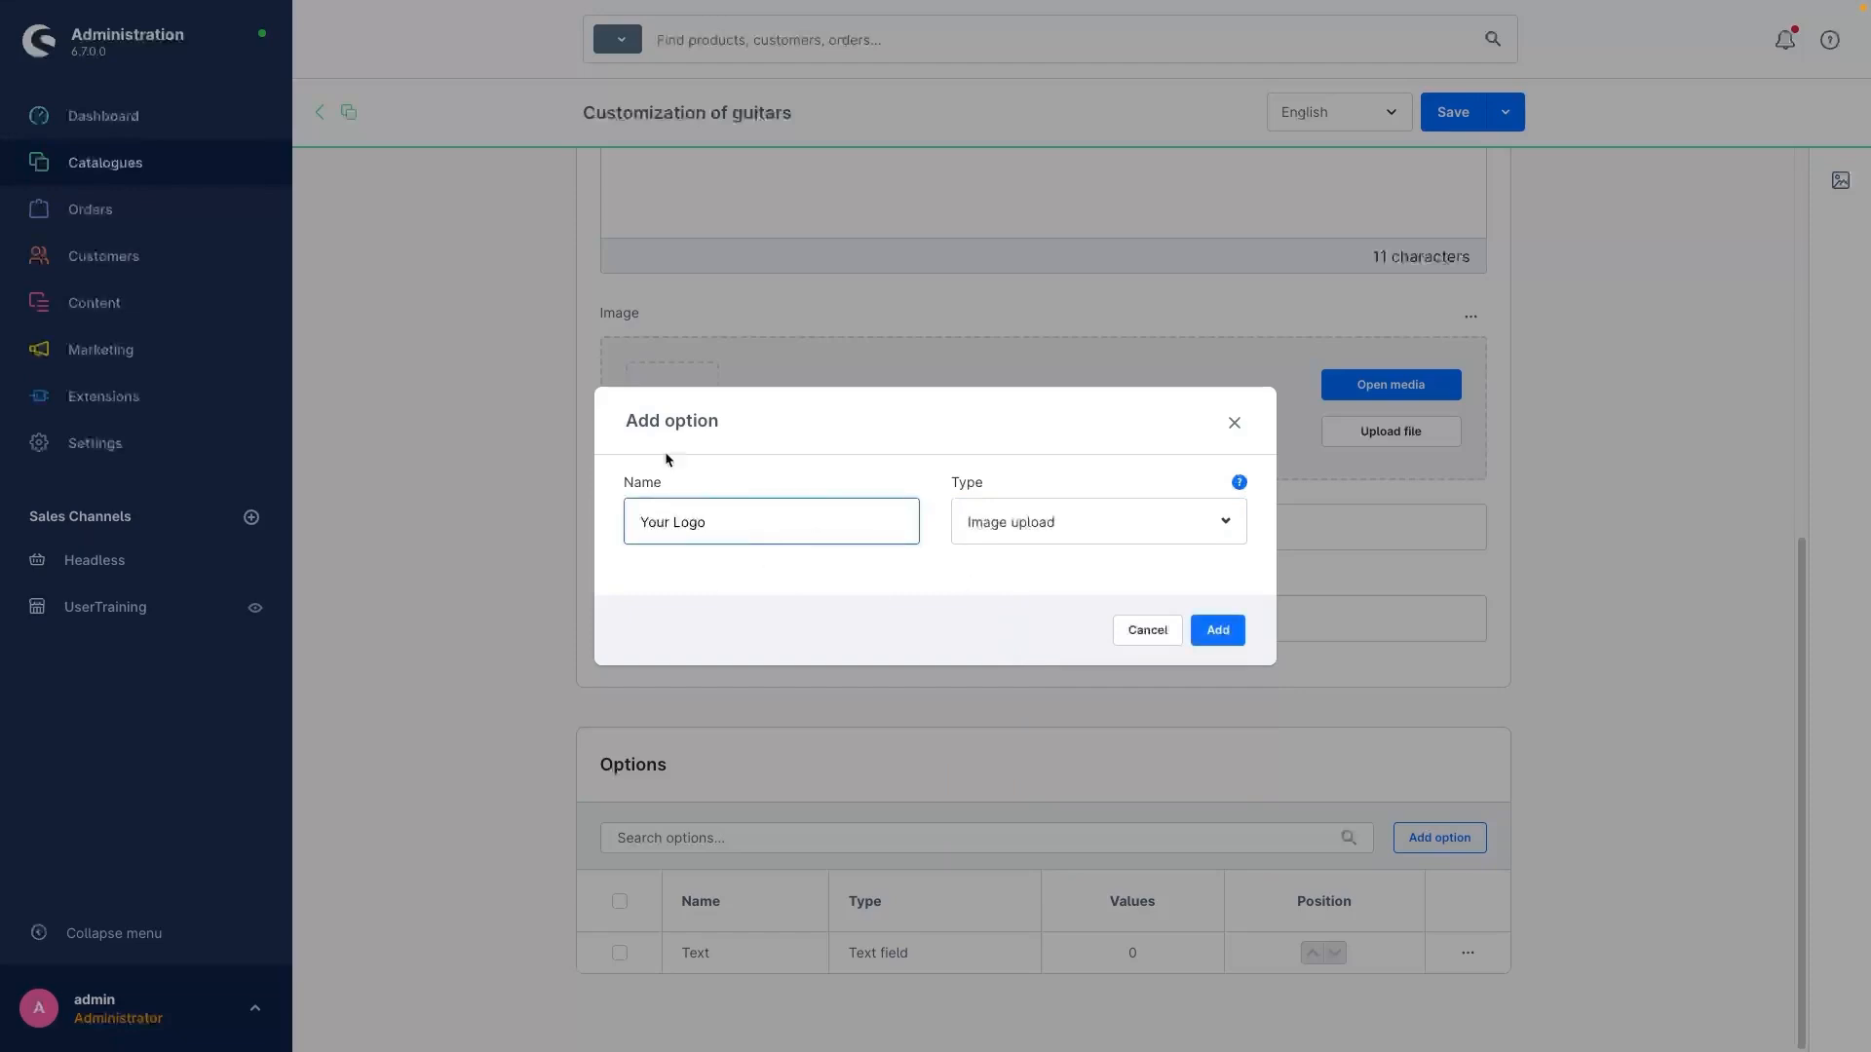
left_click(1218, 633)
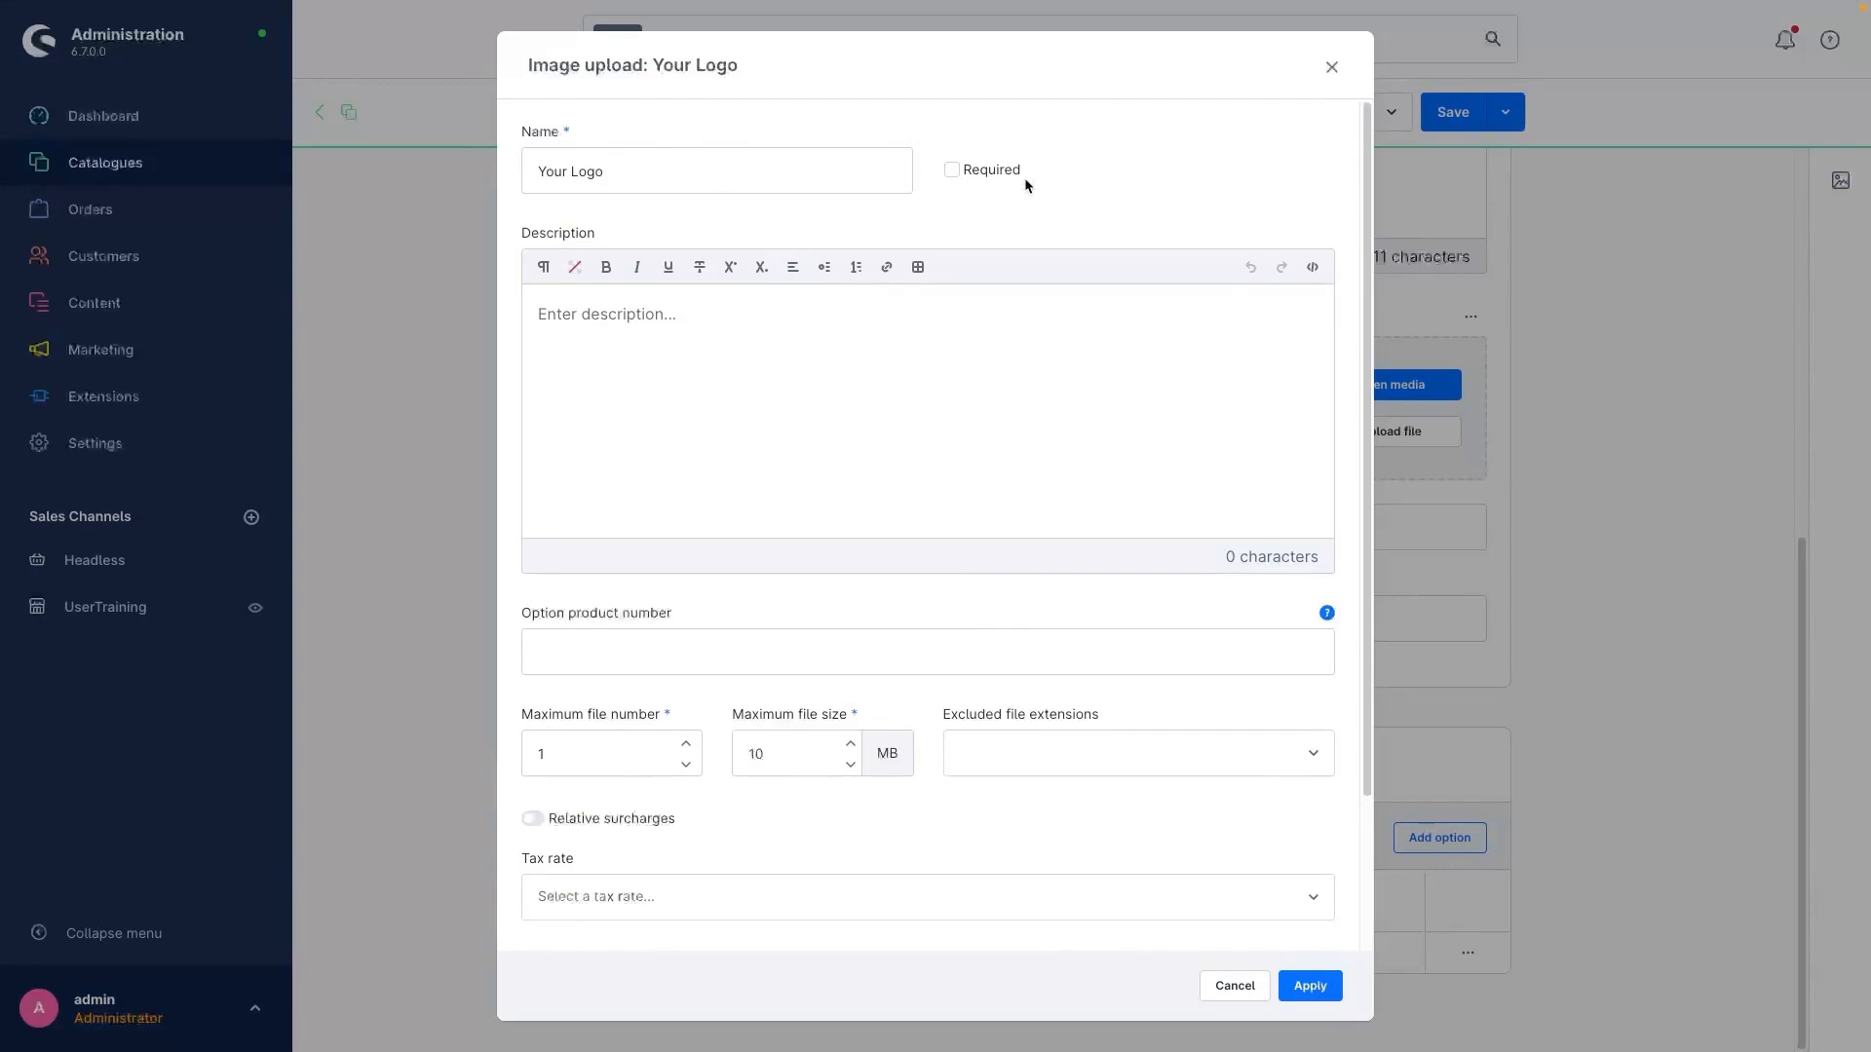
Step: Make the Your Logo option required, set its maximum file size to 20 MB, and apply the settings
left_click(952, 172)
scroll(697, 488, "down", 2)
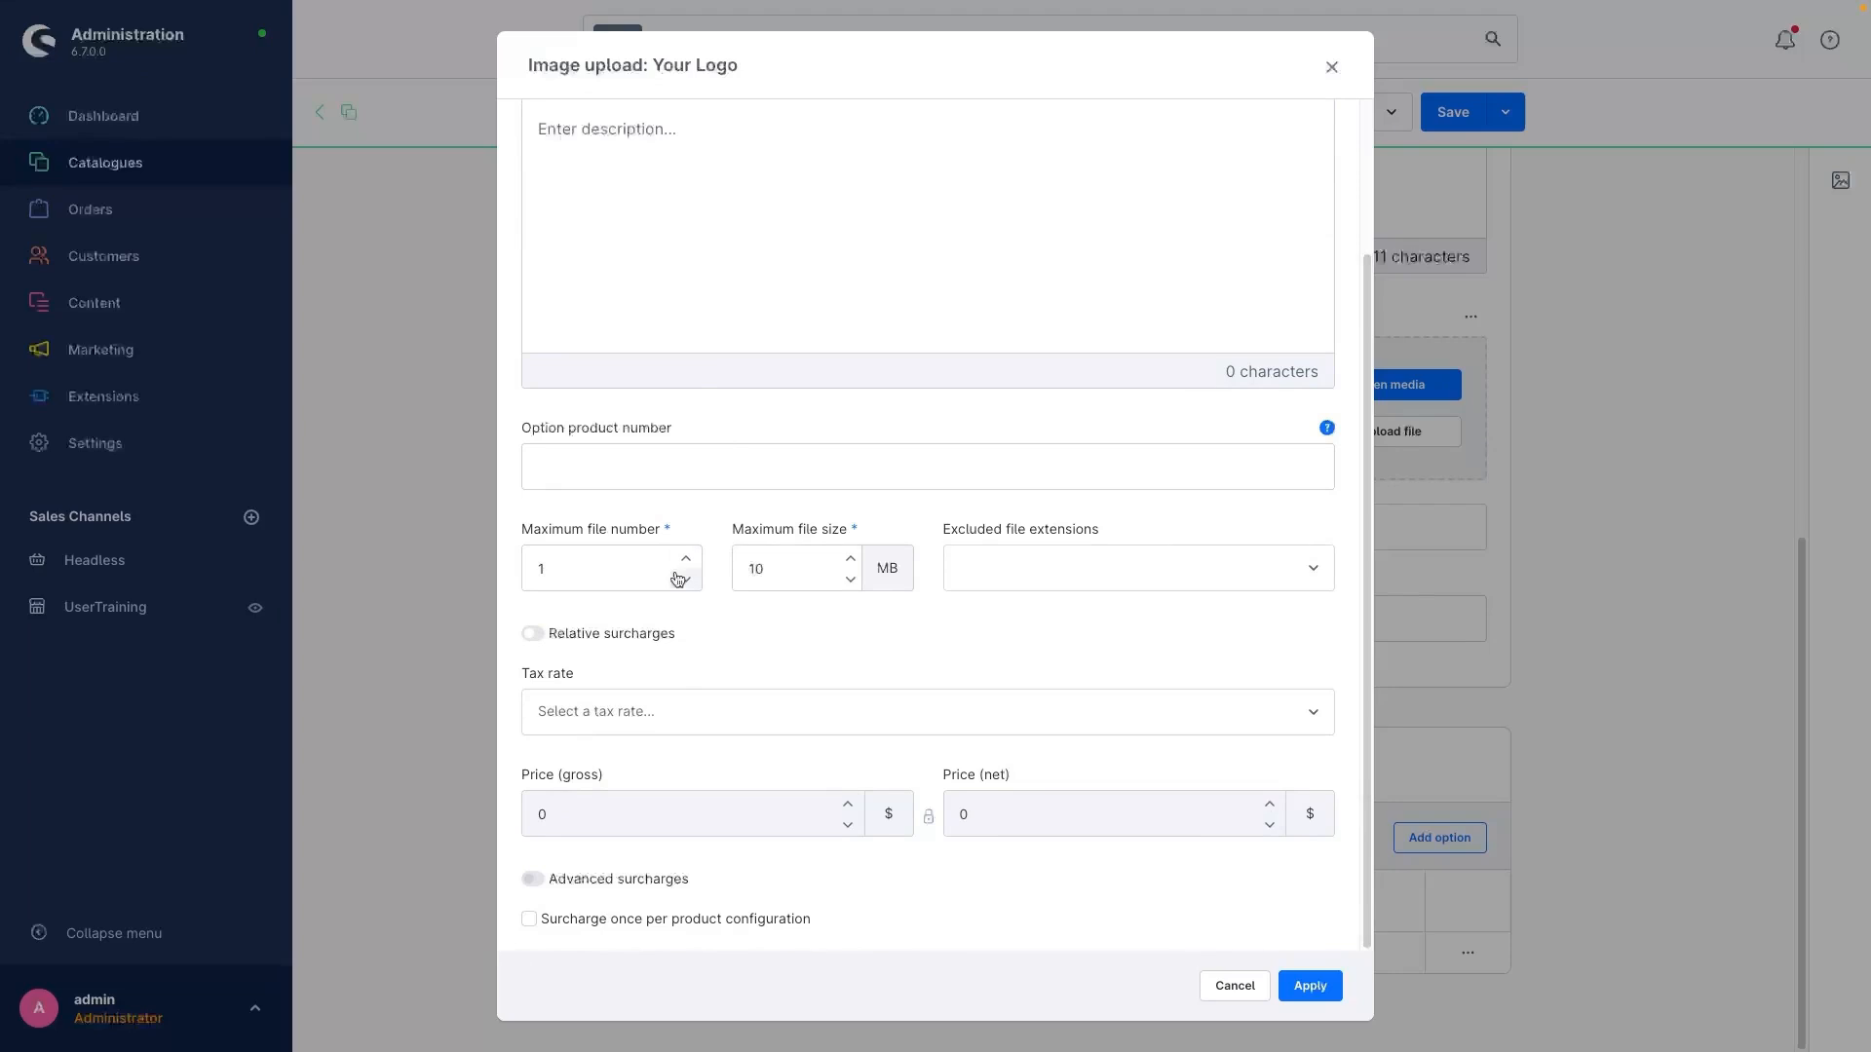
double_click(762, 567)
type("200")
left_click(900, 621)
scroll(1284, 943, "up", 1)
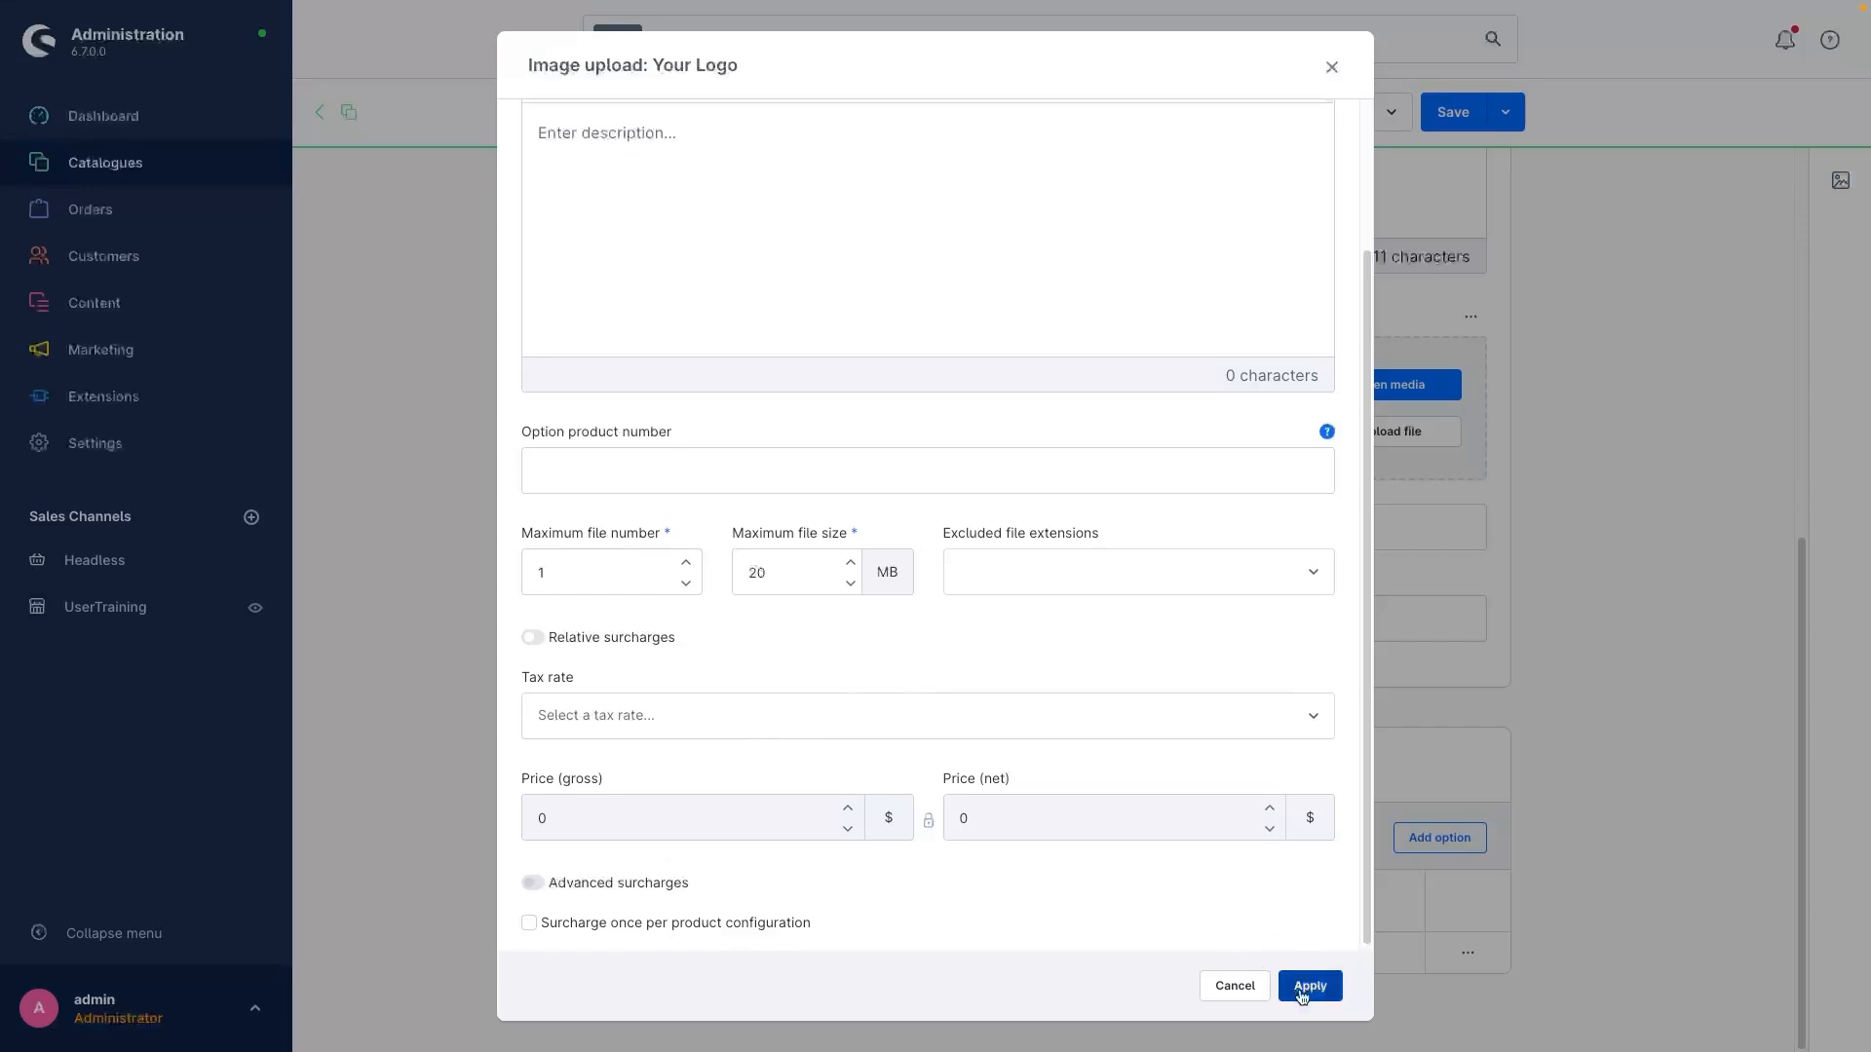
left_click(1300, 985)
Step: Try placing the Your Logo option ahead of Text in the options list, and restore the original order
scroll(1210, 913, "down", 1)
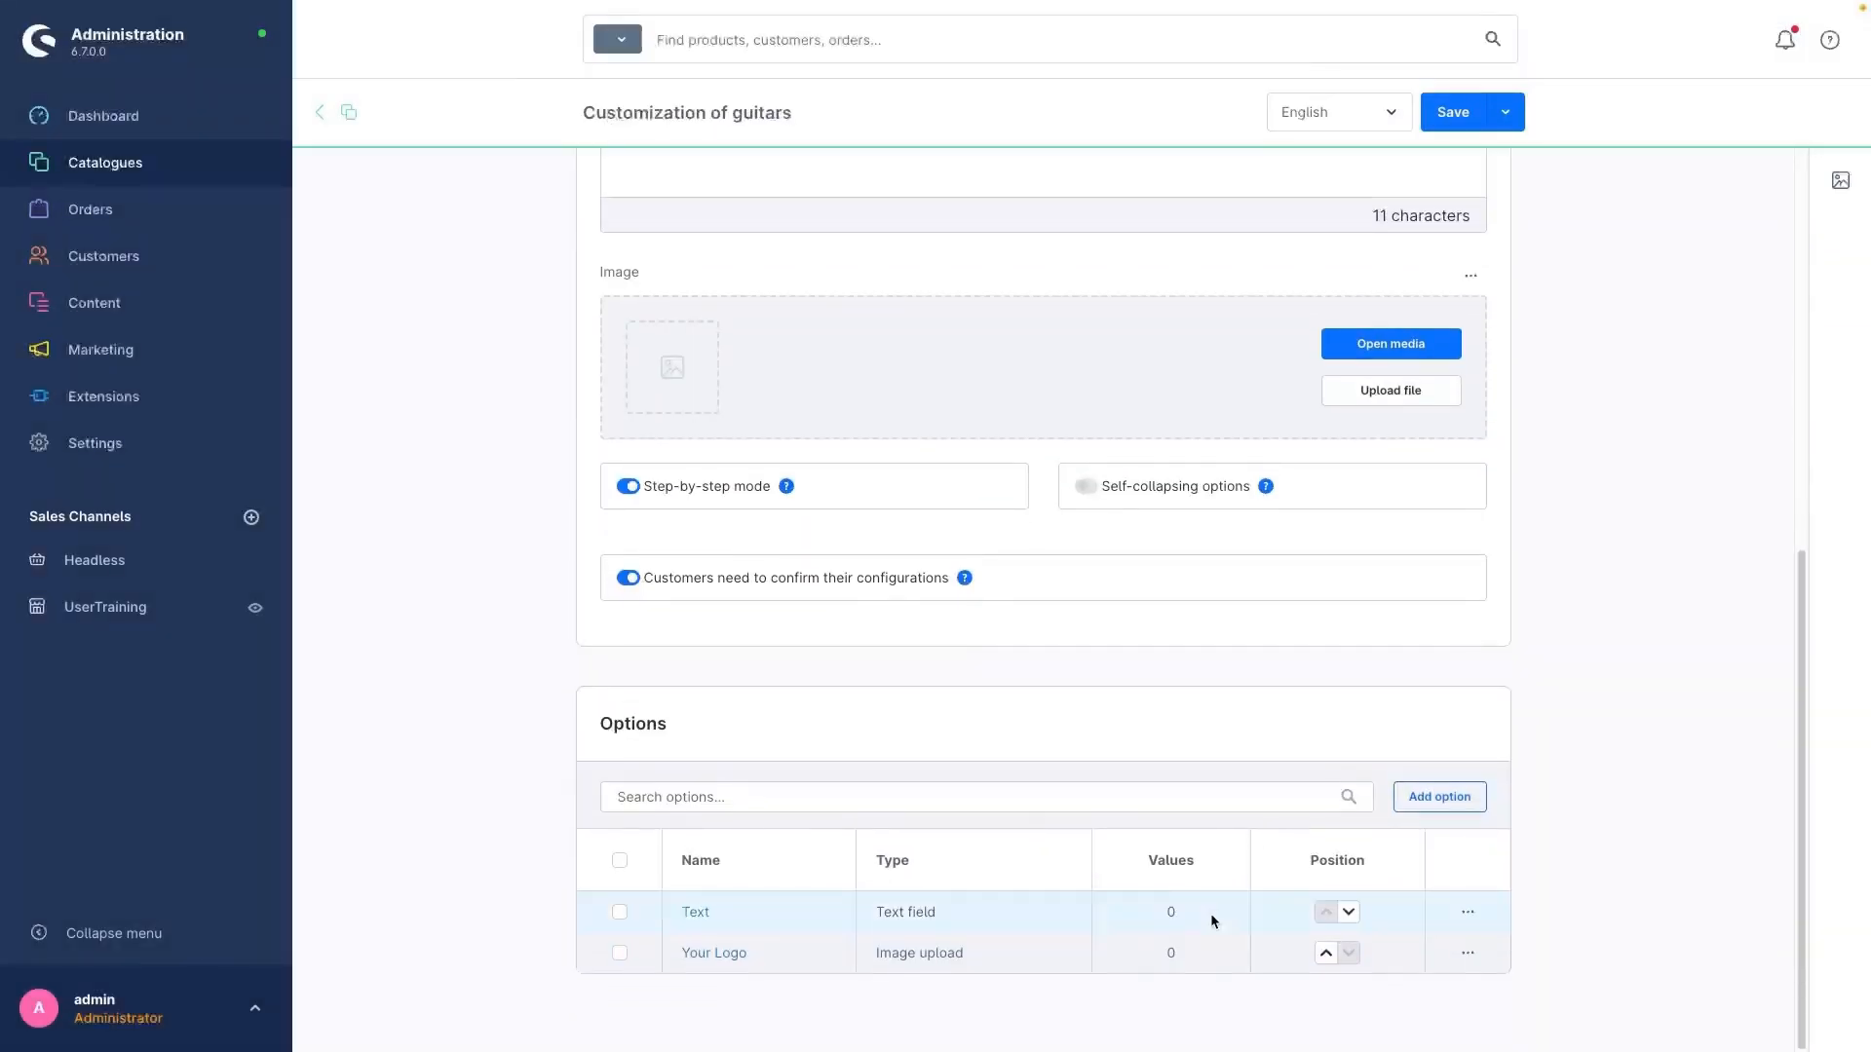
scroll(1210, 914, "up", 8)
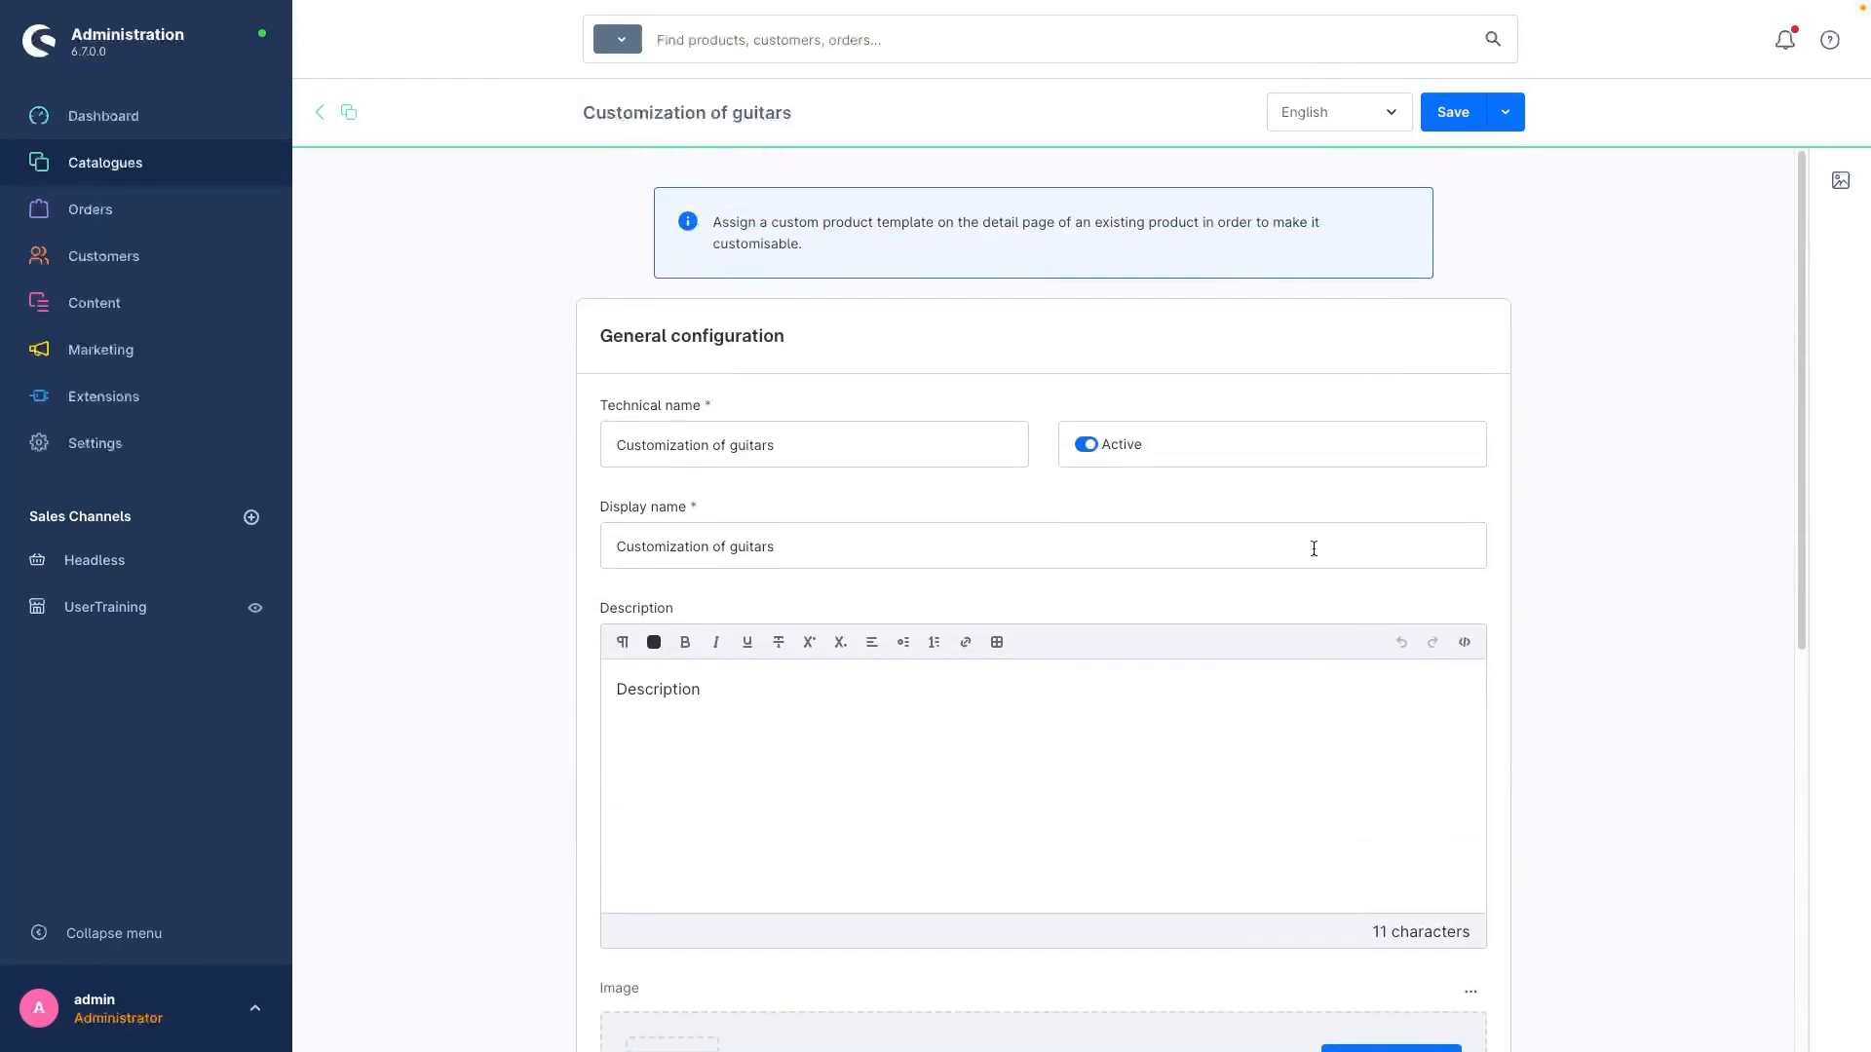
scroll(1436, 468, "down", 7)
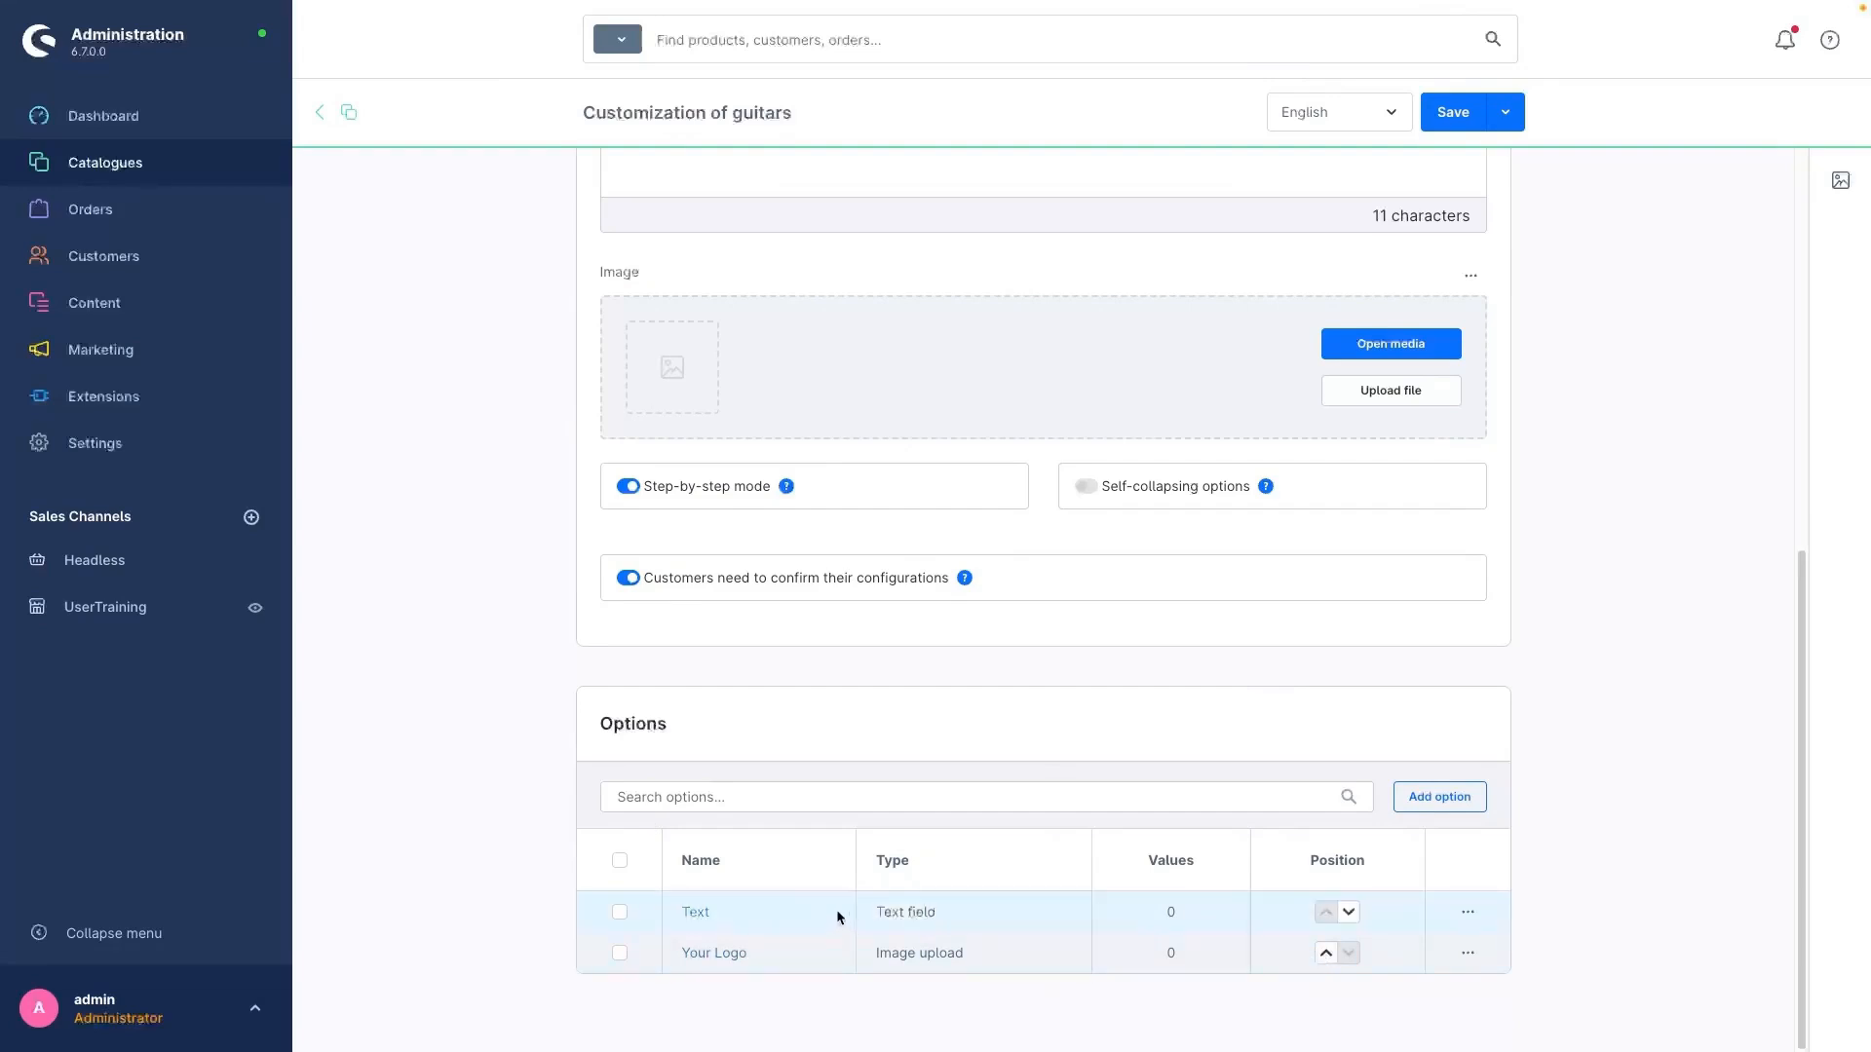
left_click(1325, 954)
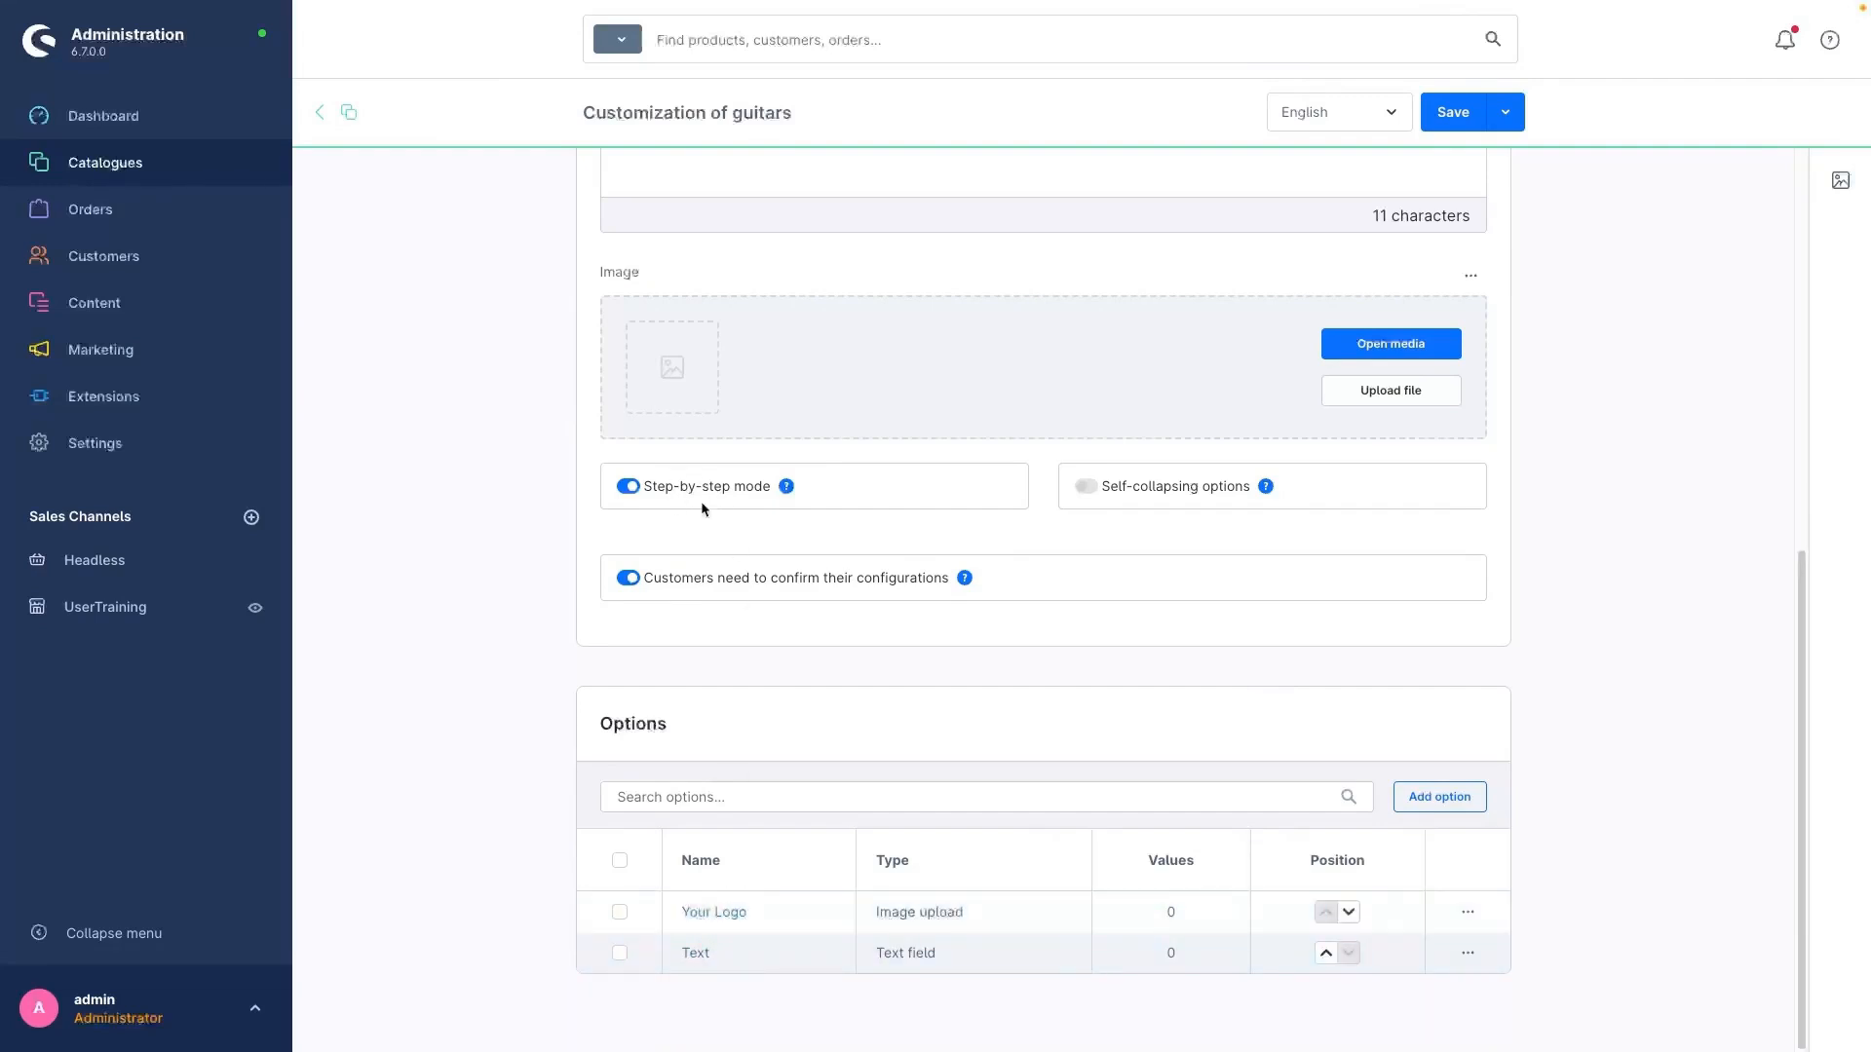
left_click(1349, 914)
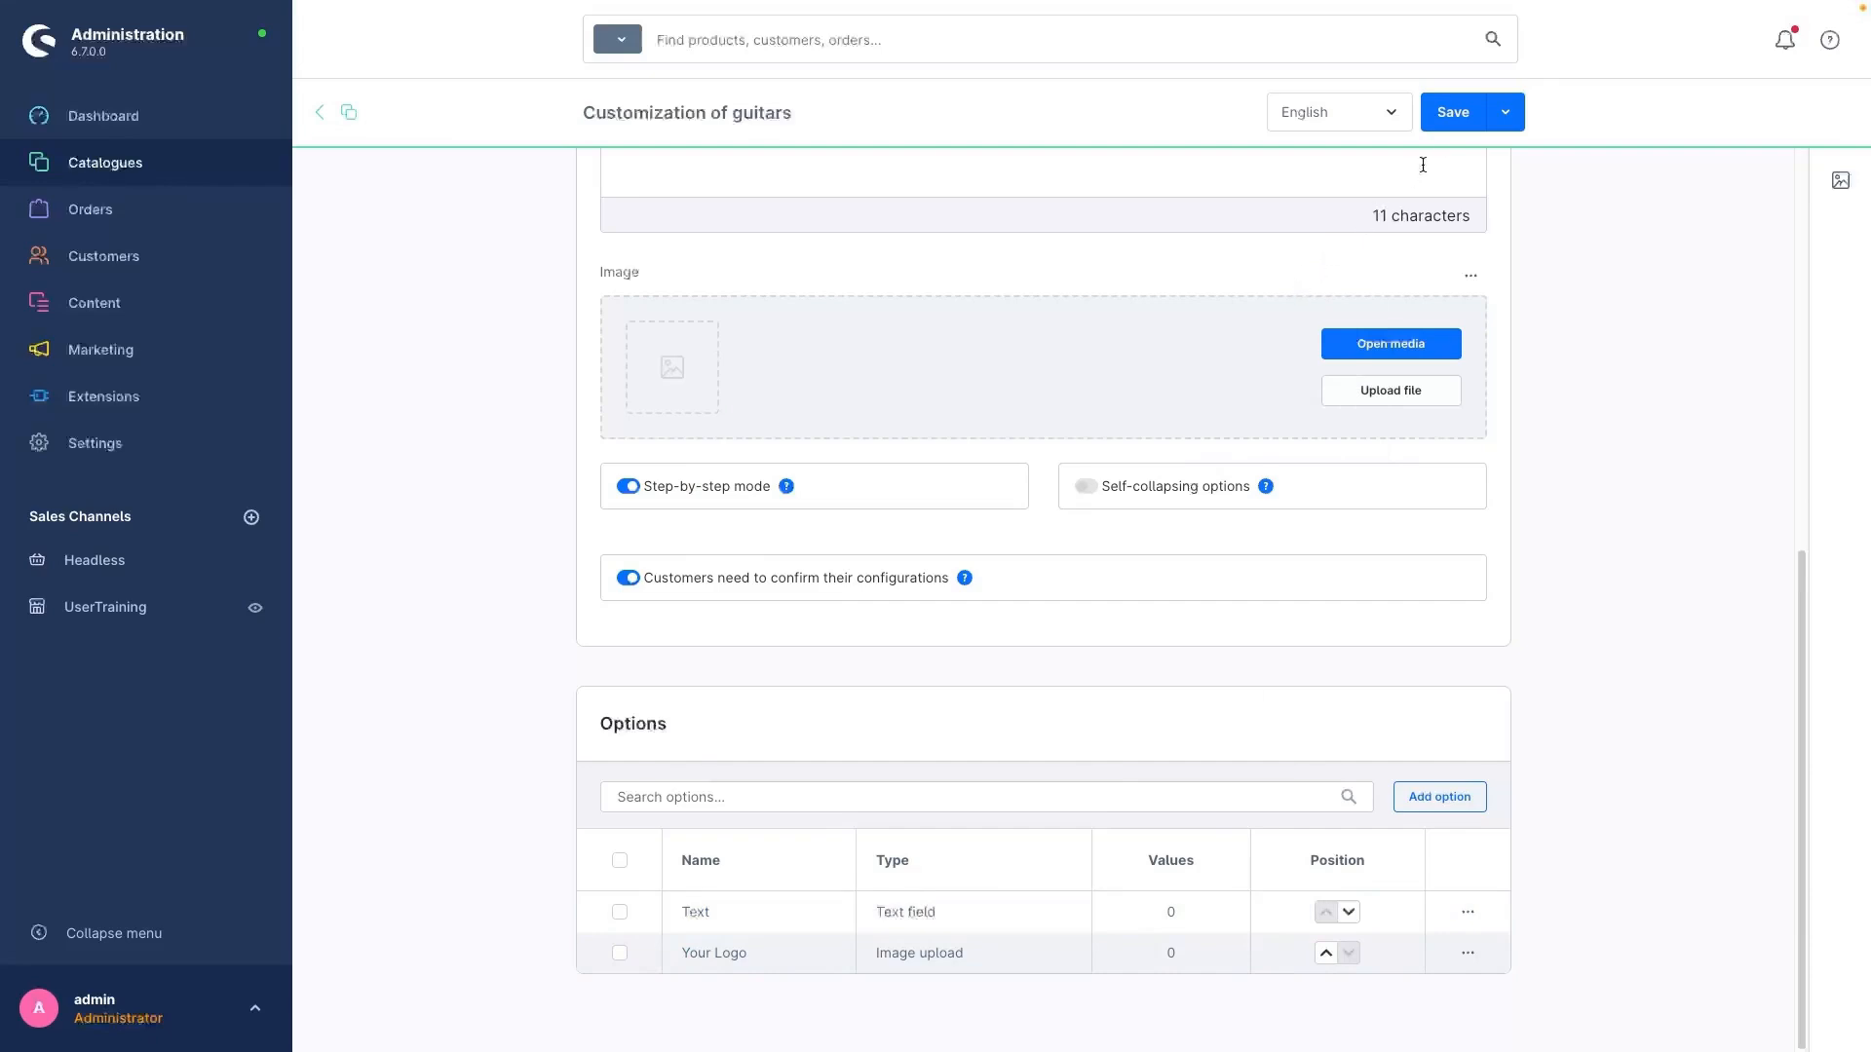
Step: Save the guitar customization template and open the specifications of the American Ultra Stratocaster product
left_click(1442, 115)
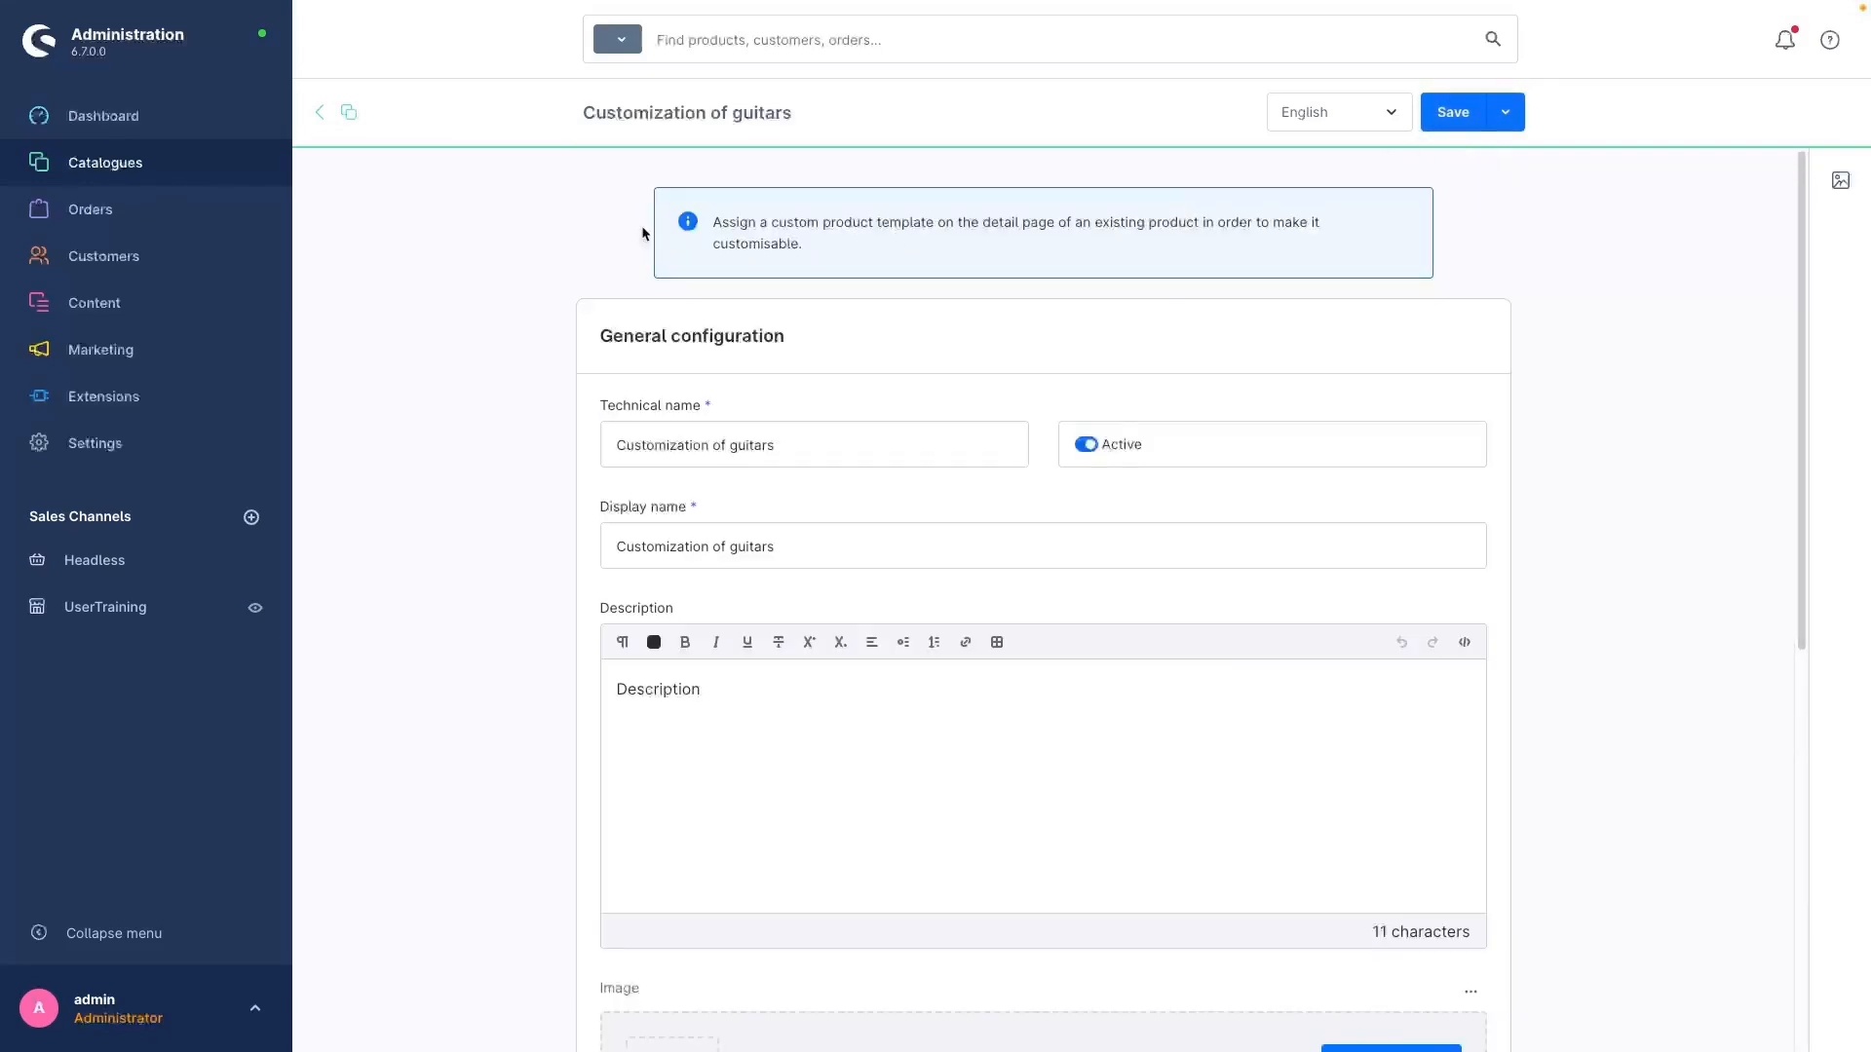
mouse_move(175, 177)
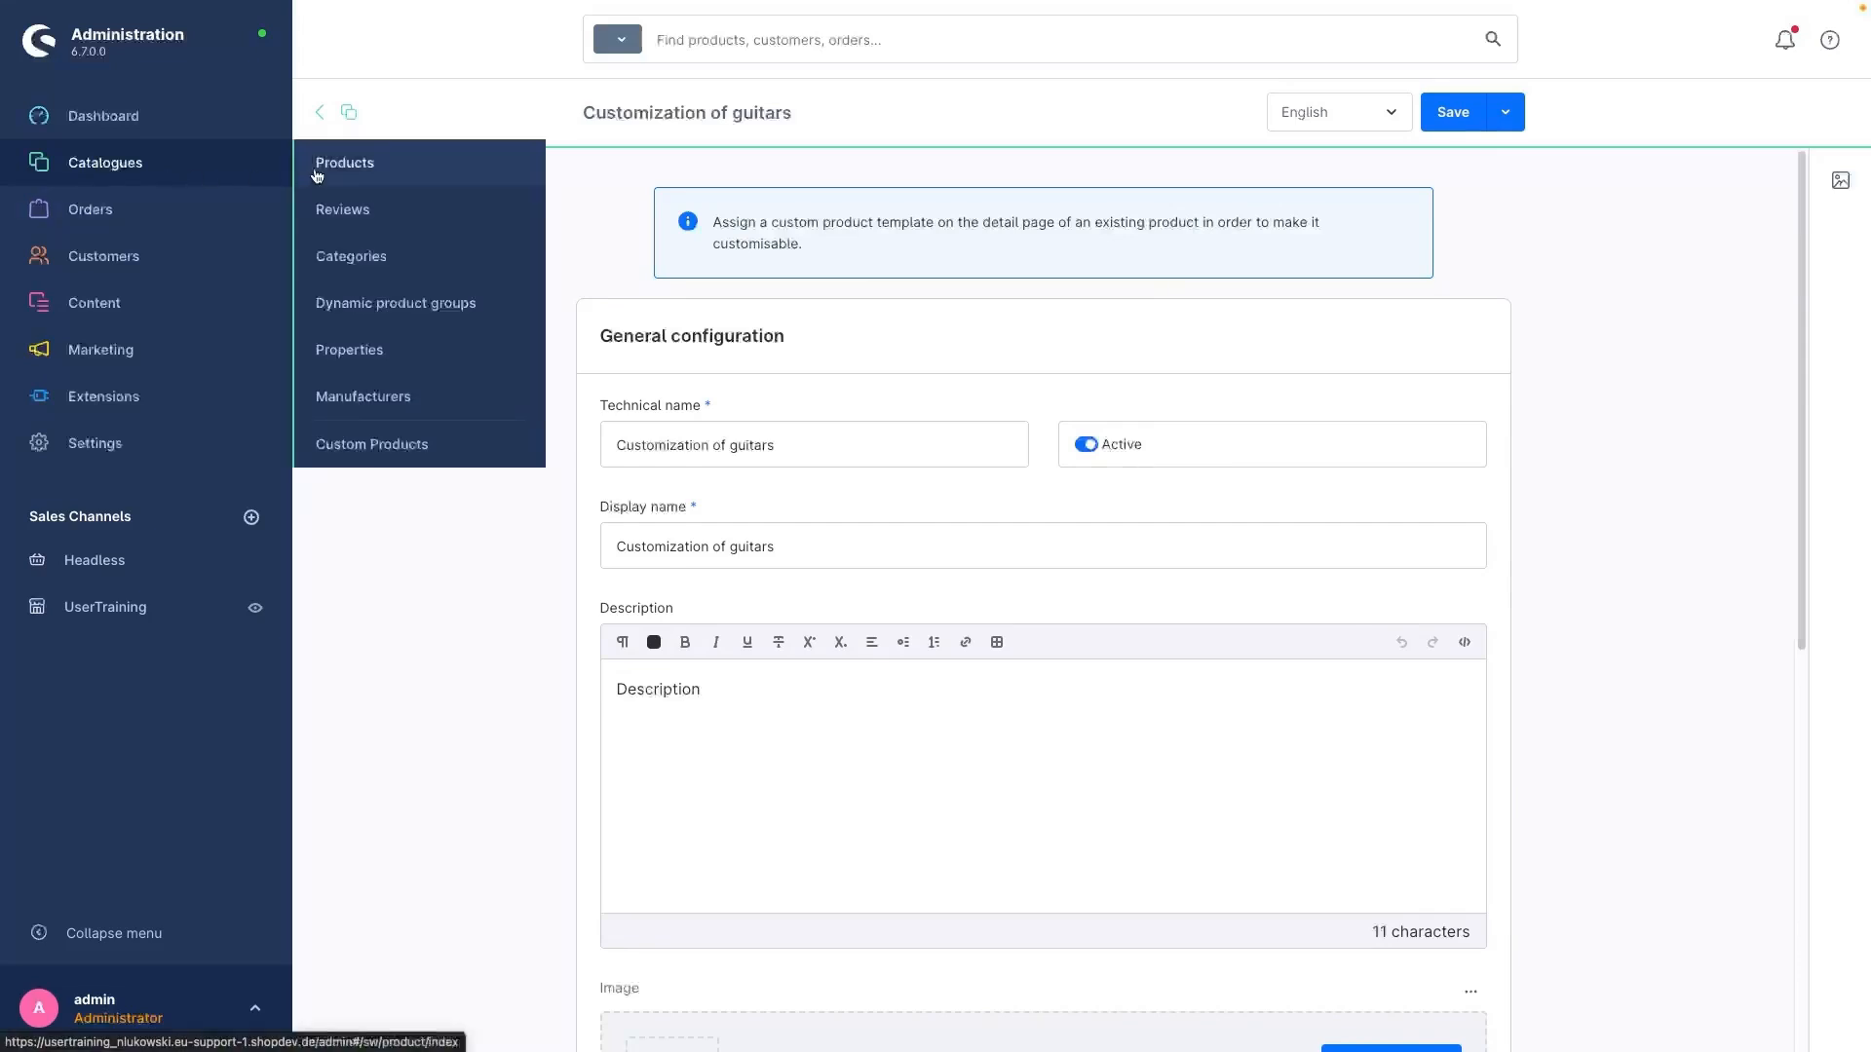
left_click(344, 163)
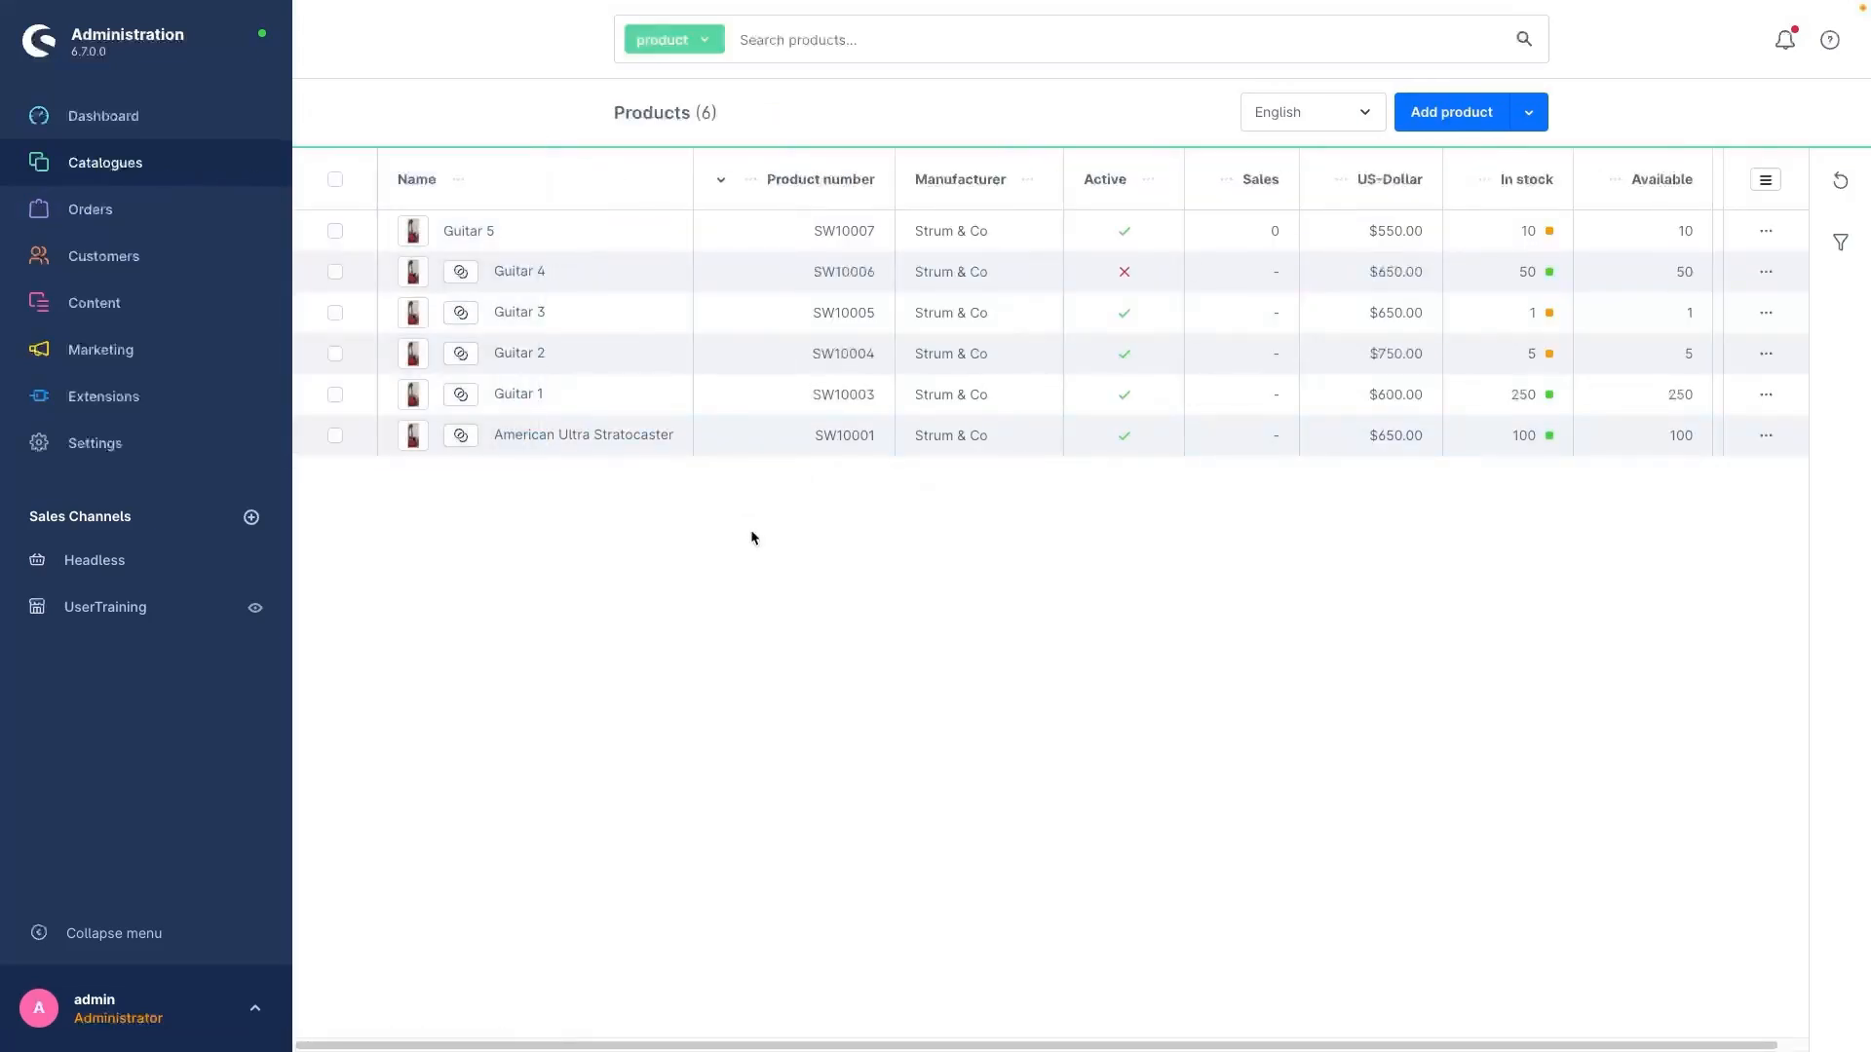
left_click(544, 438)
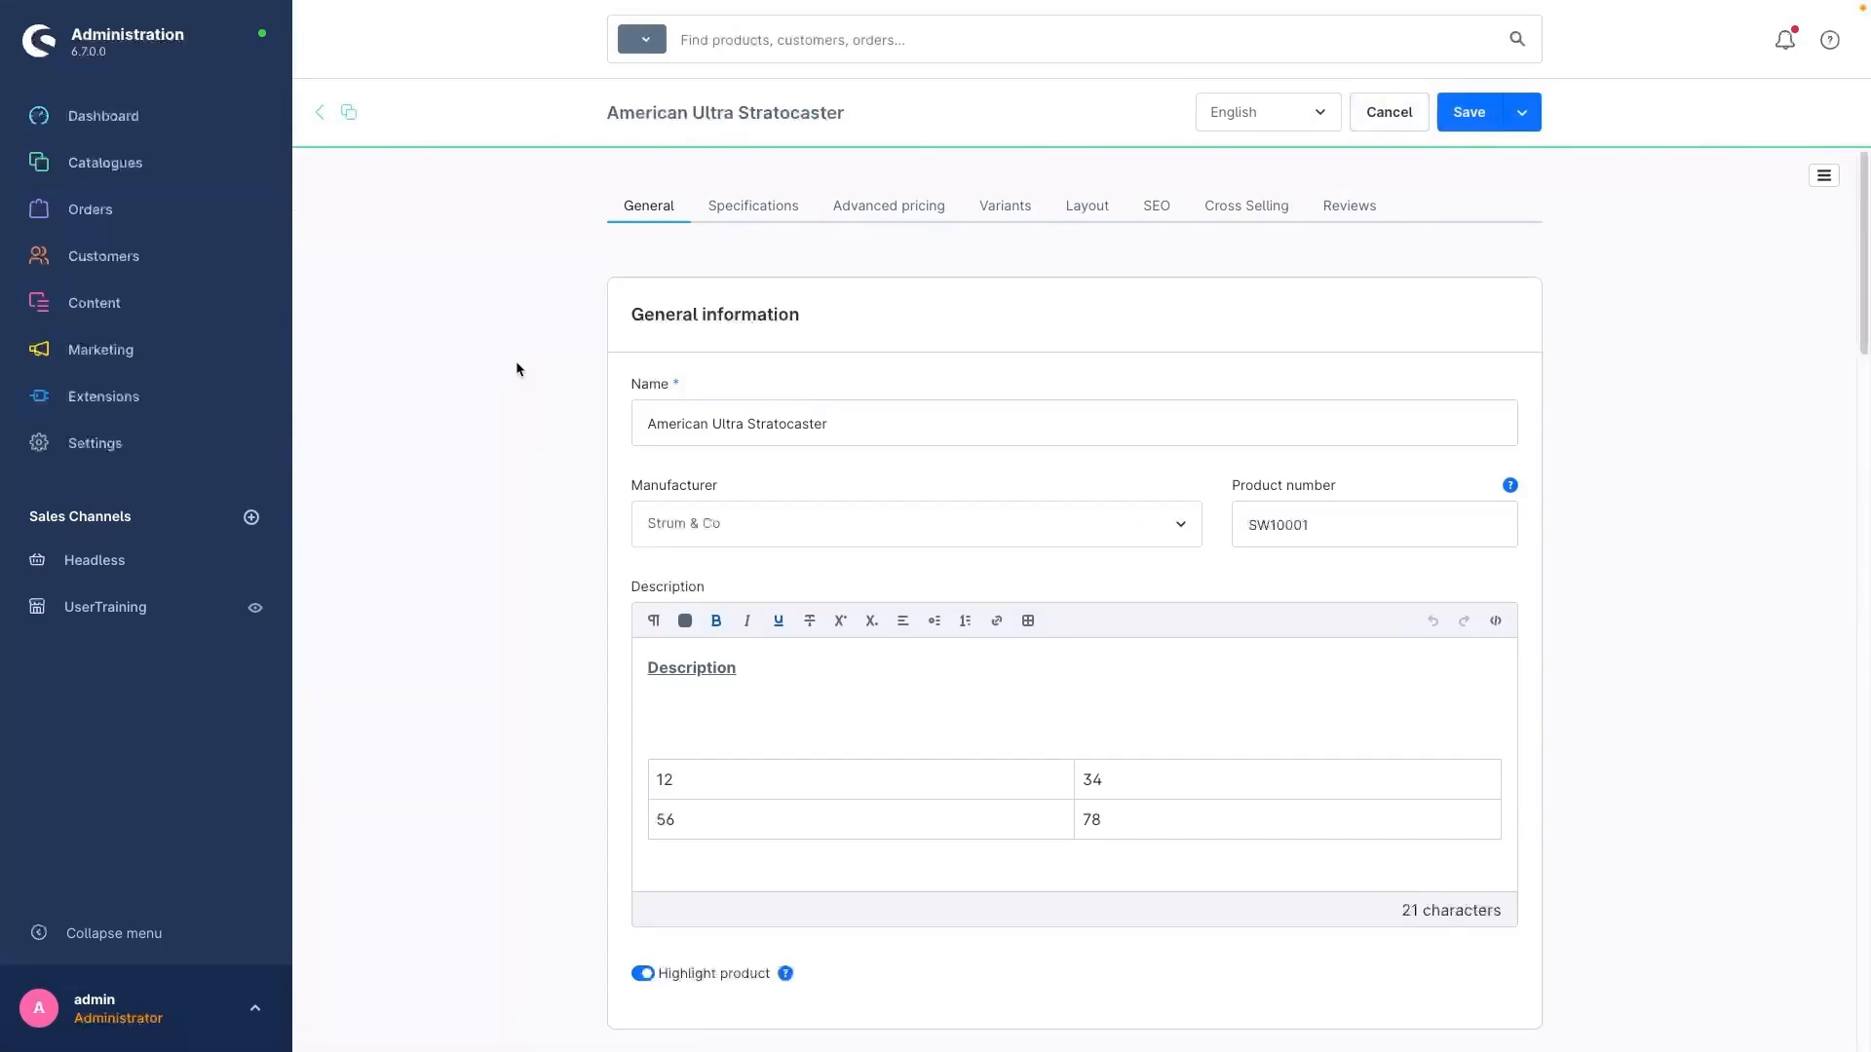
left_click(776, 212)
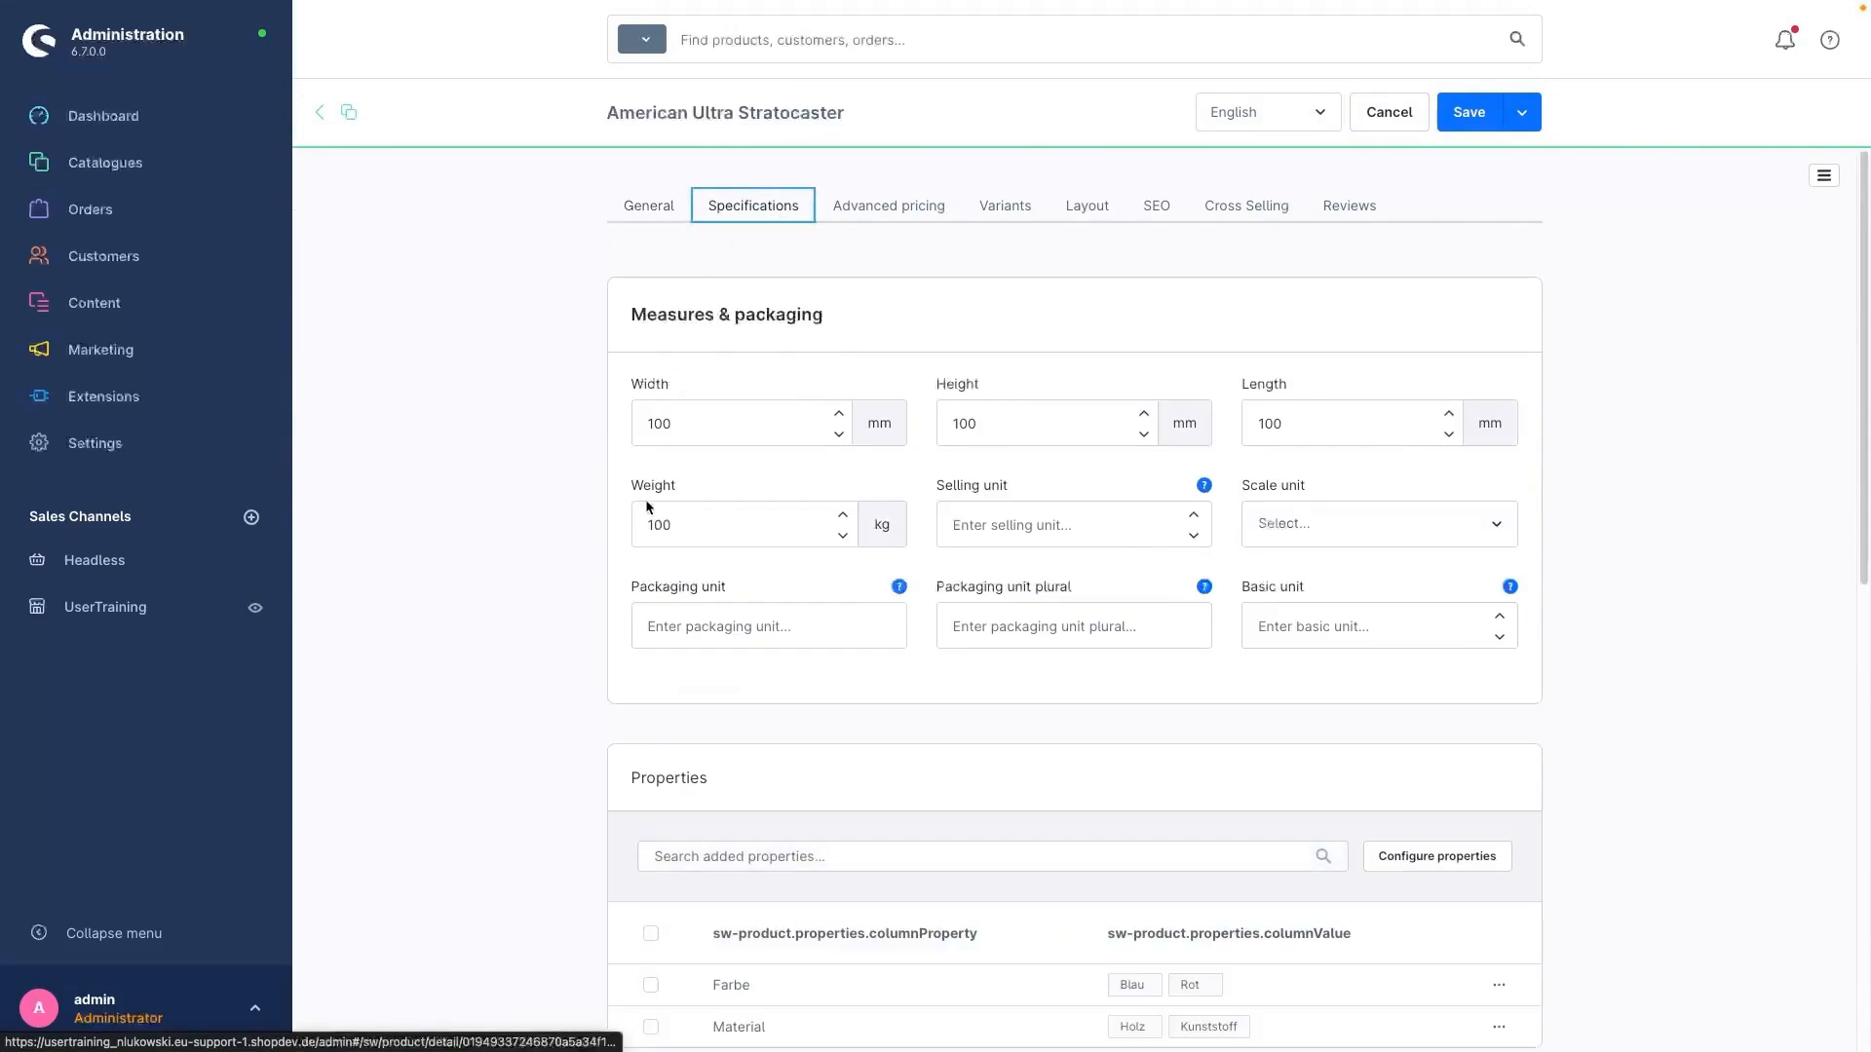
Step: Assign the Custom Products template "Customization of guitars" to the product and save it
scroll(644, 508, "down", 10)
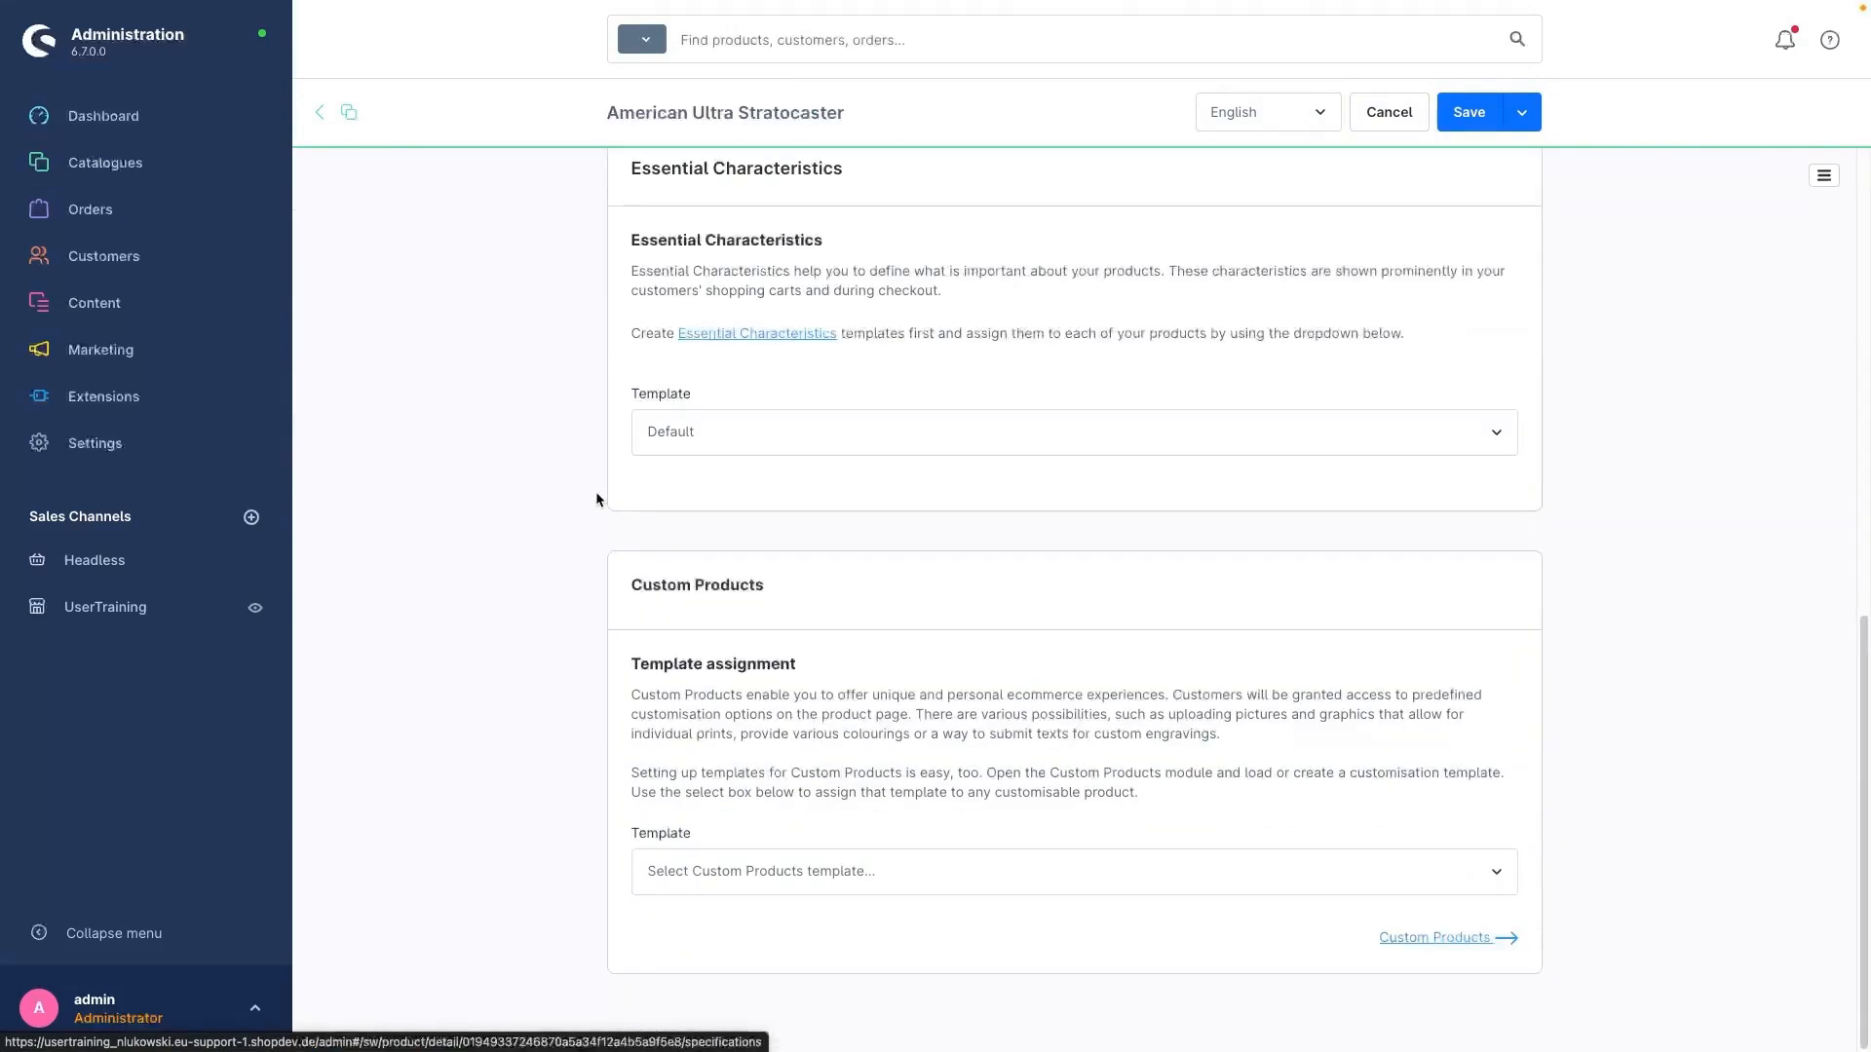
left_click(729, 864)
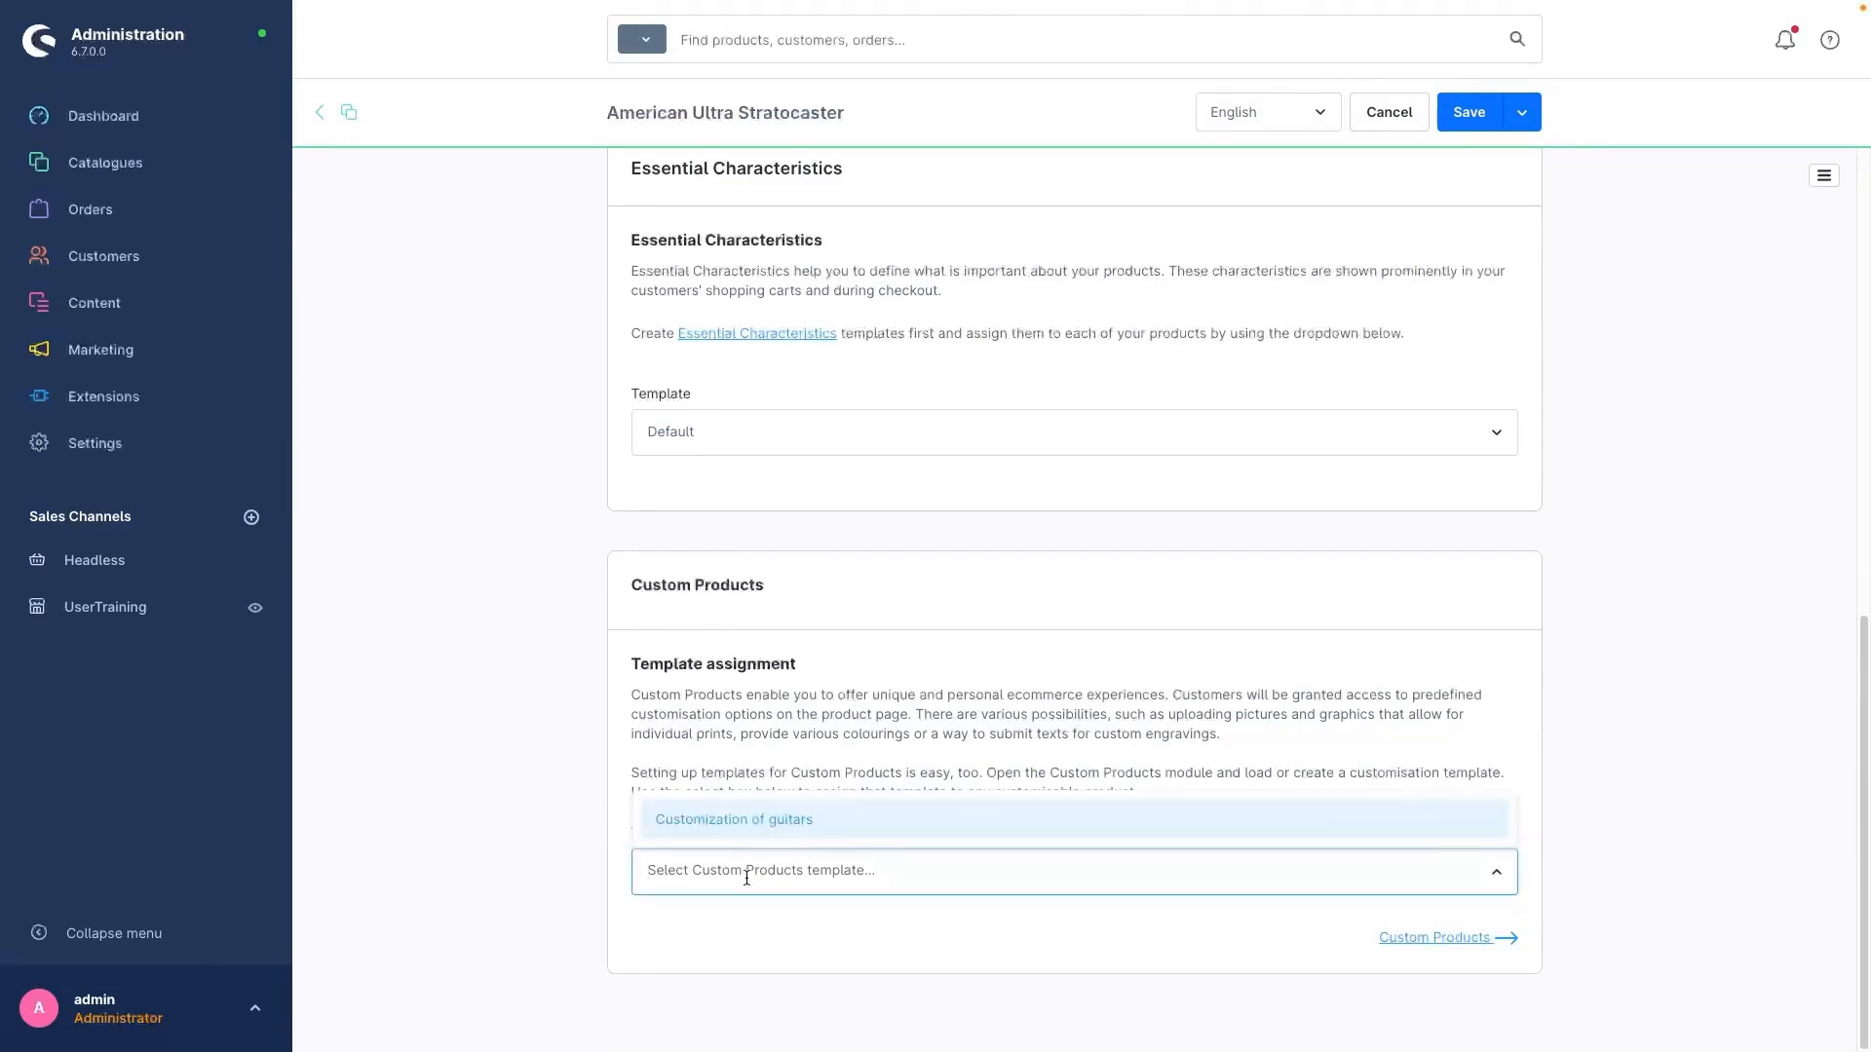
left_click(682, 821)
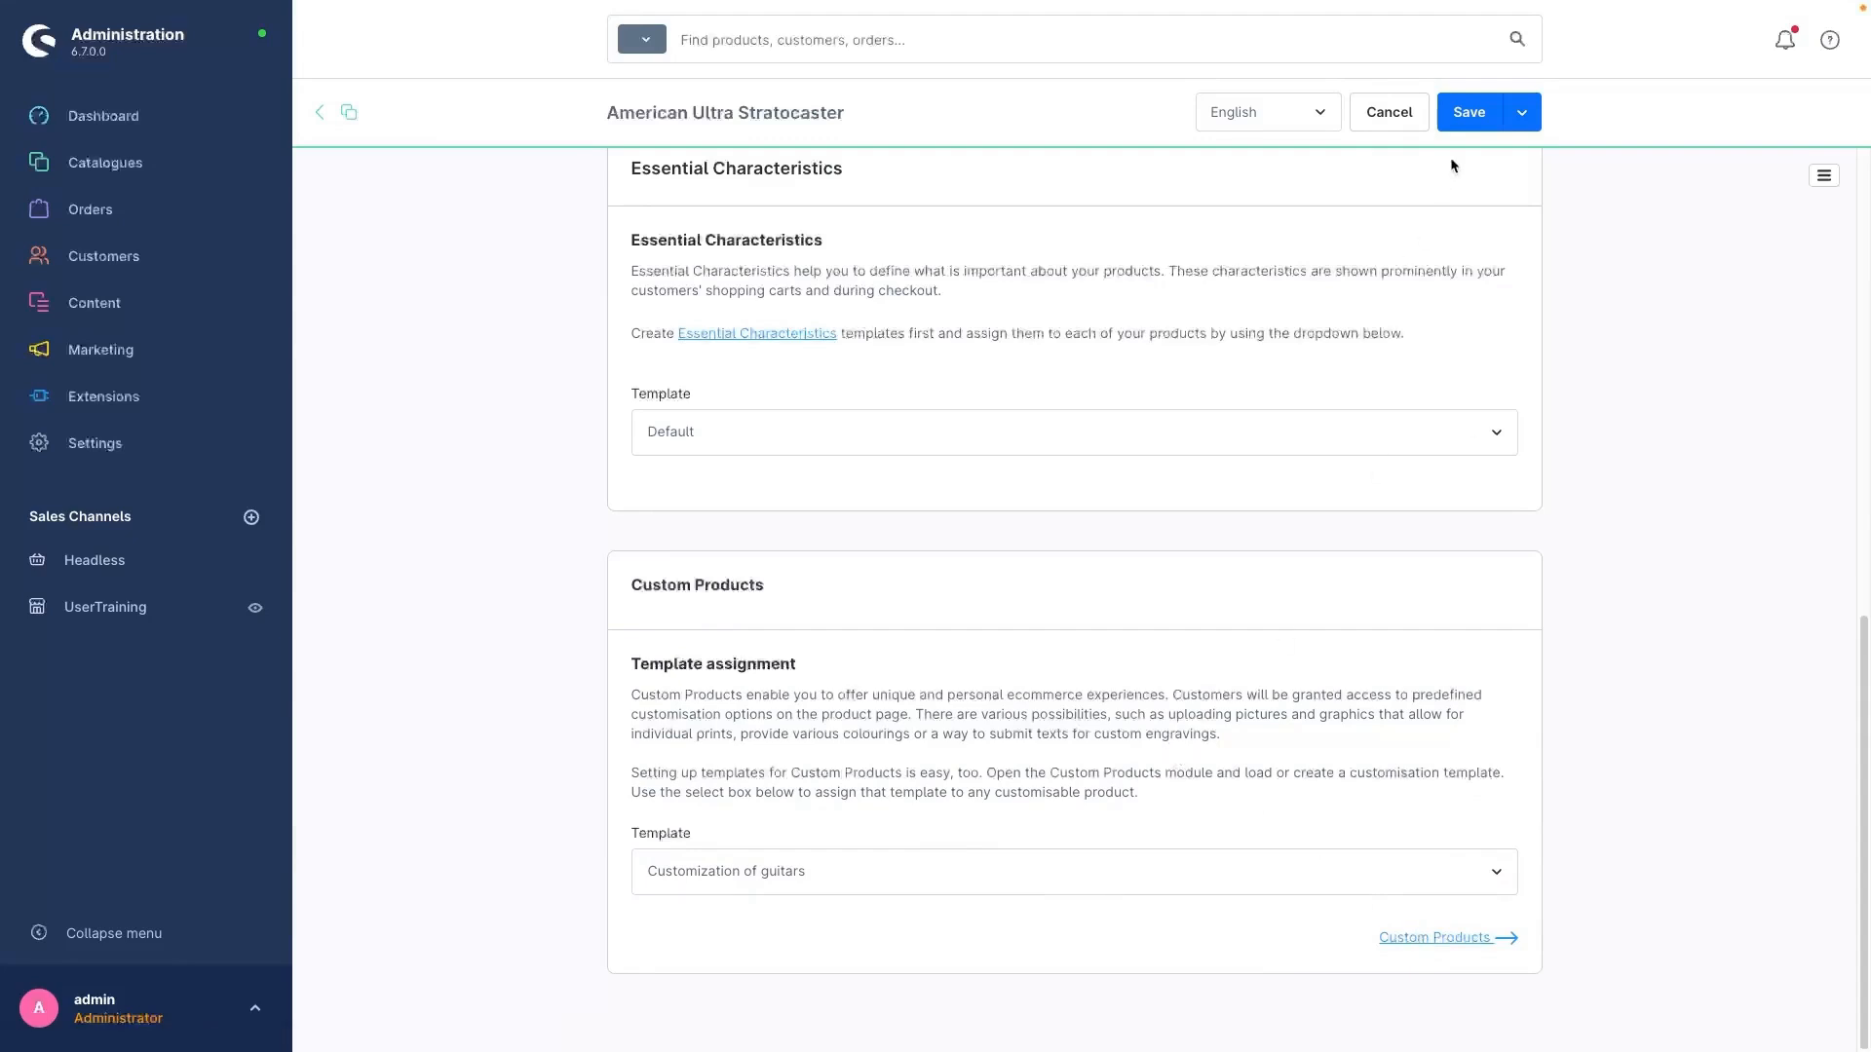
left_click(1461, 113)
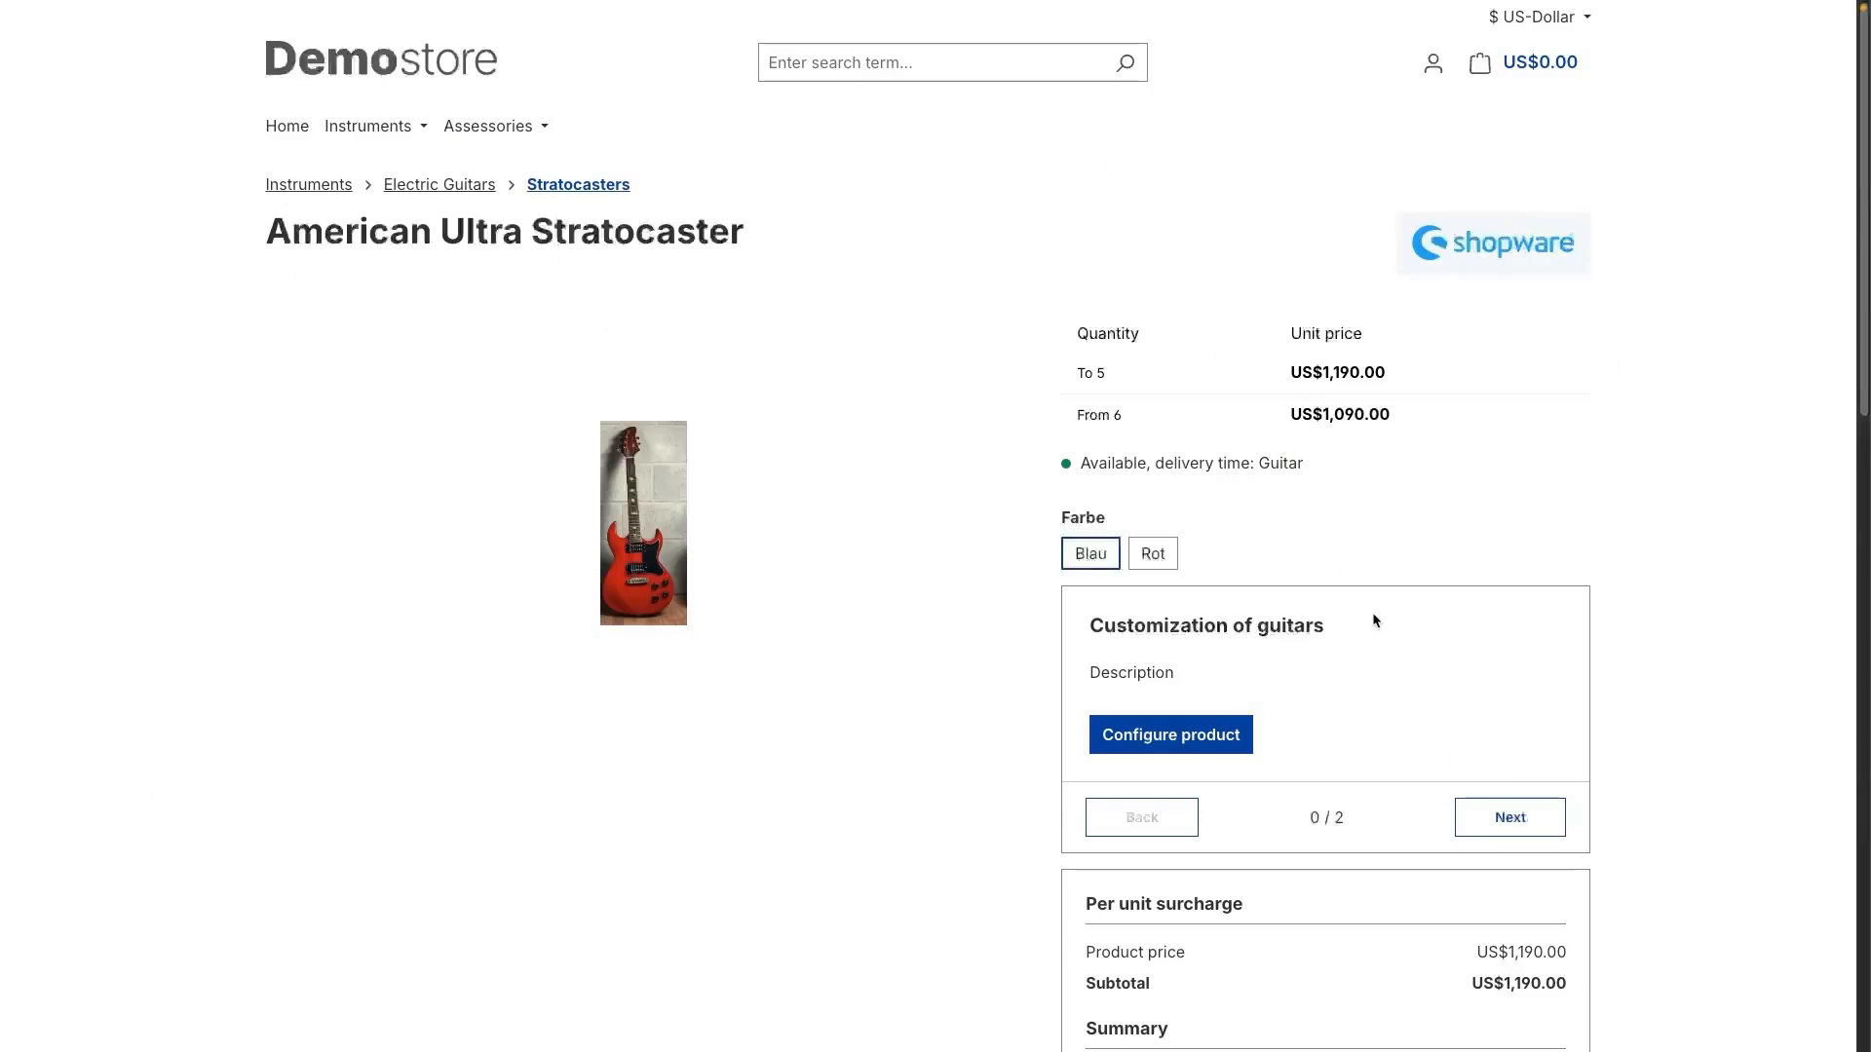
Step: On the storefront page of the American Ultra Stratocaster, choose the Farbe variant Rot and start configuring the product
left_click(1160, 555)
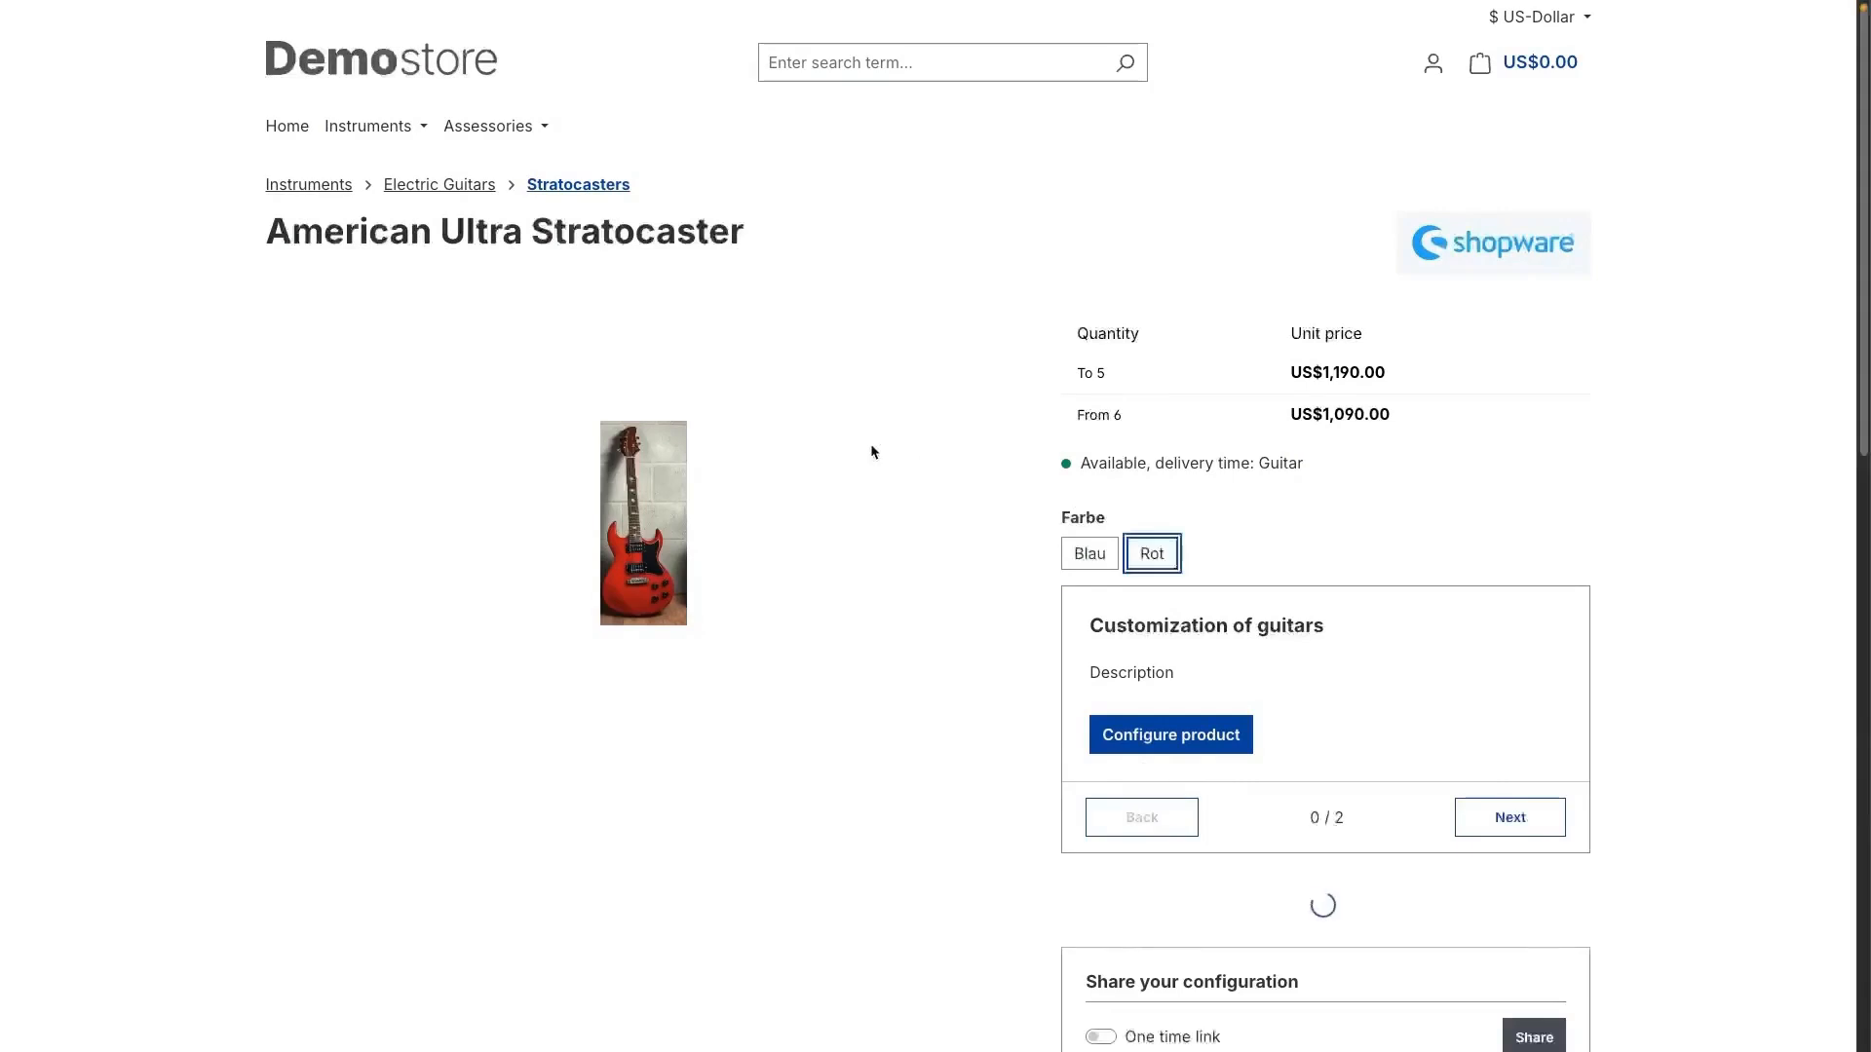
scroll(916, 594, "down", 1)
scroll(915, 594, "down", 2)
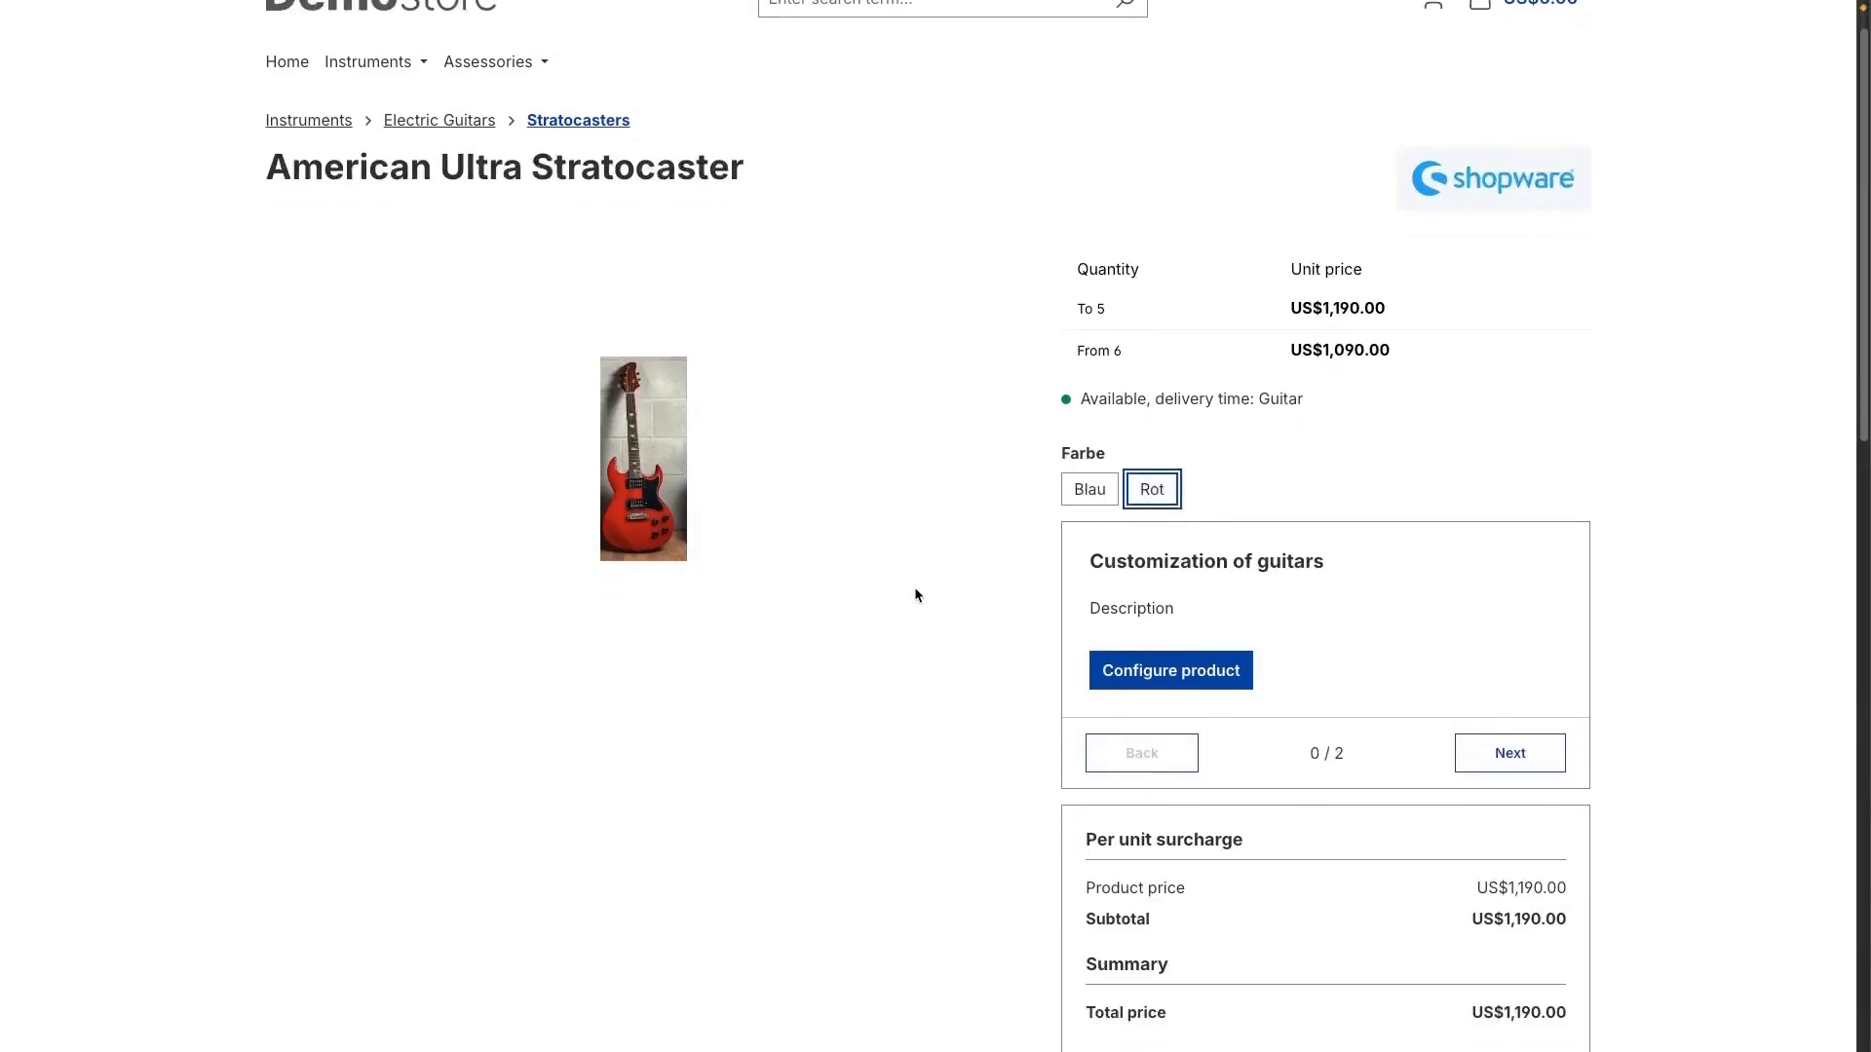
left_click(1159, 554)
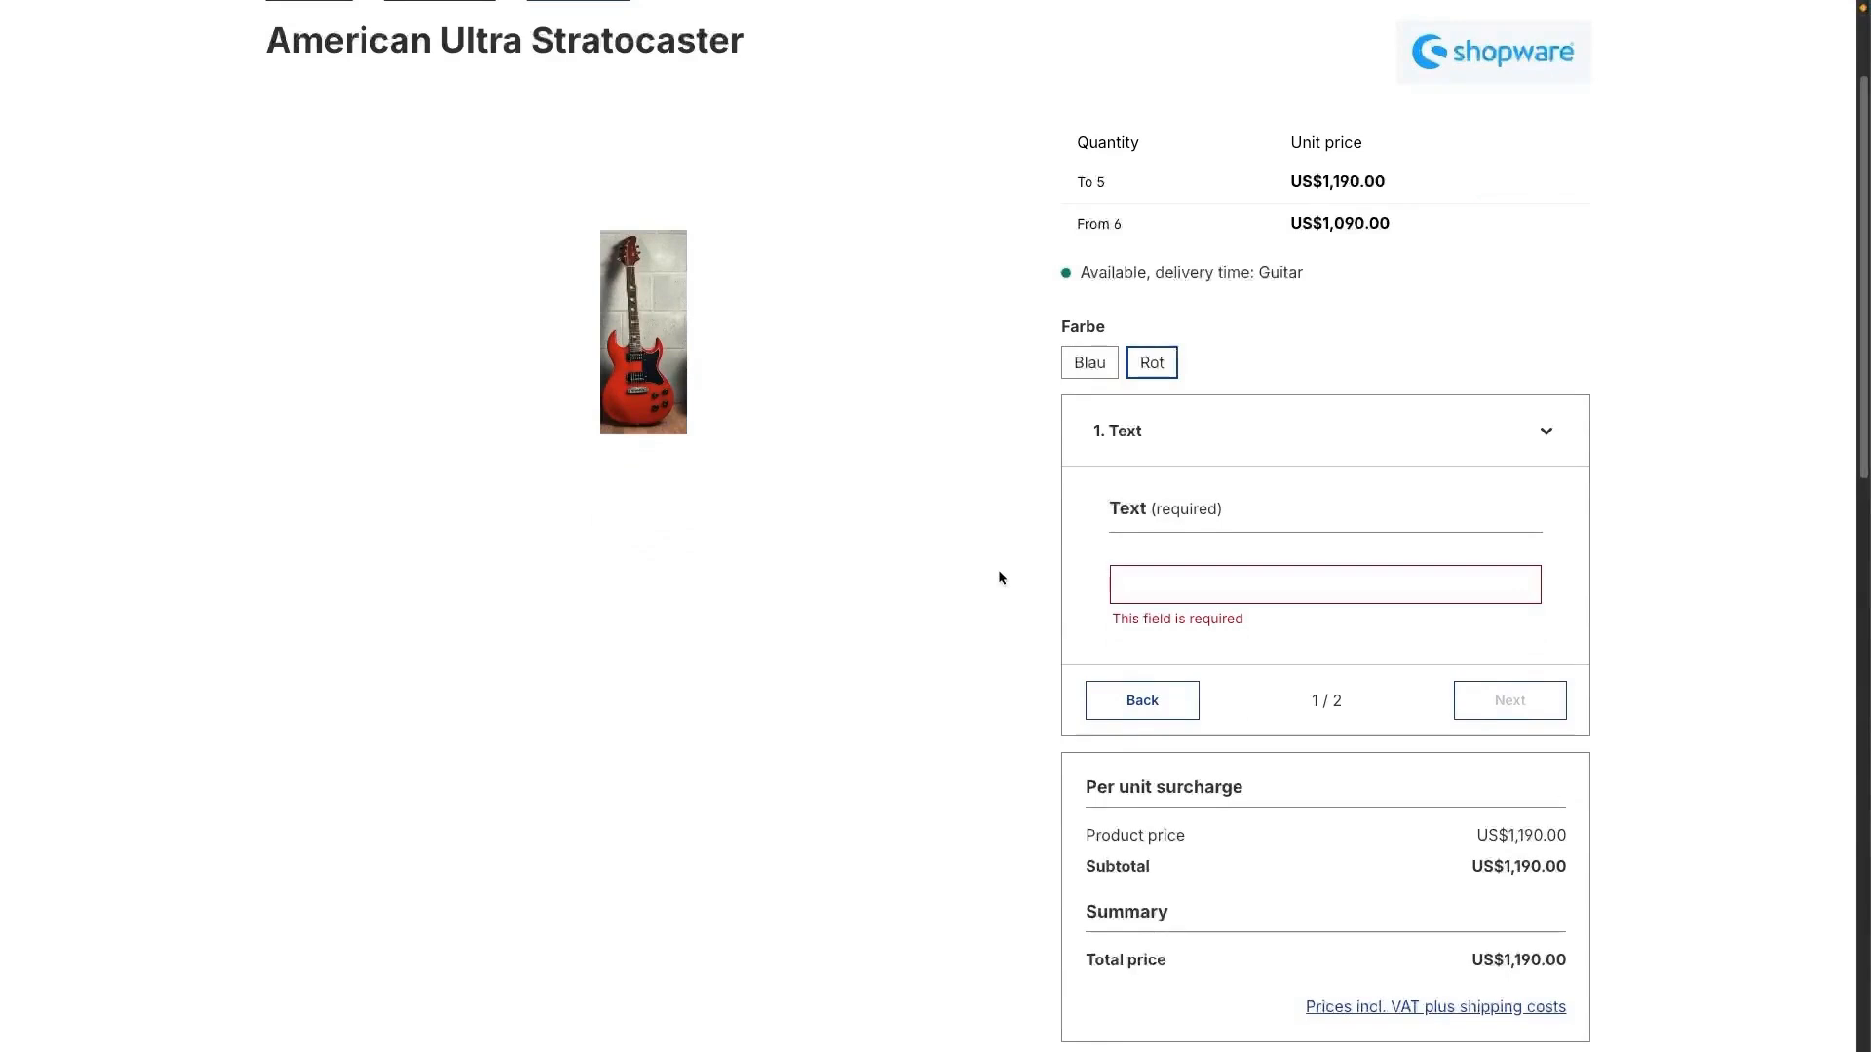
Step: Enter "Text" in the required Text option and advance the configuration to the Your Logo step
left_click(1116, 585)
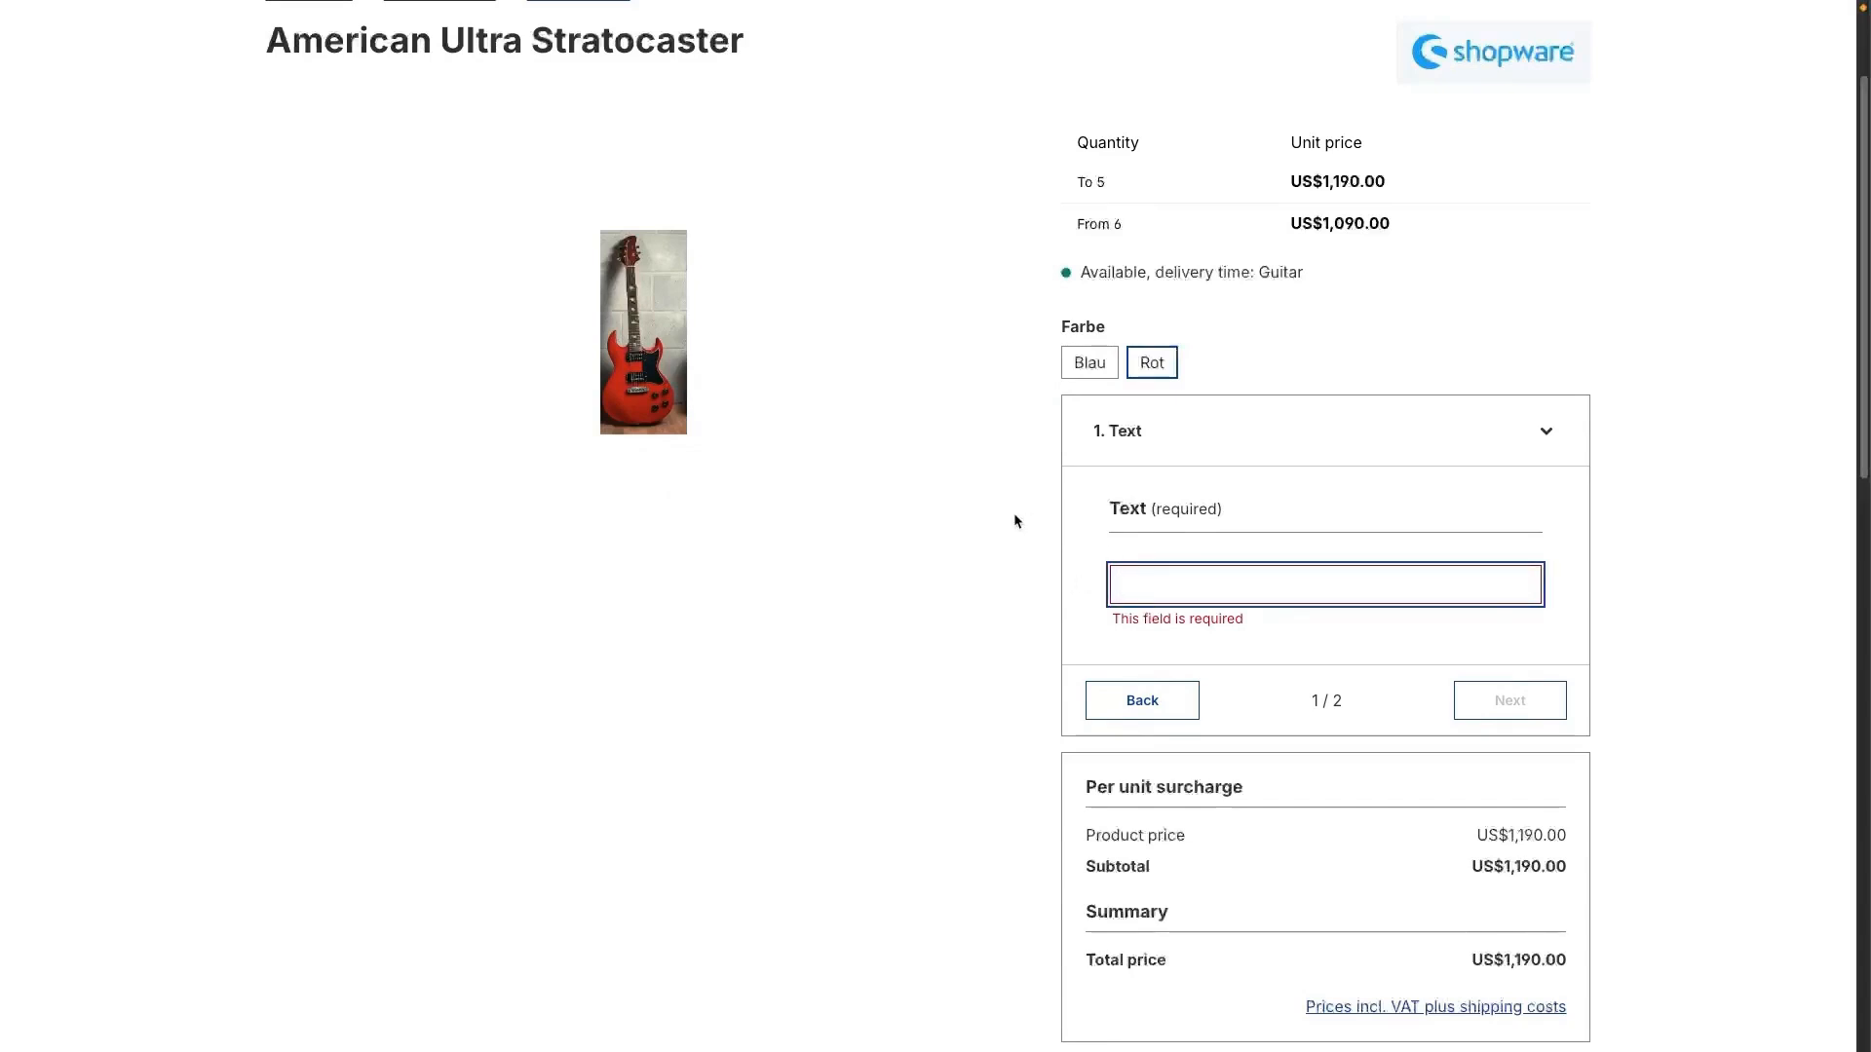
type("Text")
left_click(1531, 705)
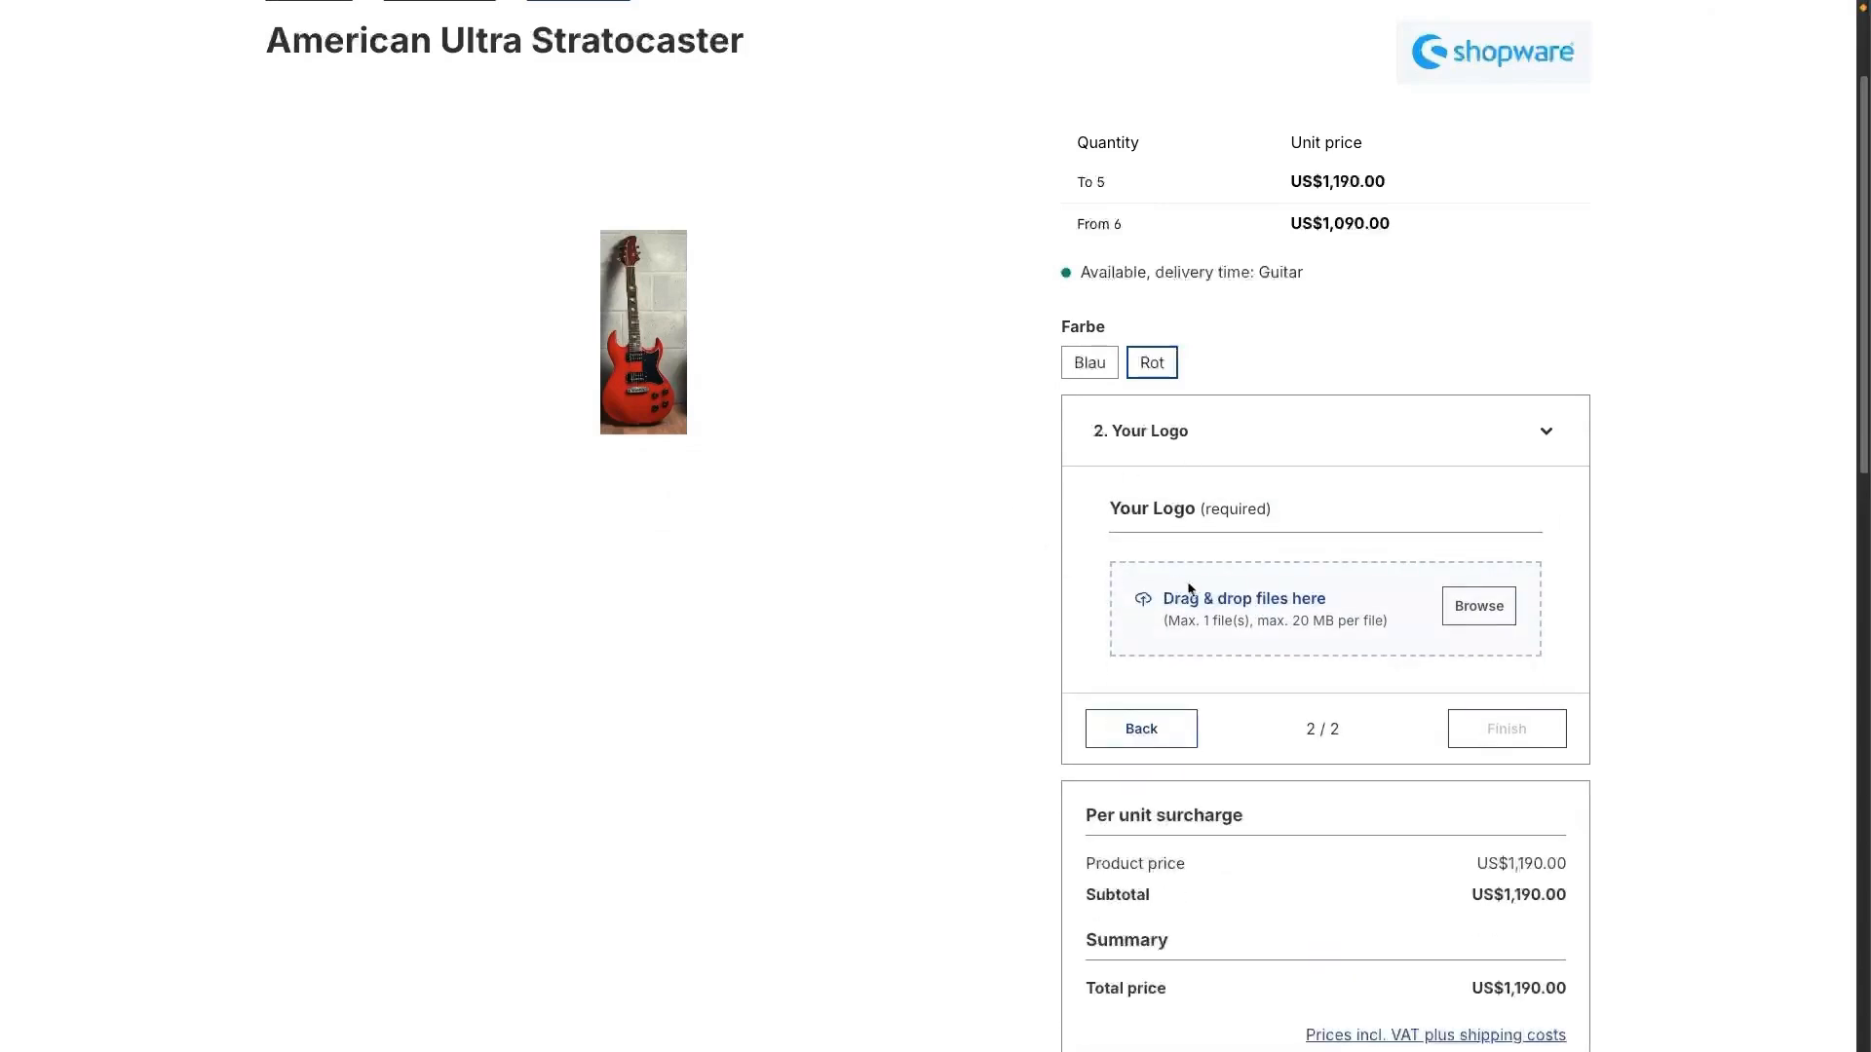
Step: Review the configuration's price summary and sharing section, and confirm that the configuration has been double-checked and is correct
scroll(897, 643, "down", 1)
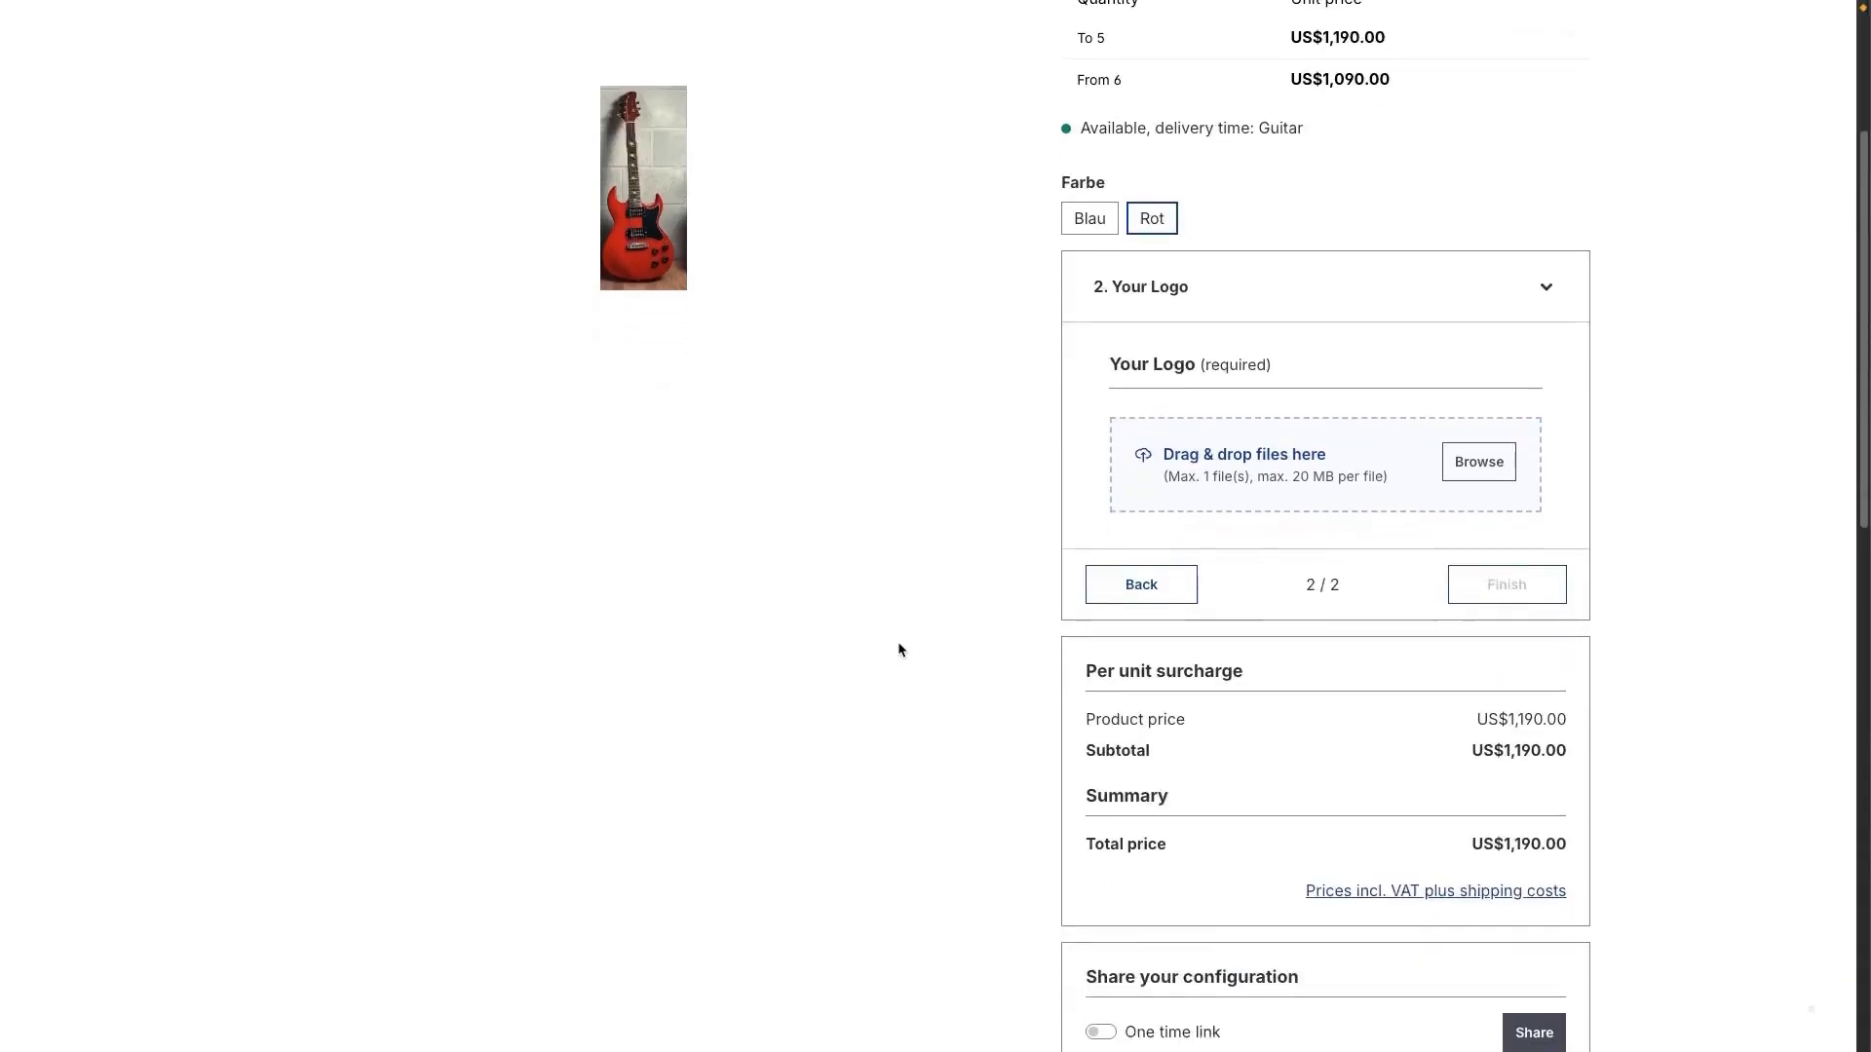
scroll(1068, 560, "down", 1)
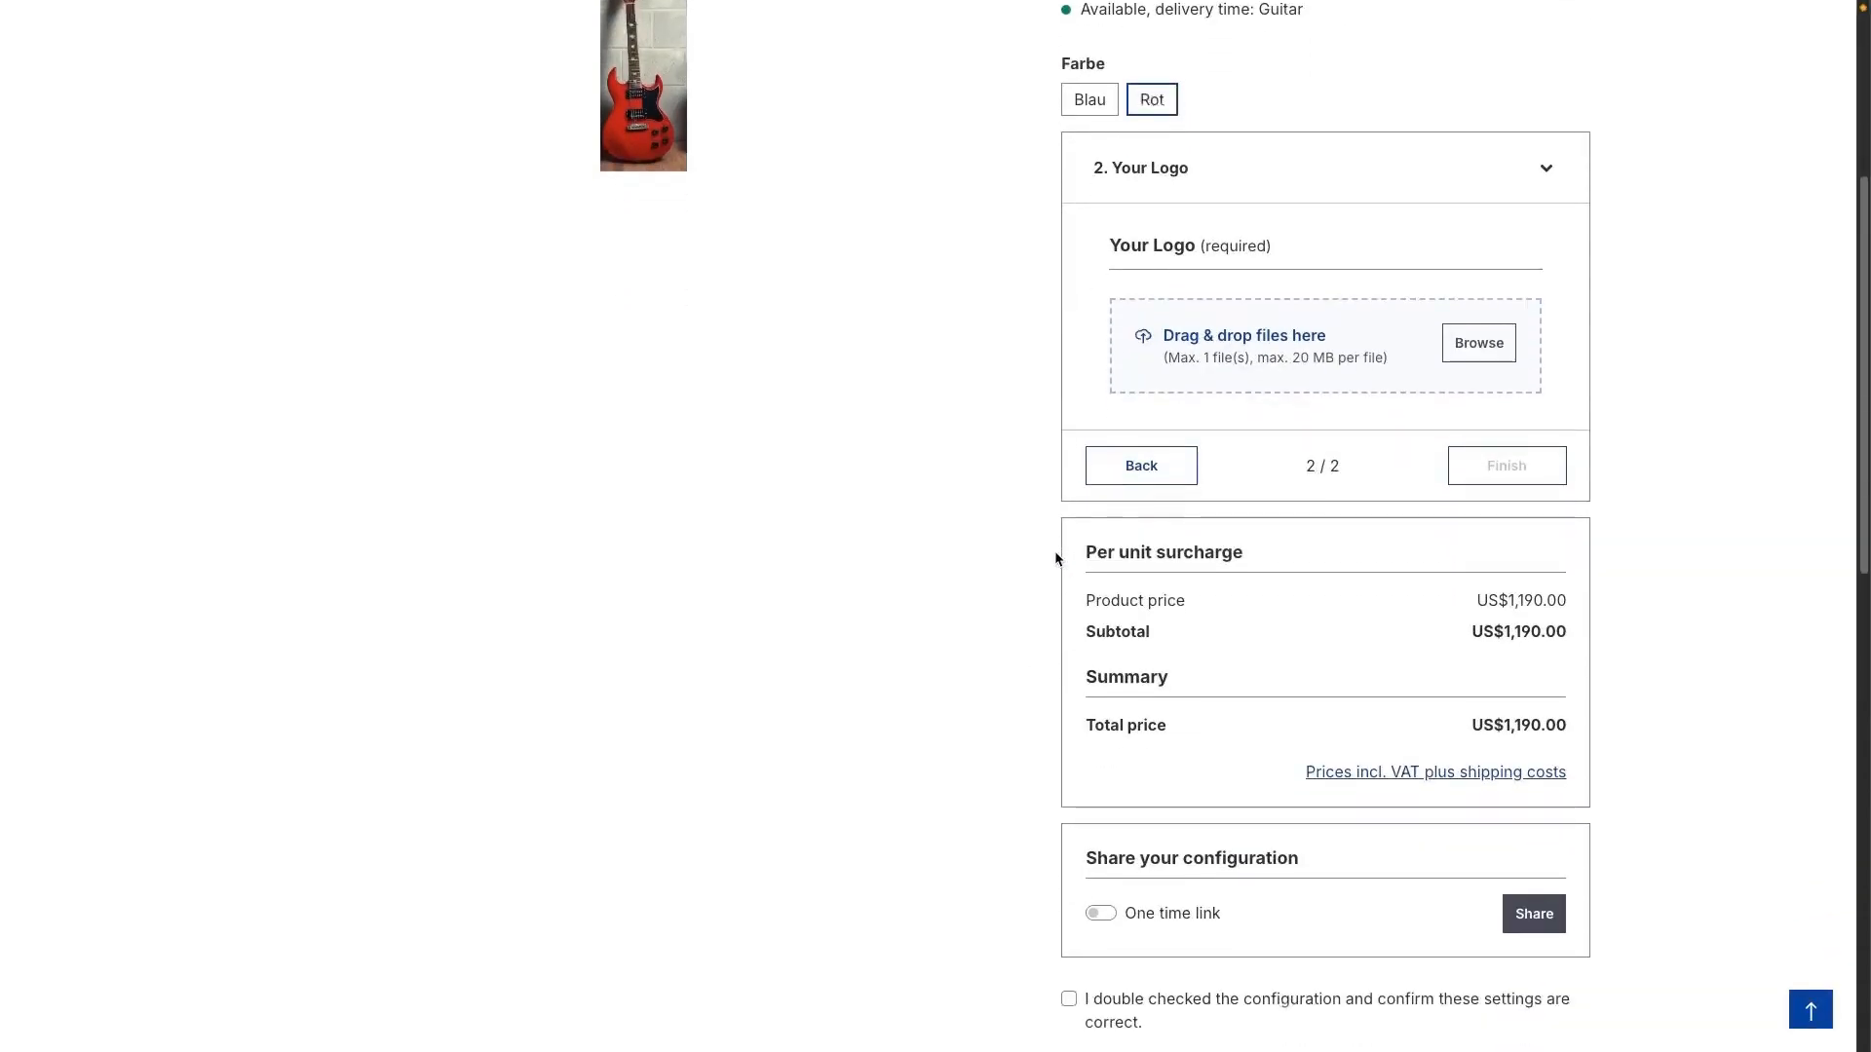
scroll(1062, 558, "down", 1)
scroll(1049, 549, "down", 2)
scroll(1048, 550, "up", 7)
scroll(1046, 550, "down", 8)
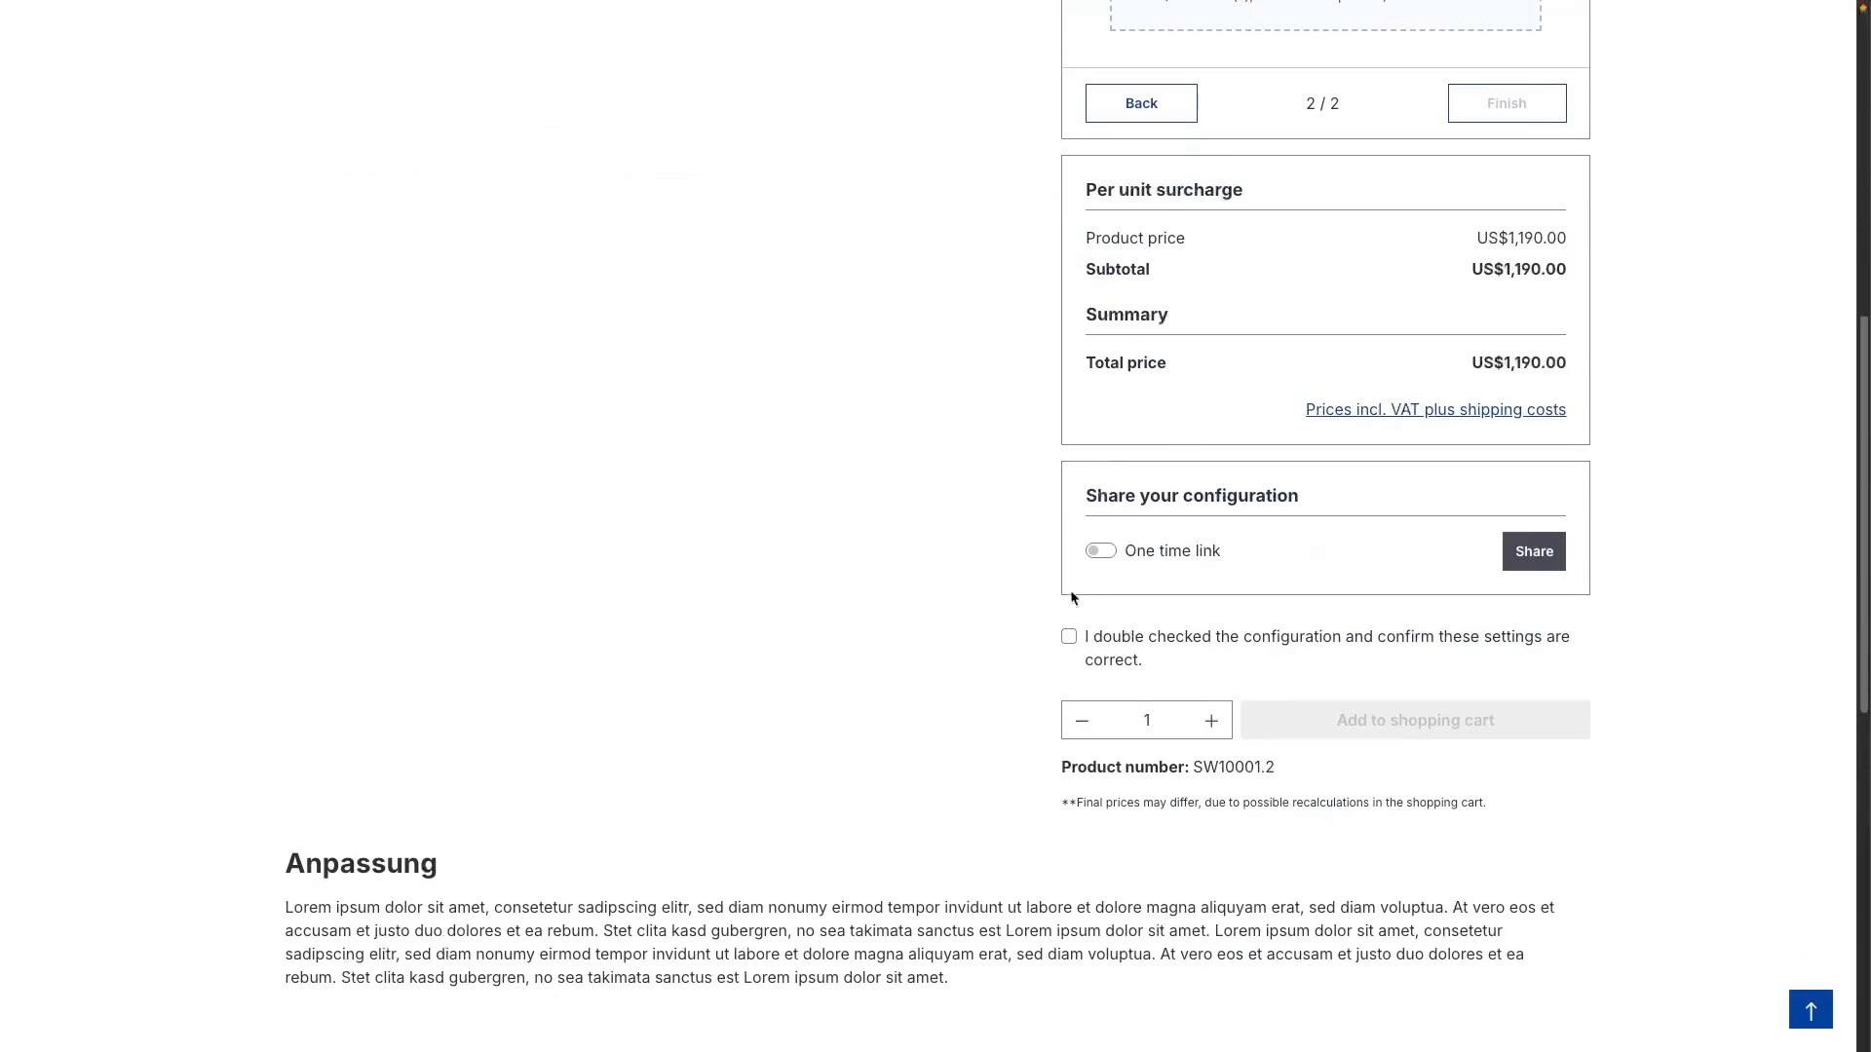
left_click(1067, 637)
scroll(1106, 643, "up", 2)
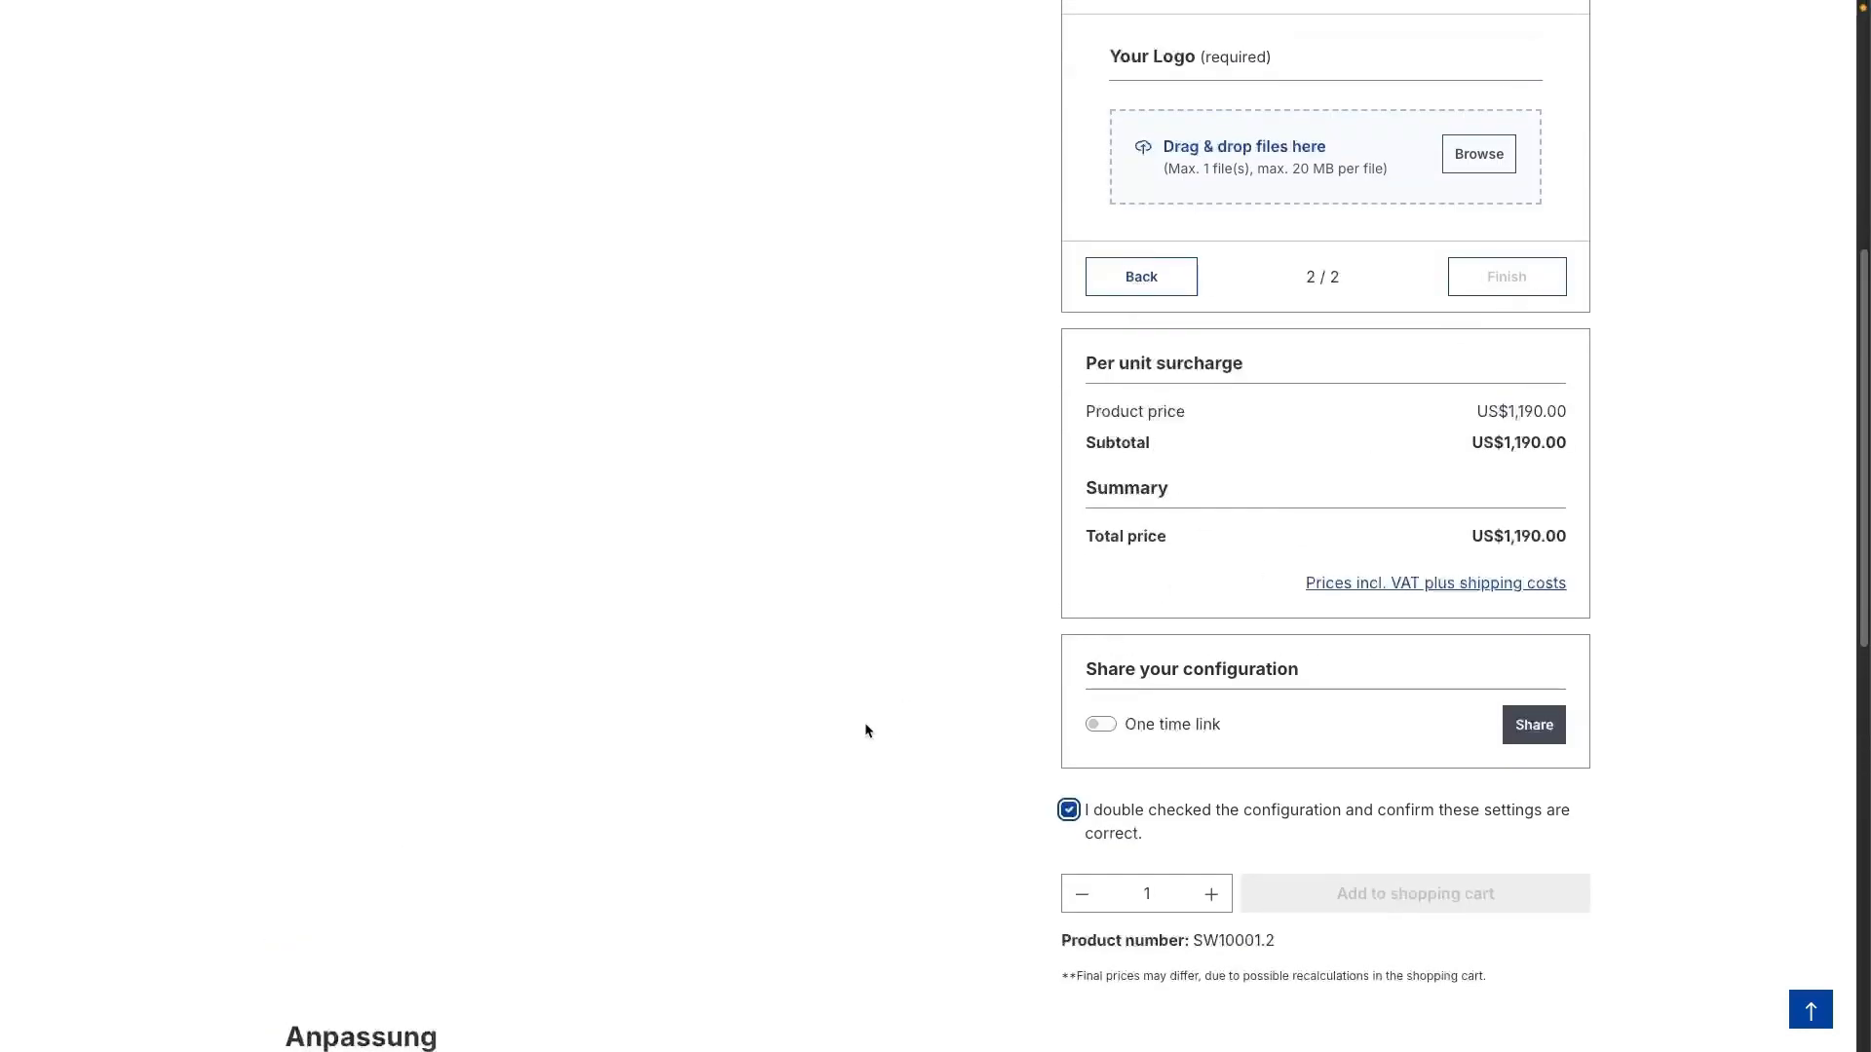
scroll(879, 721, "up", 7)
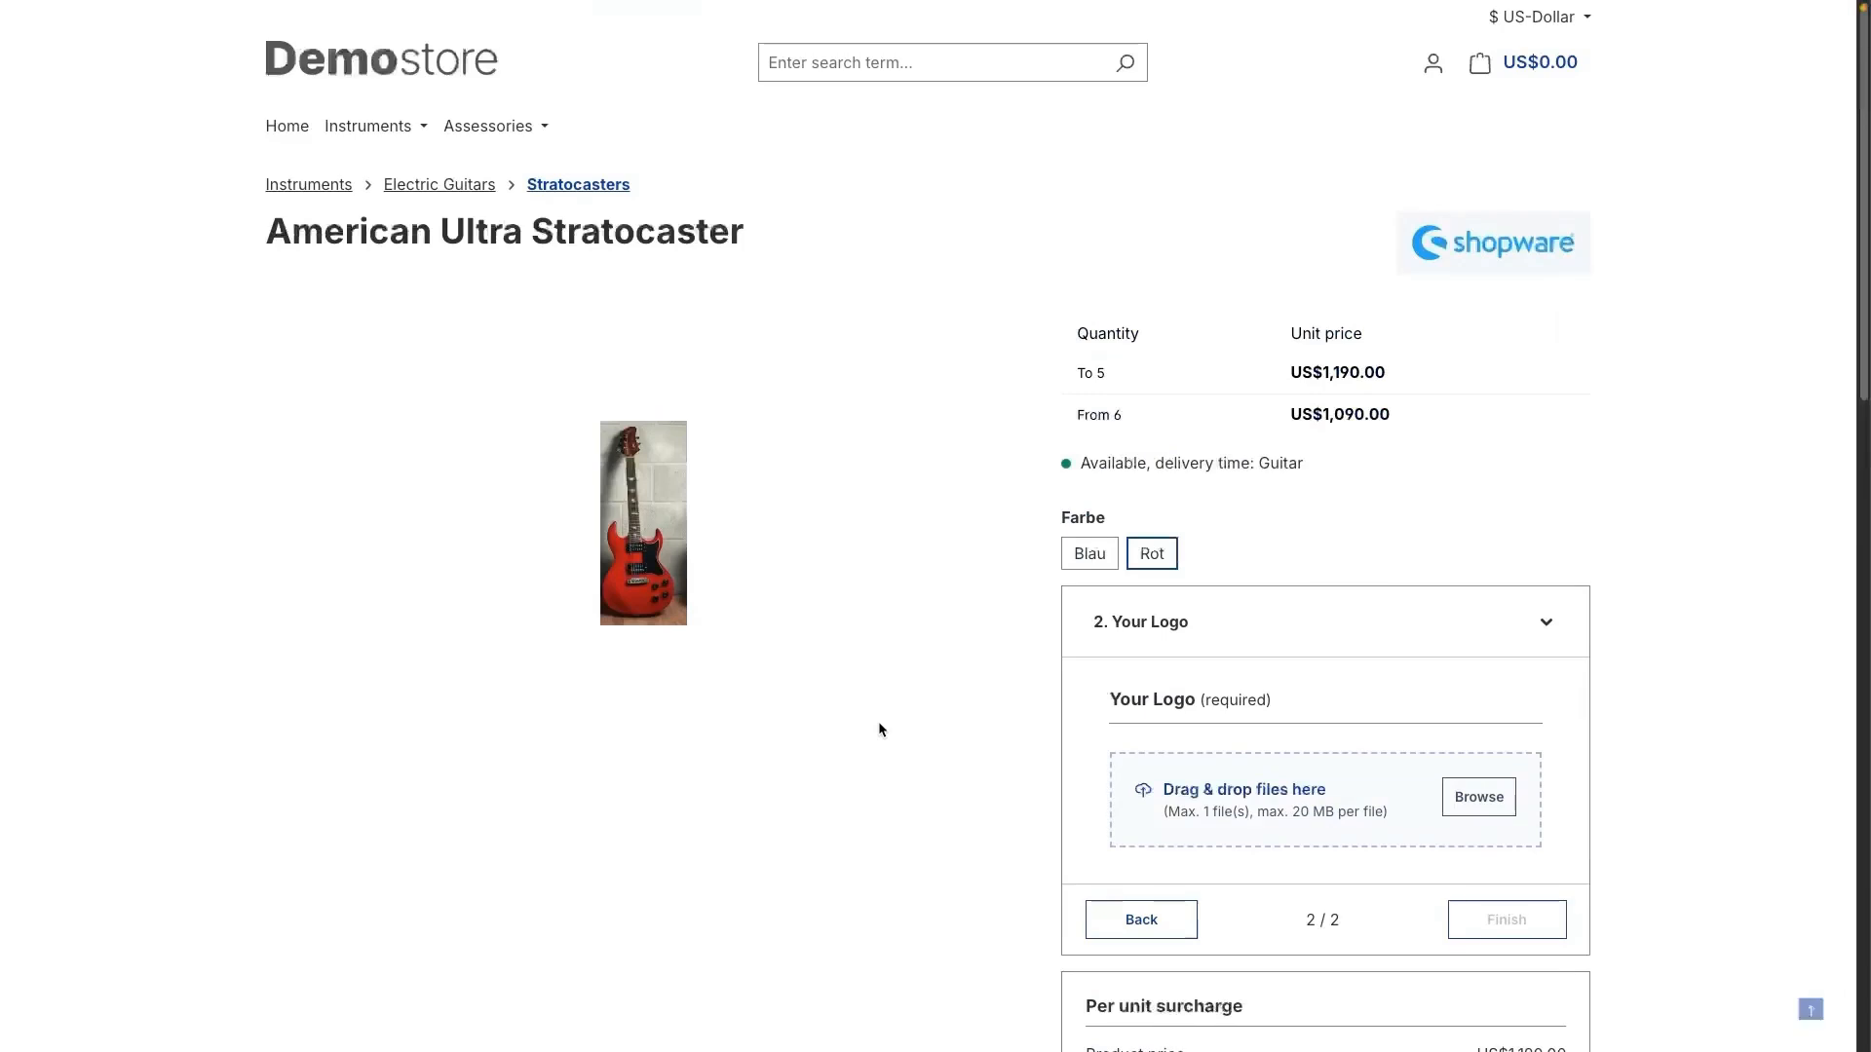